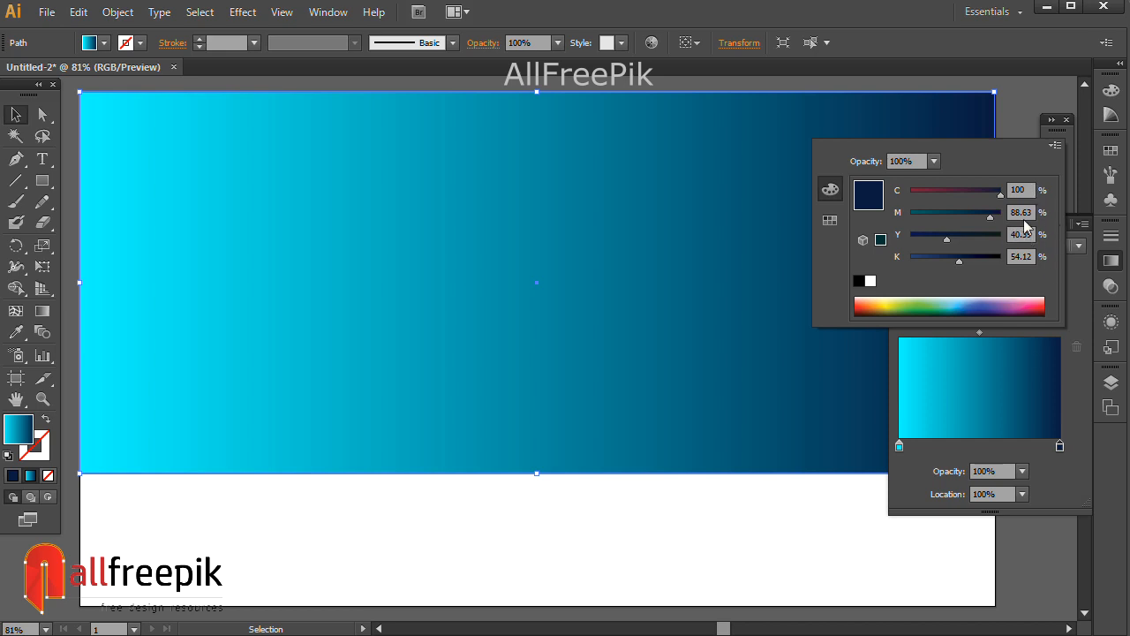
- Set the gradient's dark end stop to C 100, M 90, Y 40.39 and K 45
{"action": "key", "text": "Tab"}
{"action": "key", "text": "Tab"}
{"action": "type", "text": "40.39"}
{"action": "key", "text": "Tab"}
{"action": "key", "text": "shift+Tab"}
{"action": "type", "text": "40.39"}
{"action": "key", "text": "Tab"}
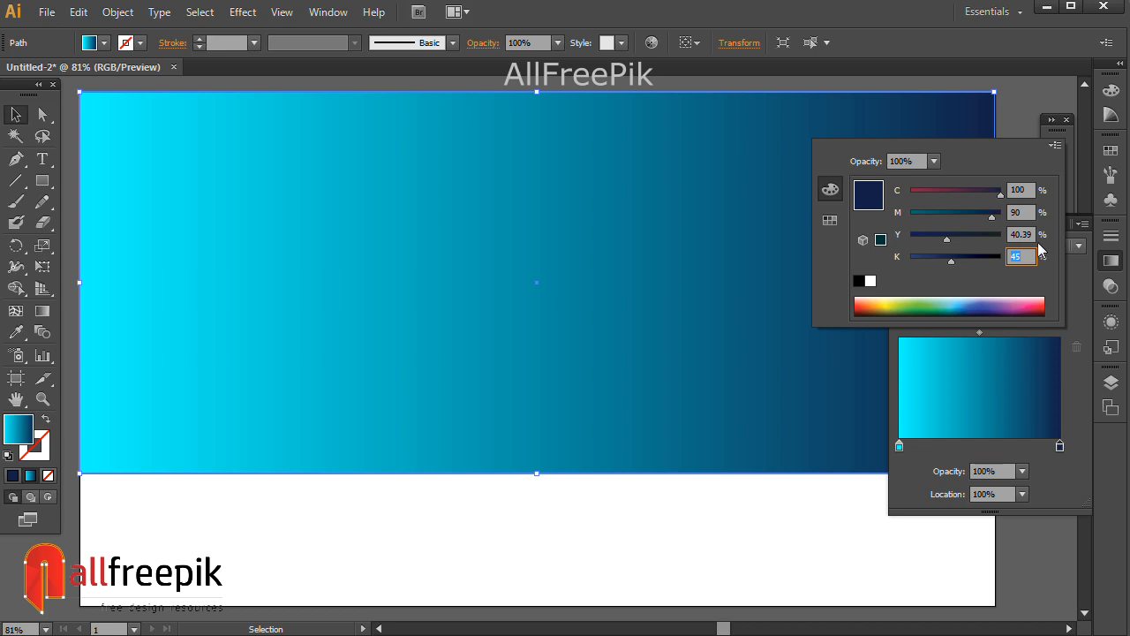
{"action": "key", "text": "Tab"}
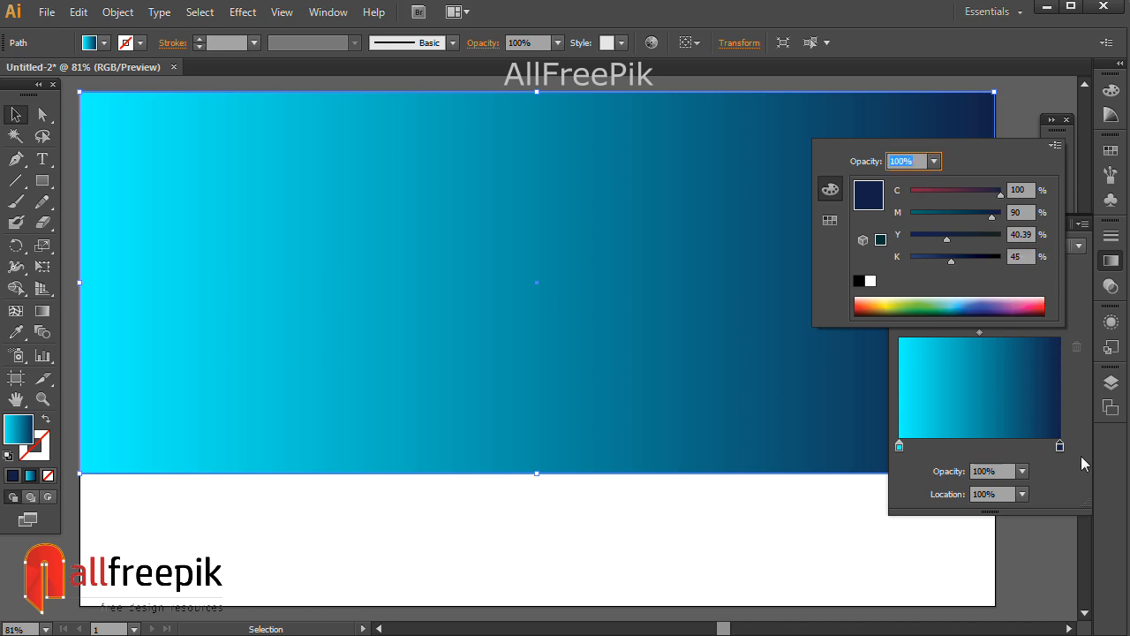
{"action": "key", "text": "Return"}
- Set the background's linear gradient angle to 90° and reverse its colors so cyan is at the top
{"action": "left_click", "coordinate": [995, 293]}
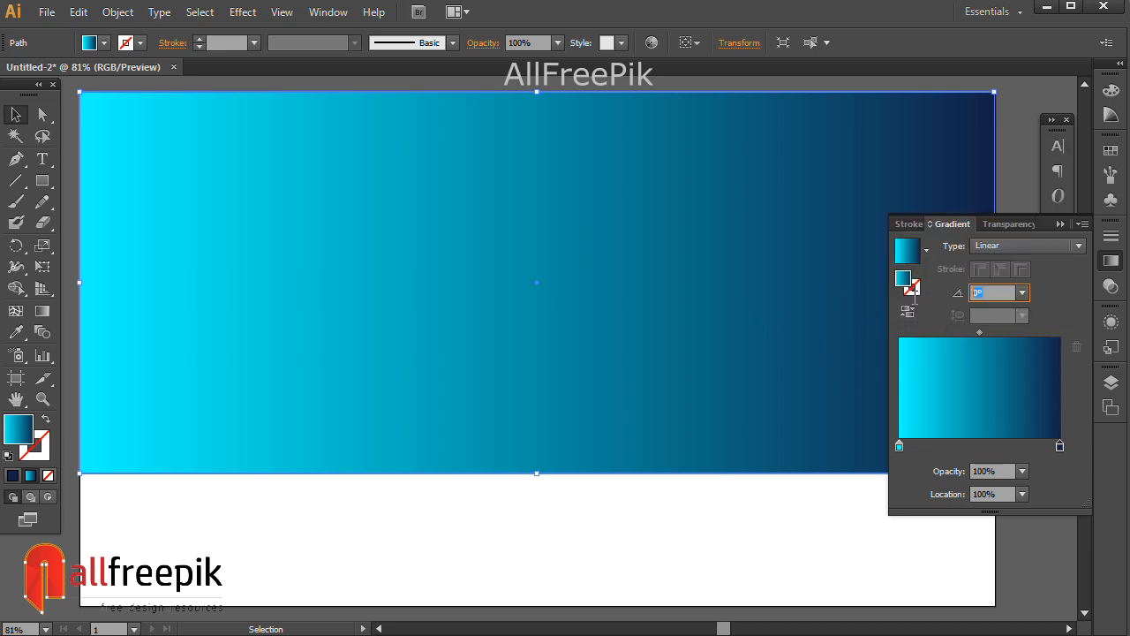
{"action": "key", "text": "Return"}
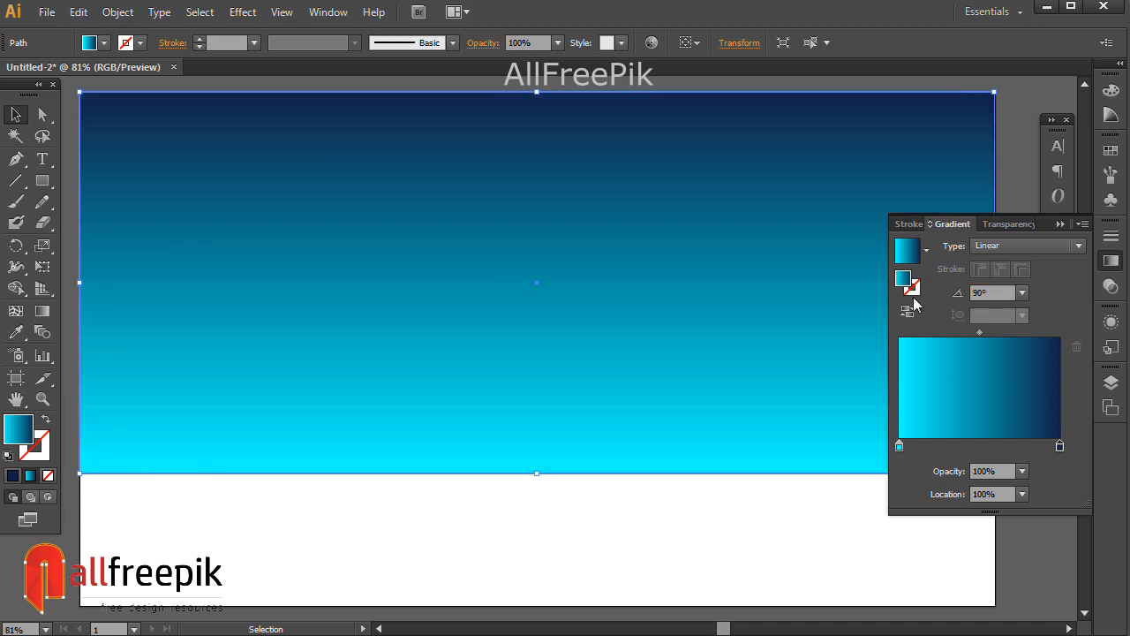
{"action": "left_click", "coordinate": [907, 311]}
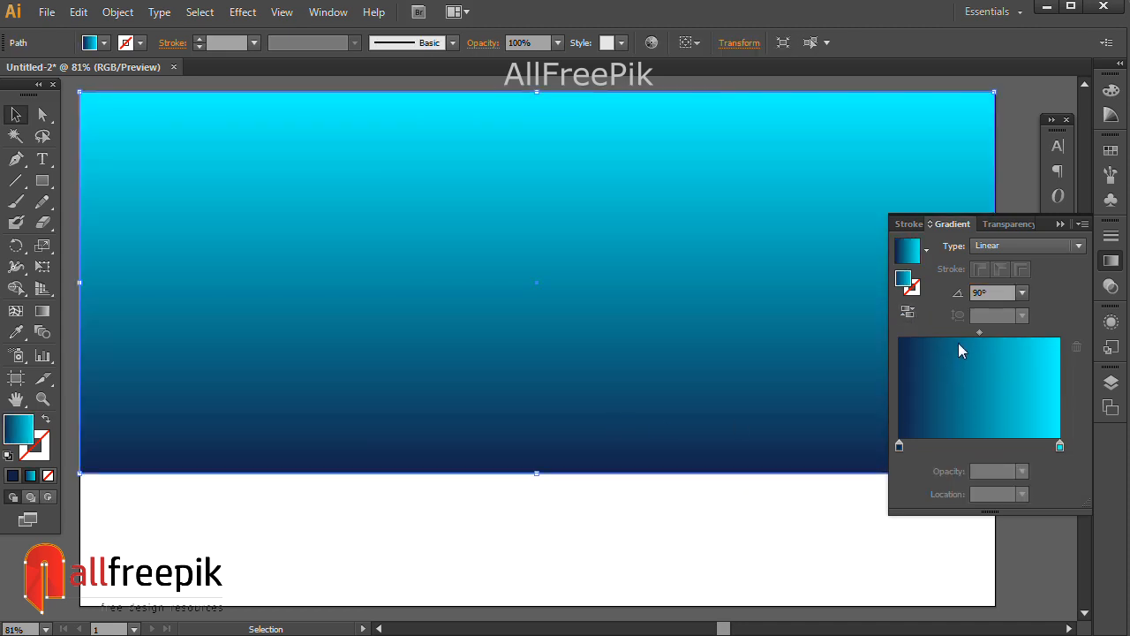
- Move the gradient's midpoint to 58.6% and deselect the background rectangle
{"action": "left_click_drag", "start_coordinate": [979, 332], "coordinate": [993, 332]}
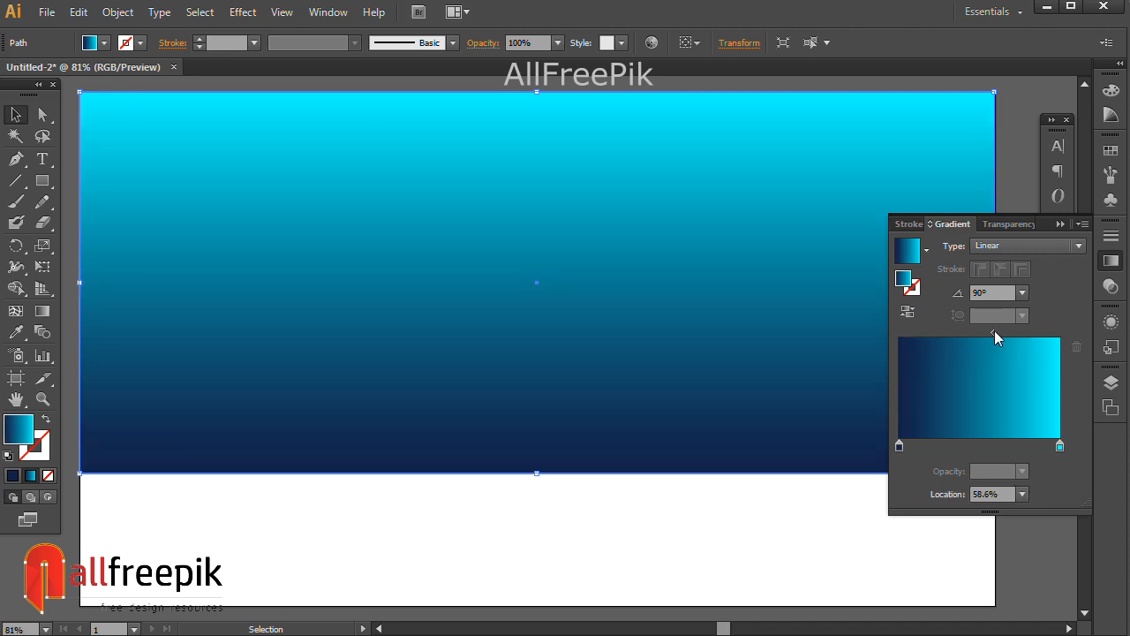
{"action": "left_click", "coordinate": [665, 504]}
- Draw a full-width rectangle over the white strip beneath the gradient background, slightly past the artboard's lower edge
{"action": "key", "text": "ctrl+minus"}
{"action": "mouse_move", "coordinate": [619, 376]}
{"action": "left_mouse_down"}
{"action": "mouse_move", "coordinate": [663, 372]}
{"action": "mouse_move", "coordinate": [635, 373]}
{"action": "left_mouse_up"}
{"action": "left_click", "coordinate": [844, 239]}
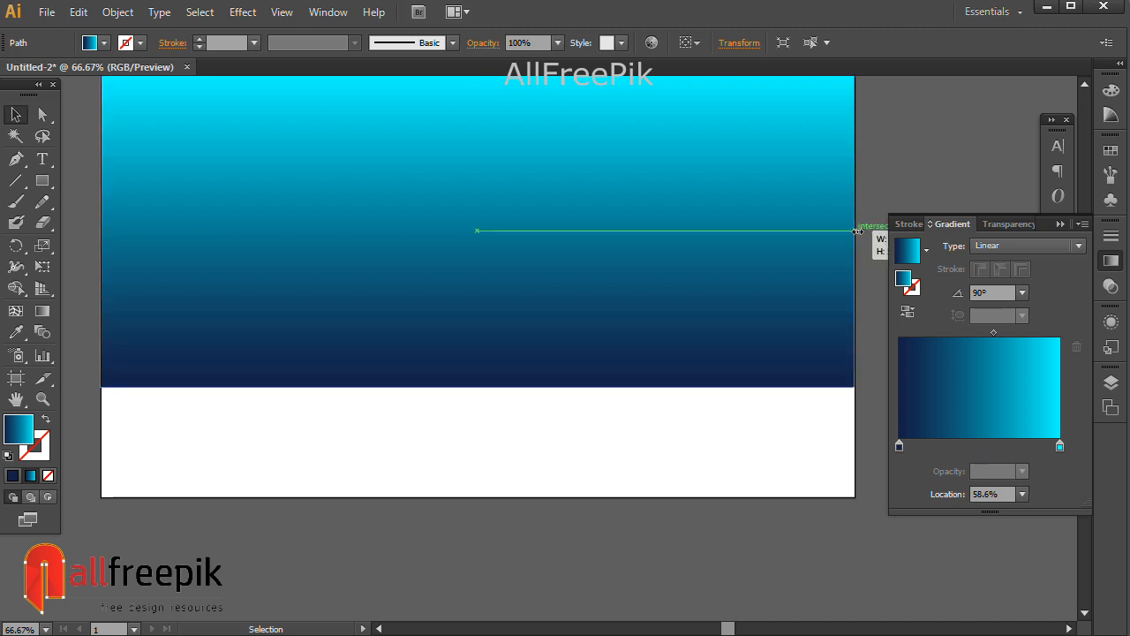
{"action": "left_click", "coordinate": [883, 313]}
{"action": "left_click_drag", "start_coordinate": [741, 368], "coordinate": [741, 346]}
{"action": "left_click", "coordinate": [43, 180]}
{"action": "left_click_drag", "start_coordinate": [100, 365], "coordinate": [855, 481]}
{"action": "left_click", "coordinate": [15, 114]}
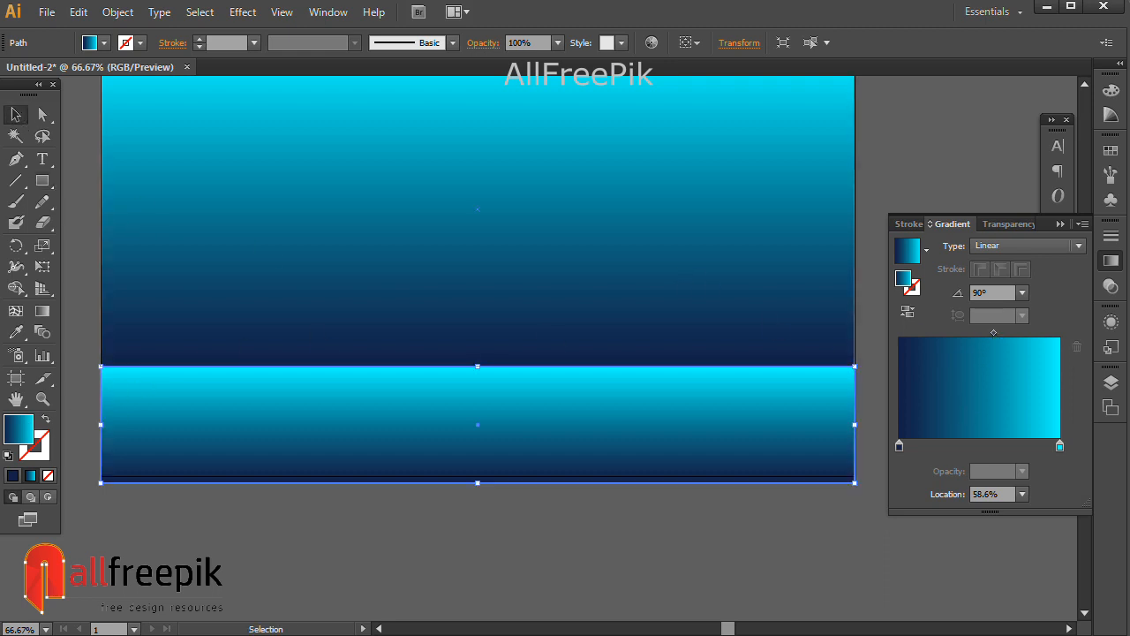
- Fill the lower rectangle with the last-used solid navy and set its K value to 53%
{"action": "left_click", "coordinate": [1112, 91]}
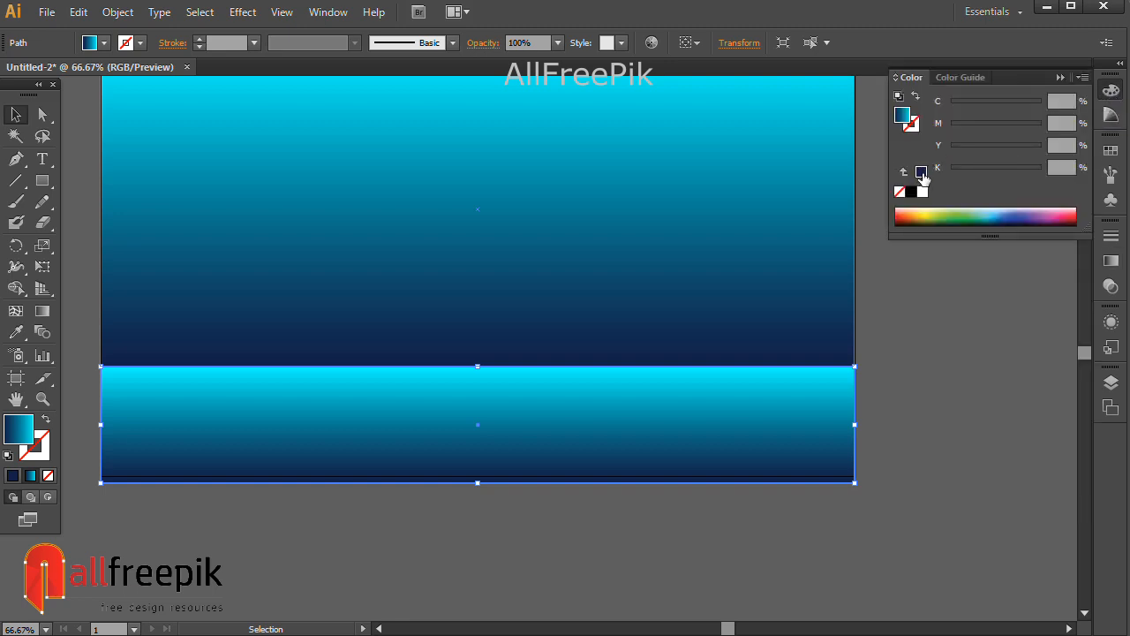
{"action": "left_click", "coordinate": [921, 173]}
{"action": "left_click", "coordinate": [916, 329]}
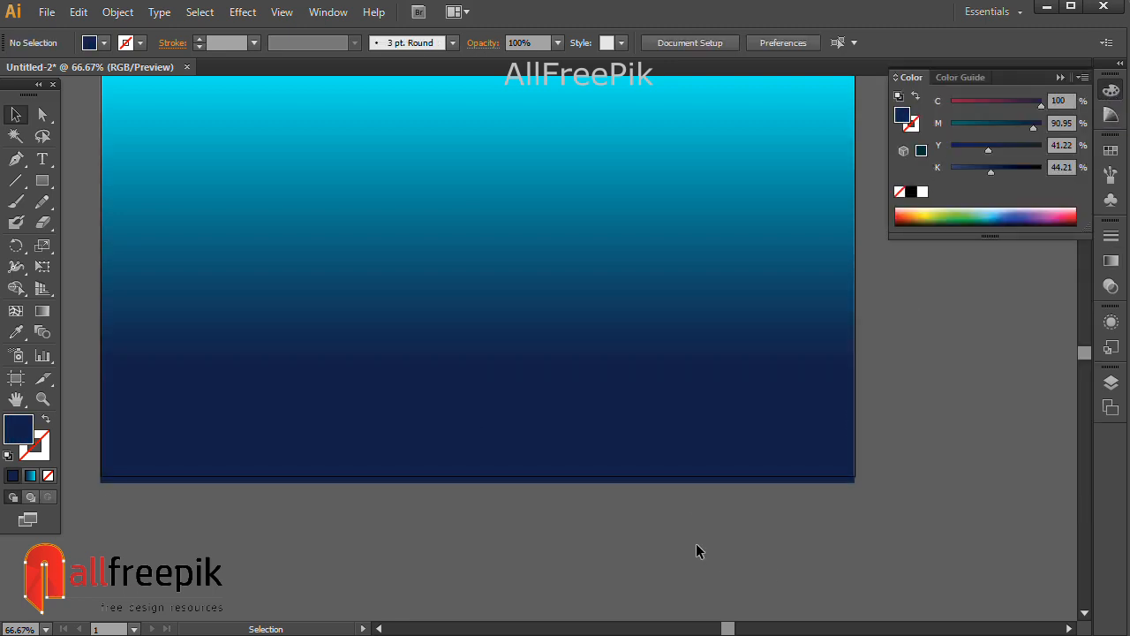
{"action": "left_click", "coordinate": [704, 442]}
{"action": "left_click_drag", "start_coordinate": [988, 170], "coordinate": [996, 170]}
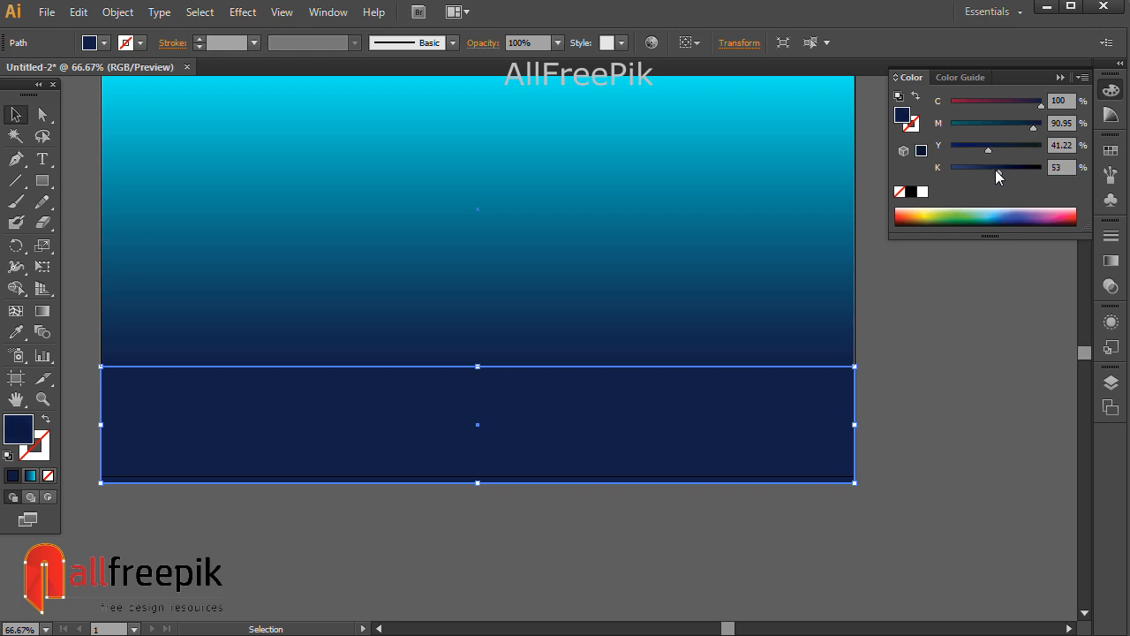
{"action": "left_click", "coordinate": [1004, 385]}
- On the upper rectangle's gradient, move the dark stop to 12.9% and the midpoint to 62.92%
{"action": "key", "text": "space"}
{"action": "left_click_drag", "start_coordinate": [944, 378], "coordinate": [923, 444]}
{"action": "left_click", "coordinate": [675, 357]}
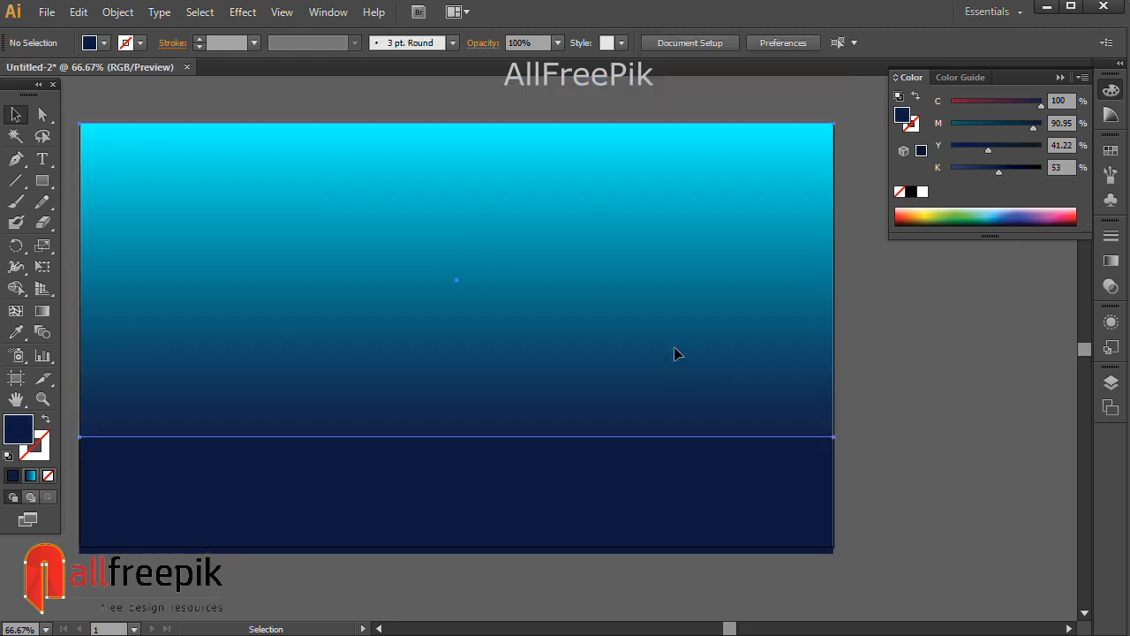
{"action": "left_click", "coordinate": [1111, 260]}
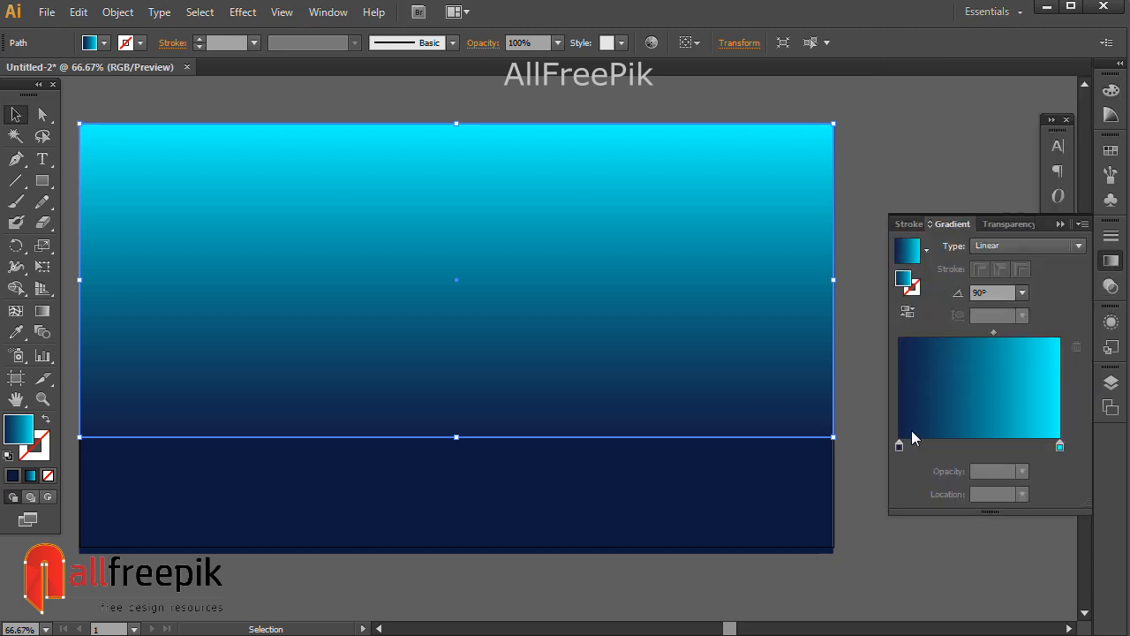
{"action": "left_click_drag", "start_coordinate": [899, 444], "coordinate": [919, 446]}
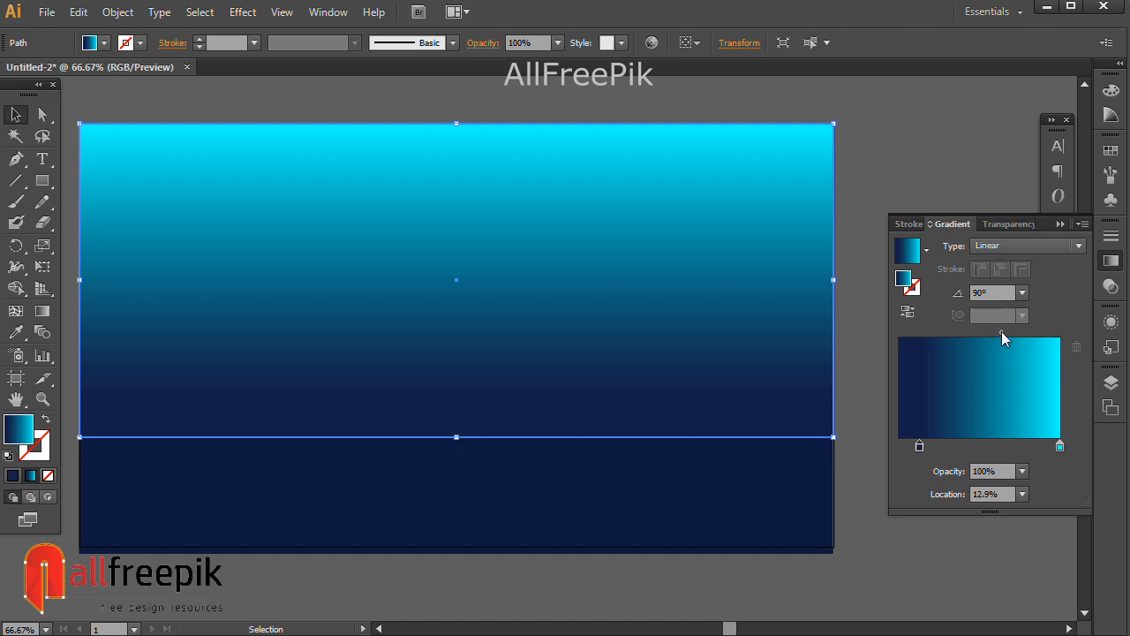
{"action": "left_click_drag", "start_coordinate": [1002, 333], "coordinate": [1008, 332]}
{"action": "left_click", "coordinate": [909, 538]}
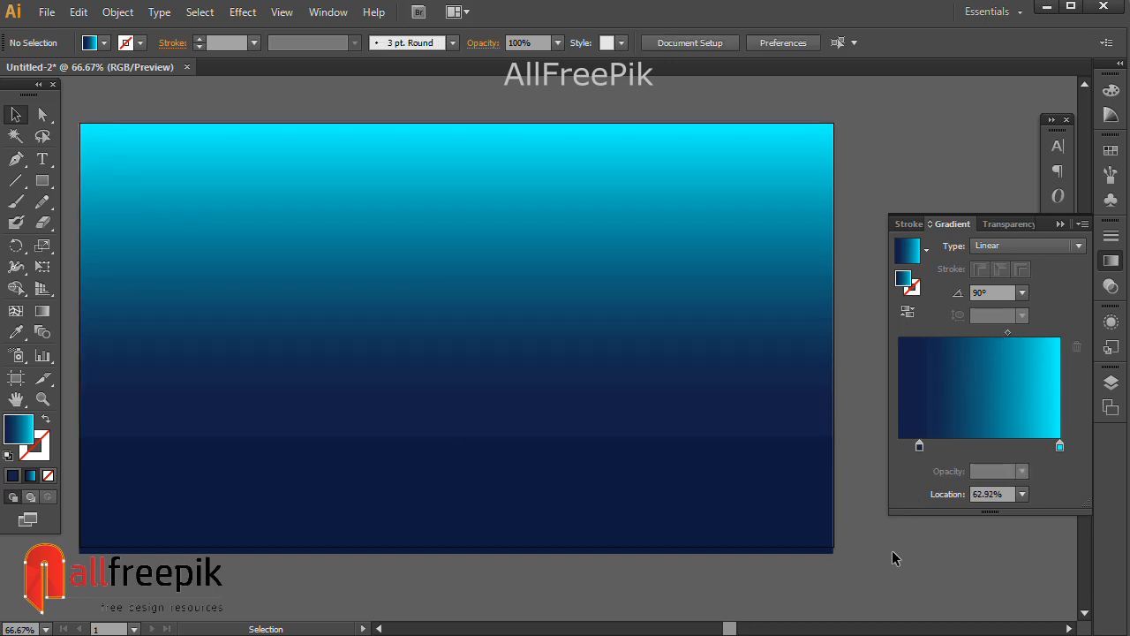
- Create an area text frame over the lower left of the artwork reading "2023" and set it to 100 pt
{"action": "left_click_drag", "start_coordinate": [396, 495], "coordinate": [377, 499]}
{"action": "left_click_drag", "start_coordinate": [752, 392], "coordinate": [762, 361]}
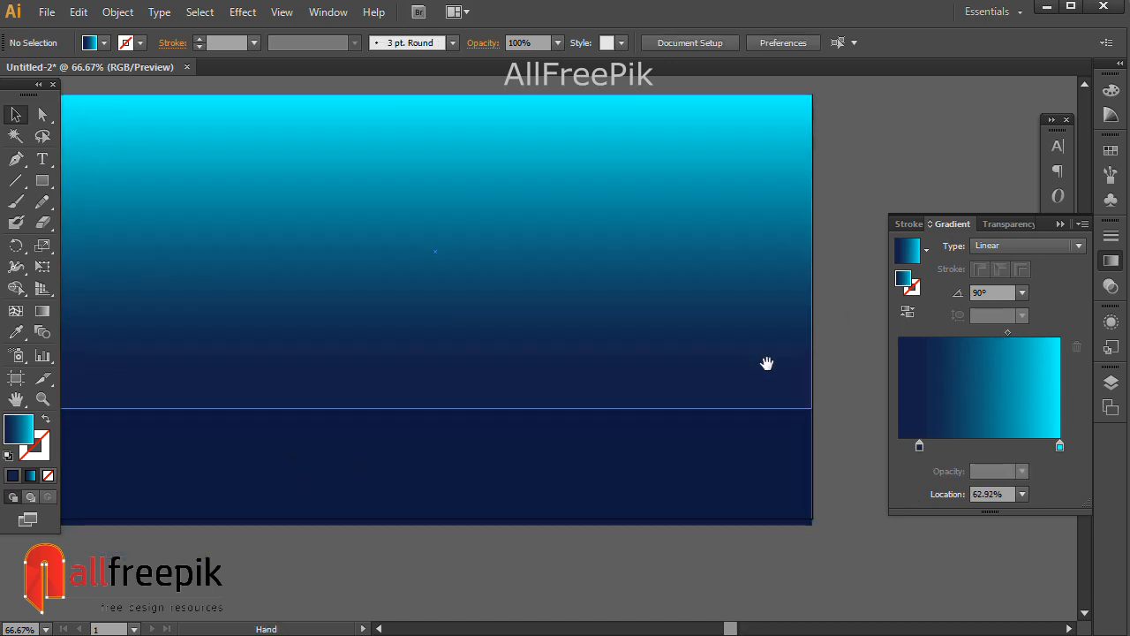
{"action": "left_click_drag", "start_coordinate": [681, 403], "coordinate": [713, 404]}
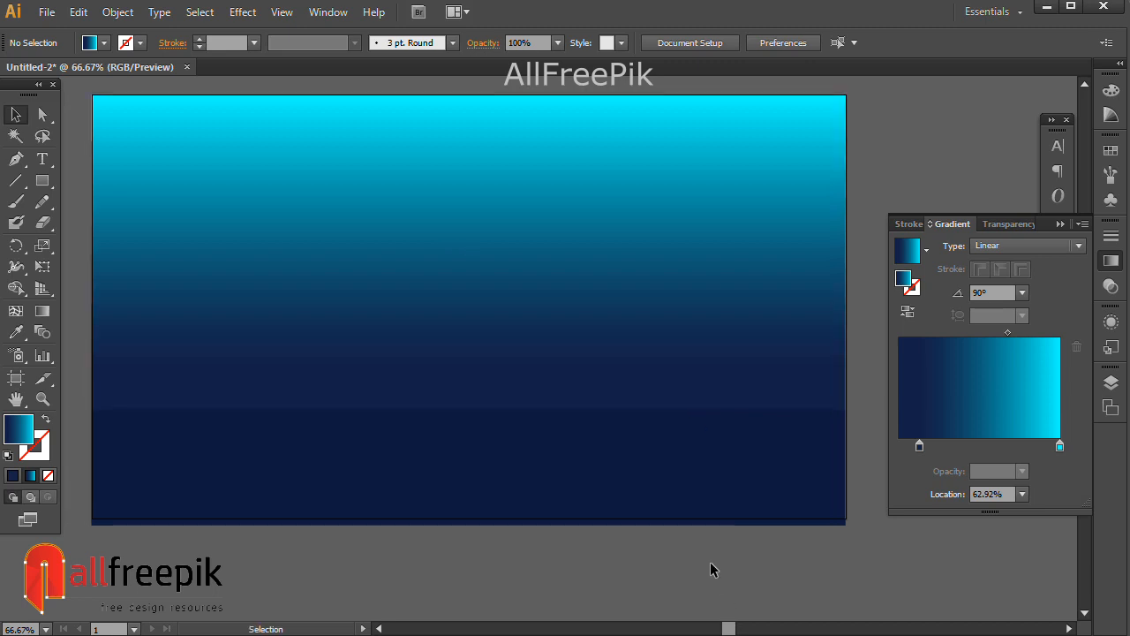
{"action": "left_click", "coordinate": [43, 167]}
{"action": "left_click_drag", "start_coordinate": [75, 286], "coordinate": [461, 507]}
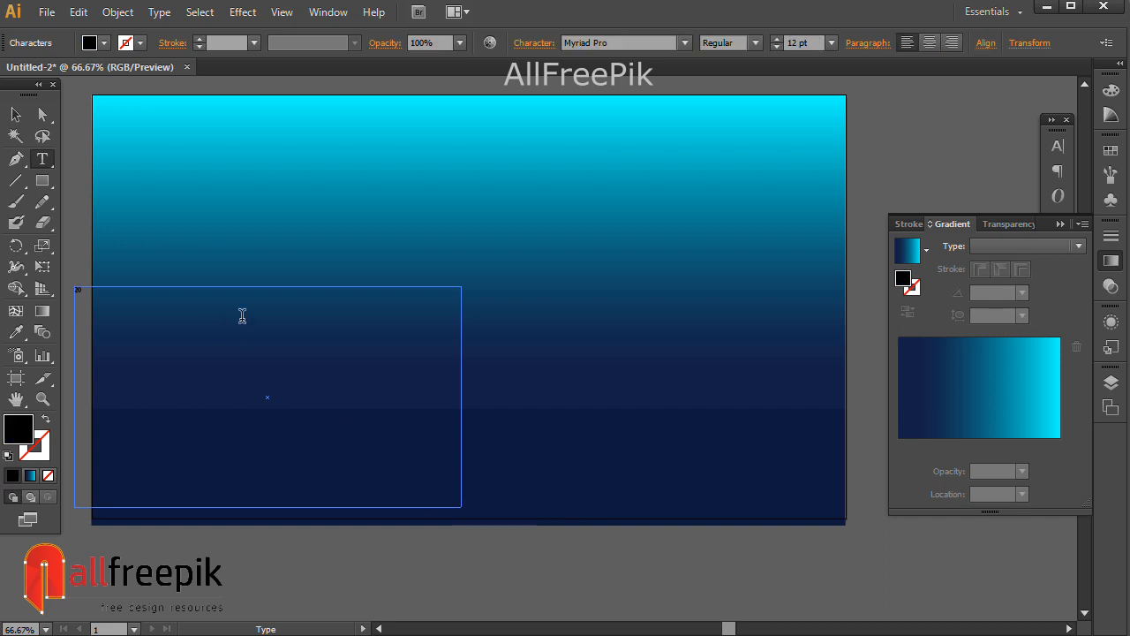
{"action": "key", "text": "ctrl+a"}
{"action": "left_click", "coordinate": [809, 44]}
{"action": "type", "text": "100"}
{"action": "key", "text": "Return"}
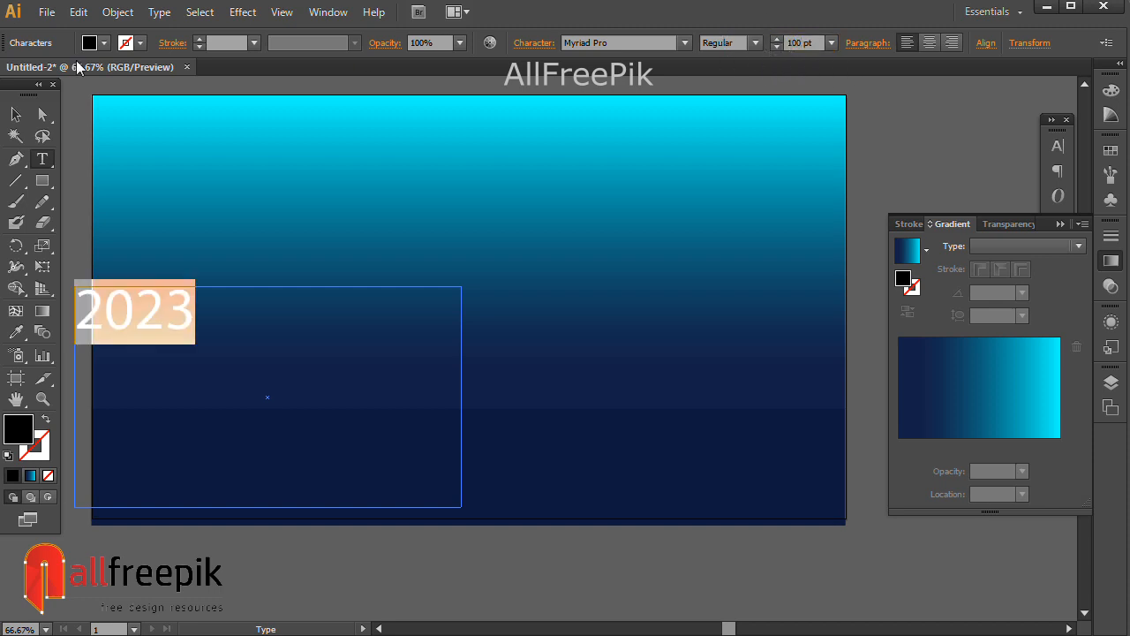
{"action": "left_click", "coordinate": [15, 113]}
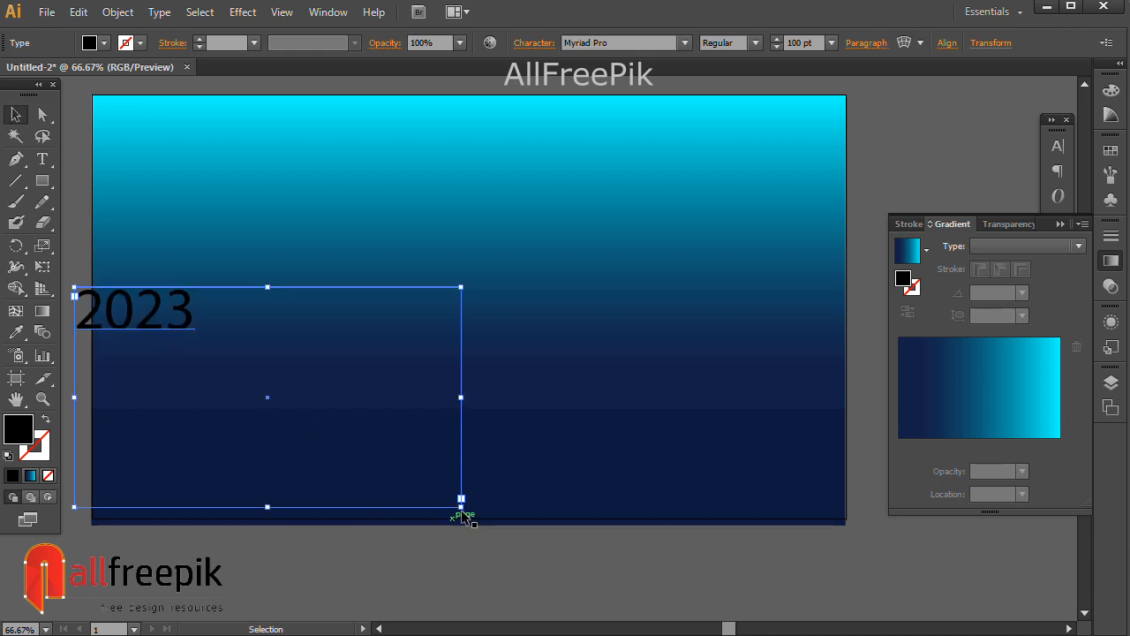
- Enlarge the 2023 text to 300 pt, then move its frame toward the center and widen it to fit all digits
{"action": "left_click_drag", "start_coordinate": [458, 505], "coordinate": [419, 454]}
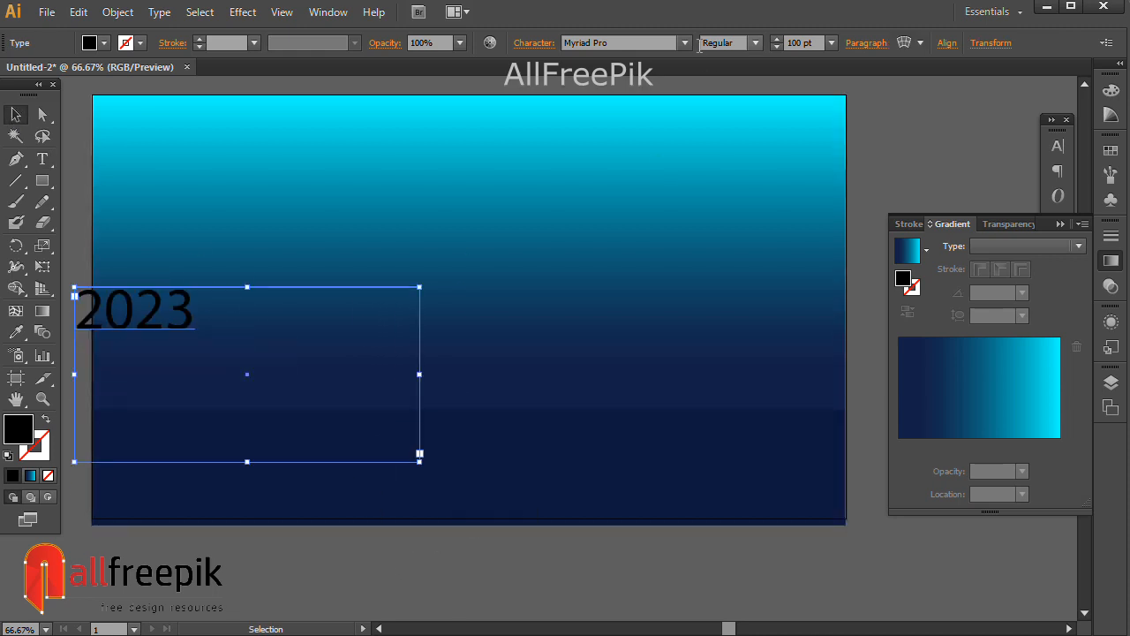
{"action": "left_click", "coordinate": [776, 39]}
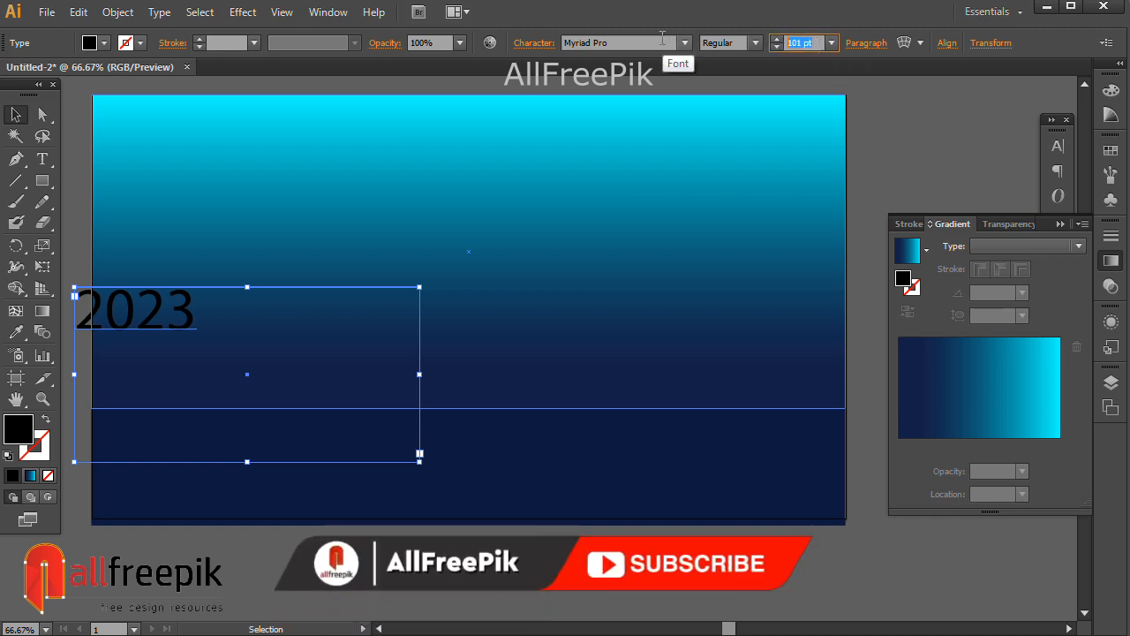
{"action": "type", "text": "300"}
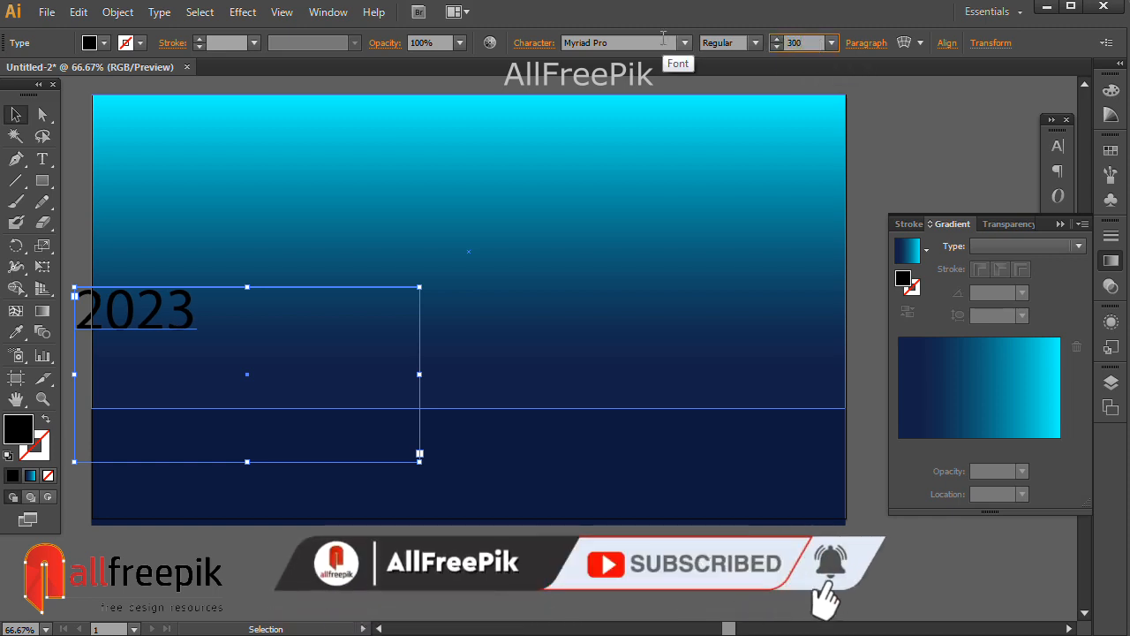
{"action": "key", "text": "Return"}
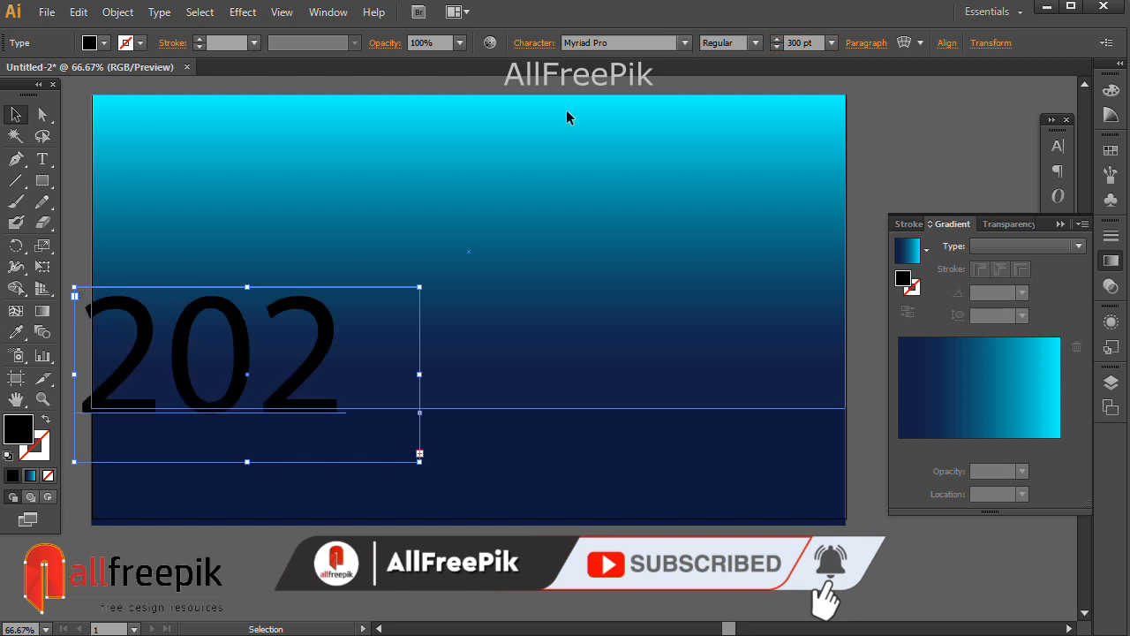
{"action": "left_click_drag", "start_coordinate": [329, 348], "coordinate": [495, 338]}
{"action": "left_click_drag", "start_coordinate": [585, 364], "coordinate": [662, 367]}
- Set the 2023 text to 400 pt, then shift its frame up and left and widen it to fit
{"action": "left_click", "coordinate": [792, 42]}
{"action": "left_click_drag", "start_coordinate": [790, 47], "coordinate": [777, 51]}
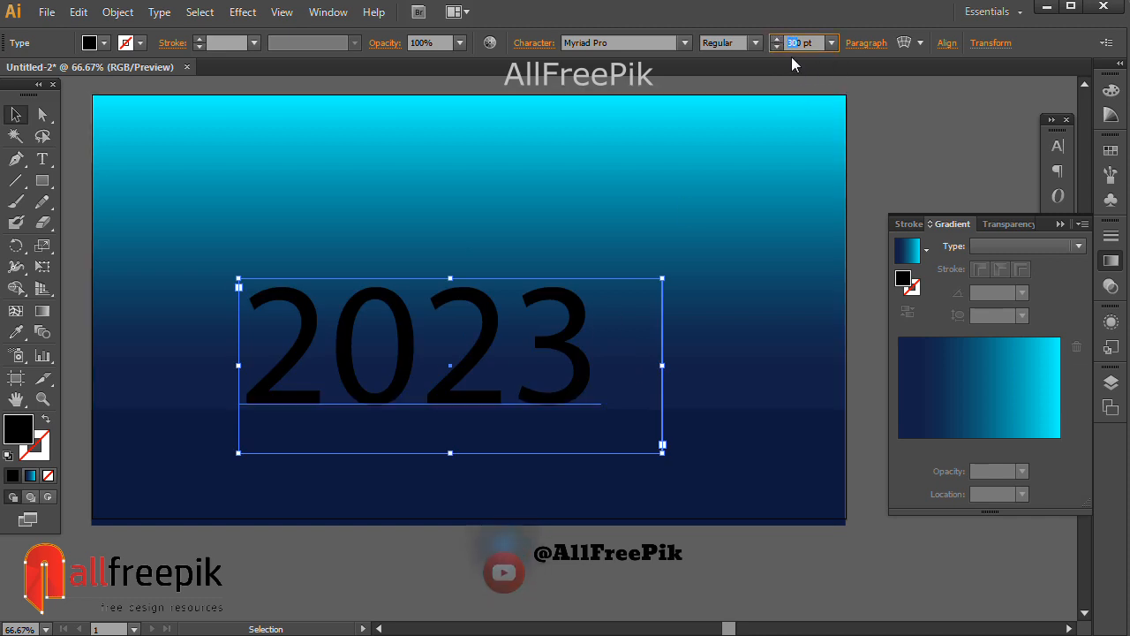
{"action": "type", "text": "40"}
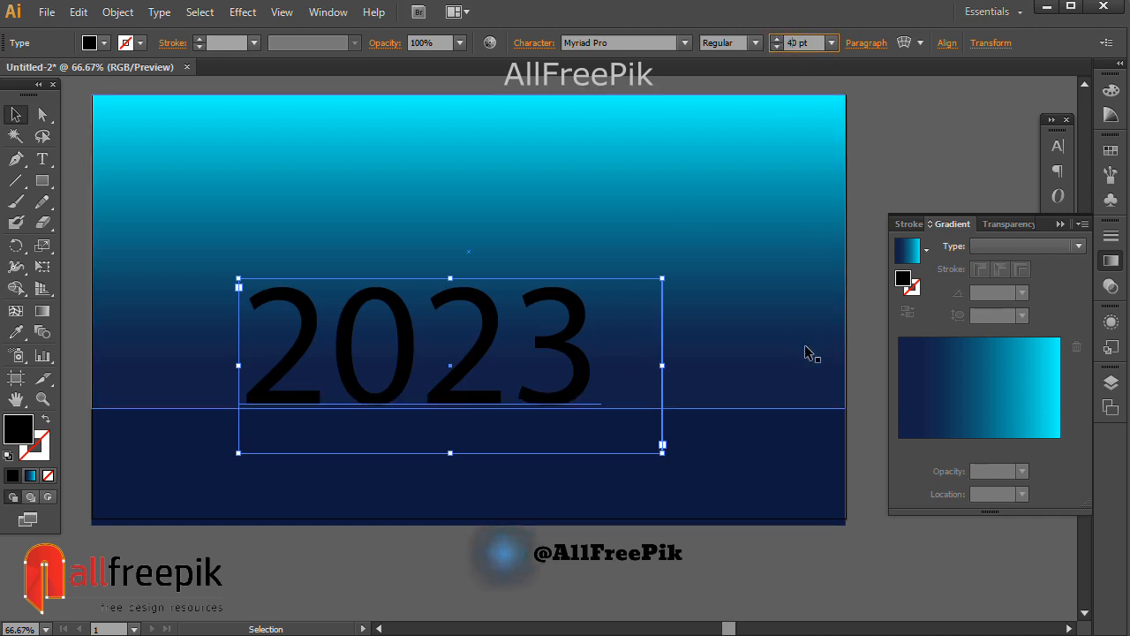
{"action": "type", "text": "0"}
{"action": "key", "text": "Return"}
{"action": "left_click_drag", "start_coordinate": [570, 320], "coordinate": [515, 287]}
{"action": "left_click_drag", "start_coordinate": [613, 327], "coordinate": [762, 344]}
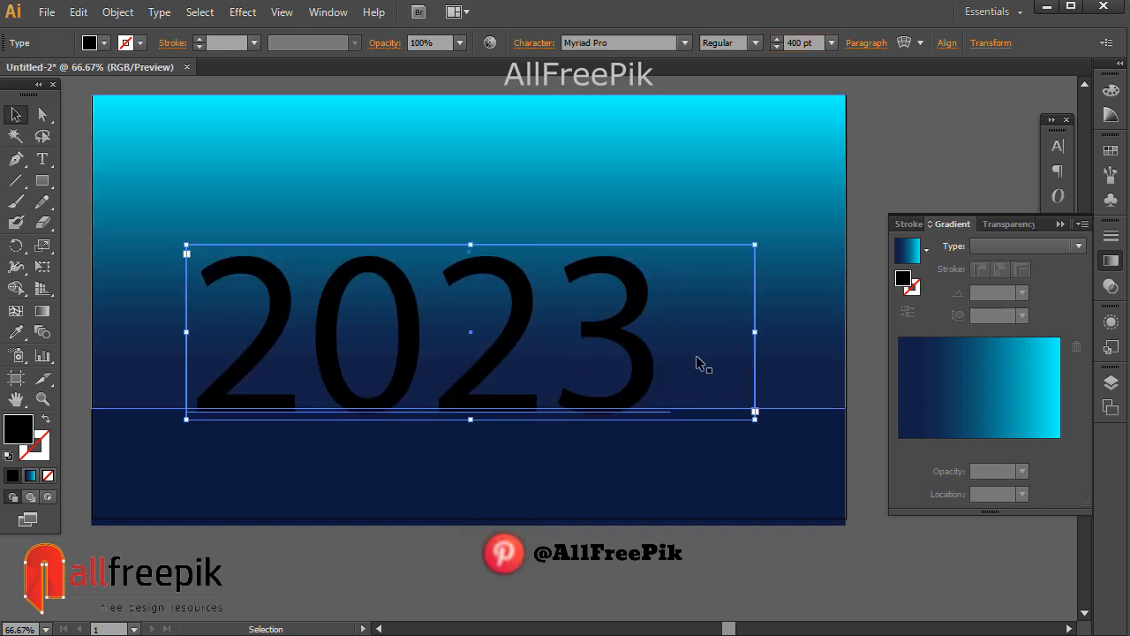
- Change the 2023 text's font to Franklin Gothic Heavy
{"action": "left_click", "coordinate": [756, 43]}
{"action": "left_click", "coordinate": [738, 220]}
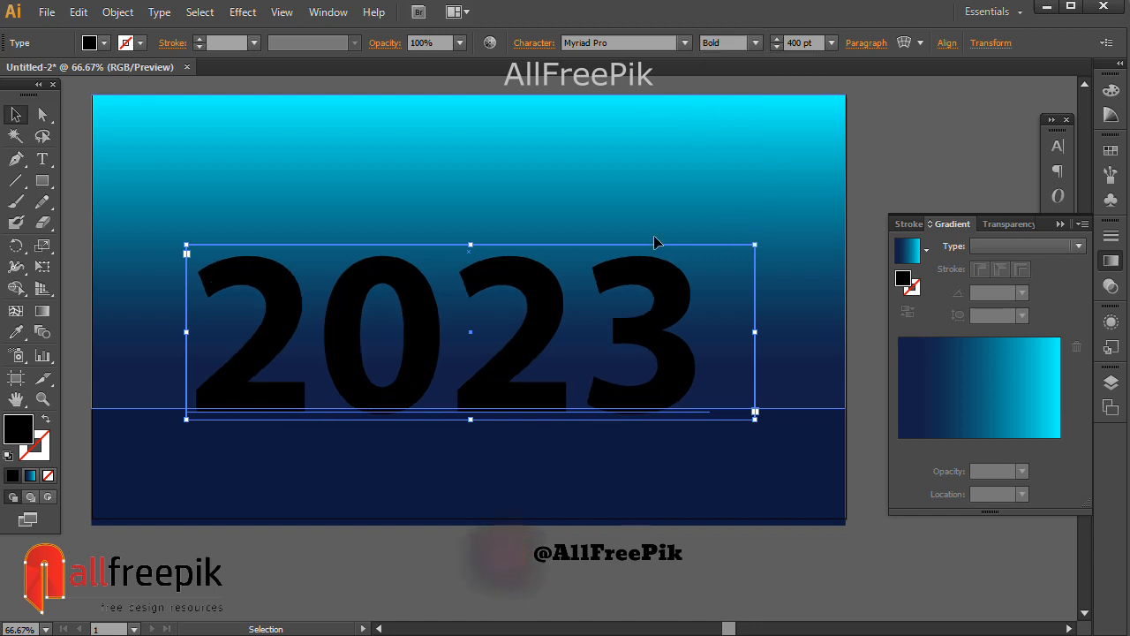
{"action": "left_click", "coordinate": [685, 43]}
{"action": "left_click", "coordinate": [662, 342]}
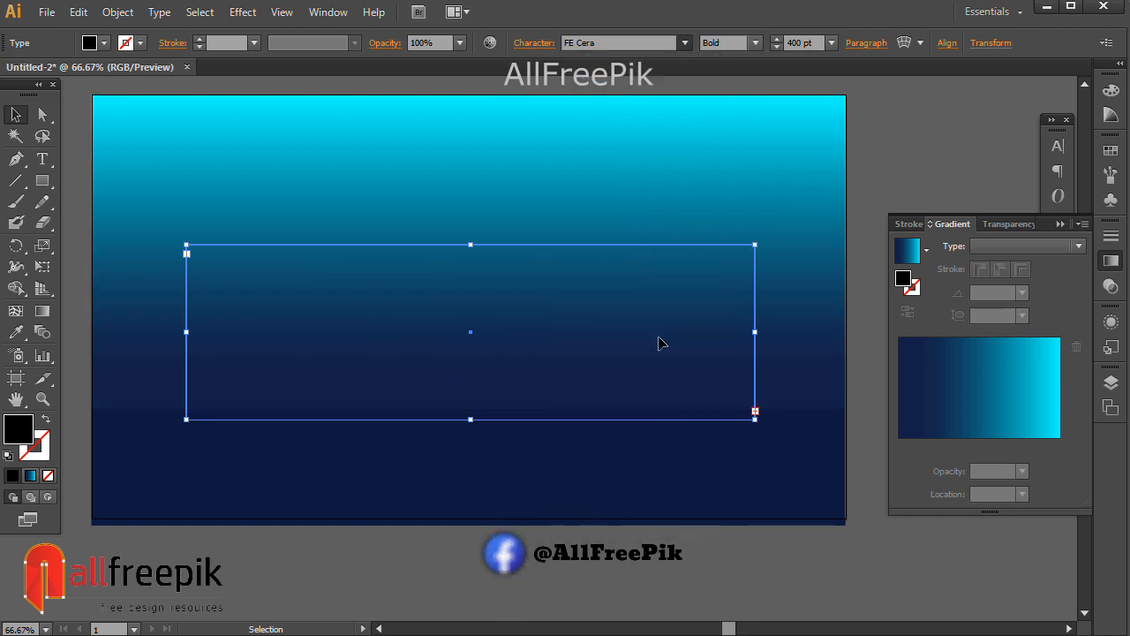
{"action": "left_click", "coordinate": [750, 513]}
- Nudge the 2023 text down so its baseline meets the upper edge of the dark lower rectangle
{"action": "key", "text": "space"}
{"action": "left_click_drag", "start_coordinate": [614, 420], "coordinate": [613, 393]}
{"action": "left_click", "coordinate": [573, 374]}
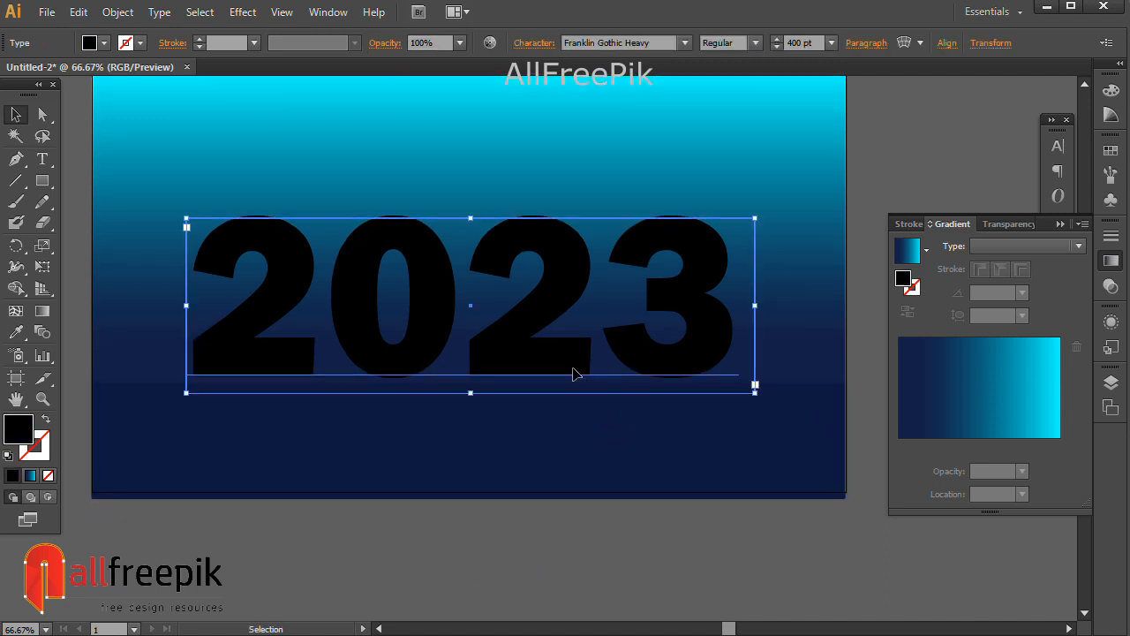
{"action": "key", "text": "Down"}
{"action": "key", "text": "Down"}
{"action": "key", "text": "Down"}
{"action": "key", "text": "Down"}
{"action": "key", "text": "Down"}
{"action": "key", "text": "Down"}
{"action": "key", "text": "Down"}
{"action": "key", "text": "Down"}
{"action": "key", "text": "Down"}
{"action": "key", "text": "Down"}
{"action": "key", "text": "Down"}
{"action": "key", "text": "Down"}
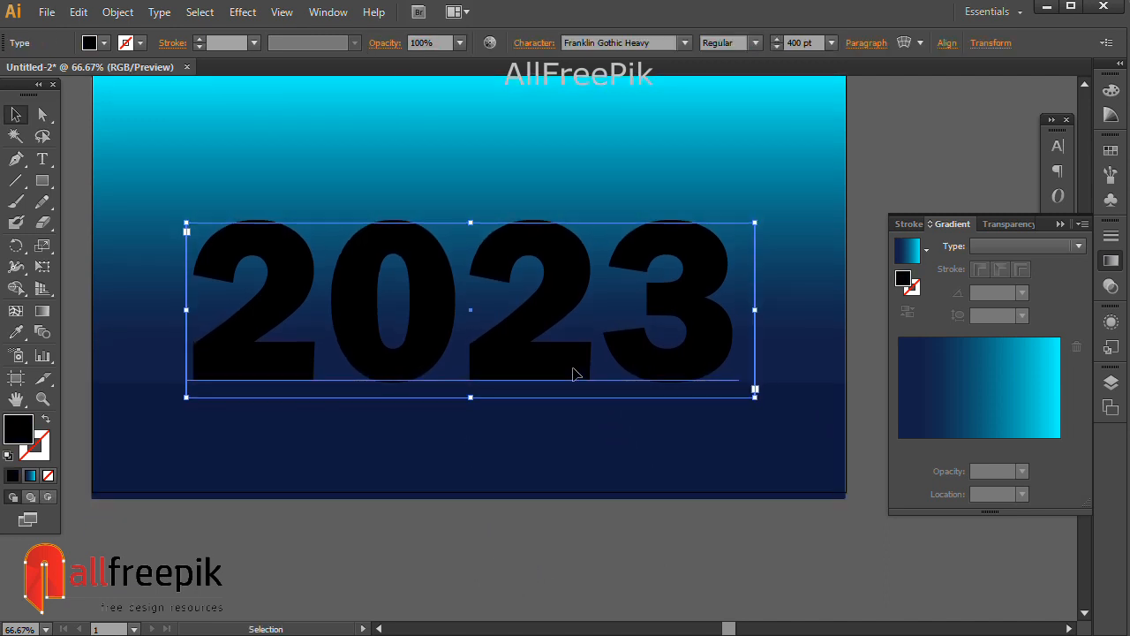
{"action": "left_click", "coordinate": [547, 543]}
{"action": "scroll", "coordinate": [532, 492], "scroll_direction": "up", "scroll_amount": 3}
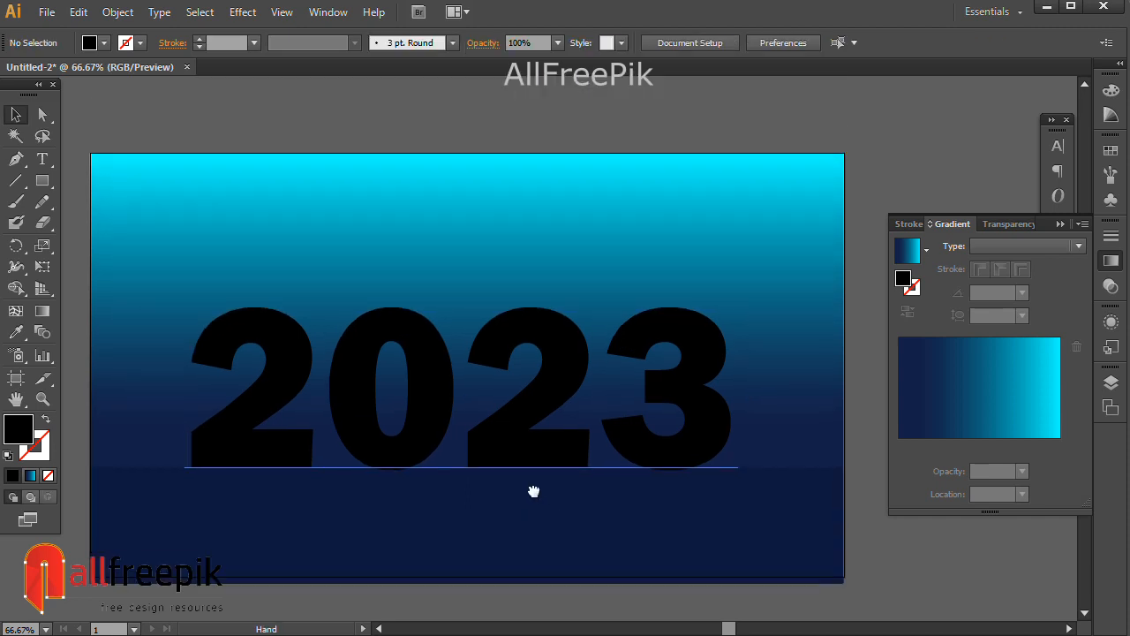
- Start a new text line above the artboard with "ha" and set its size to 150 pt
{"action": "left_click", "coordinate": [552, 386]}
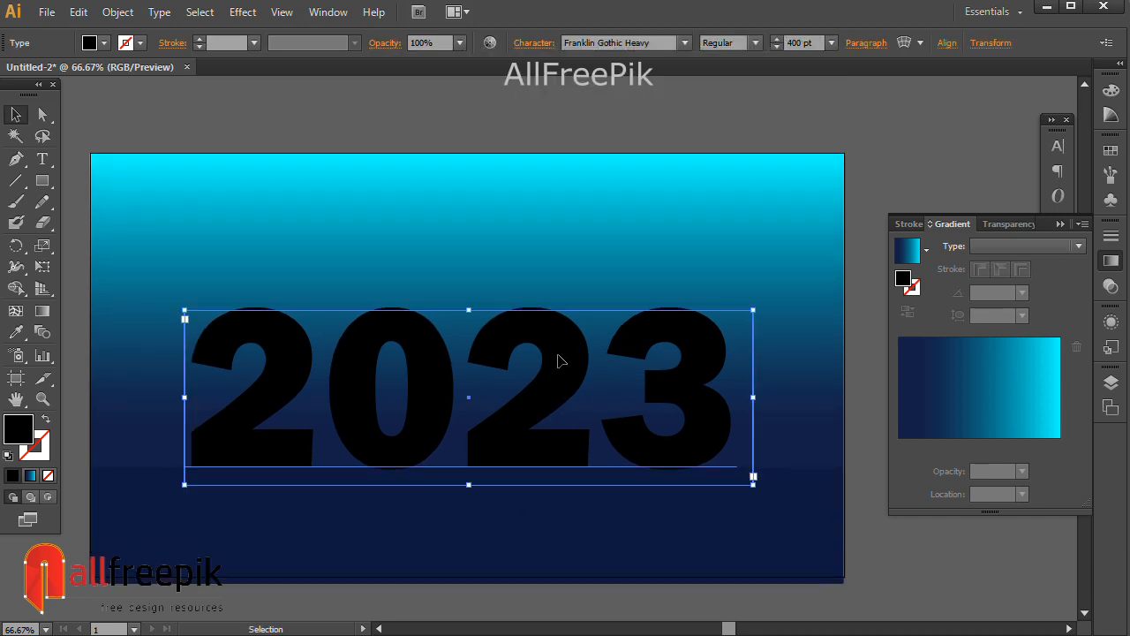
{"action": "left_click", "coordinate": [42, 159]}
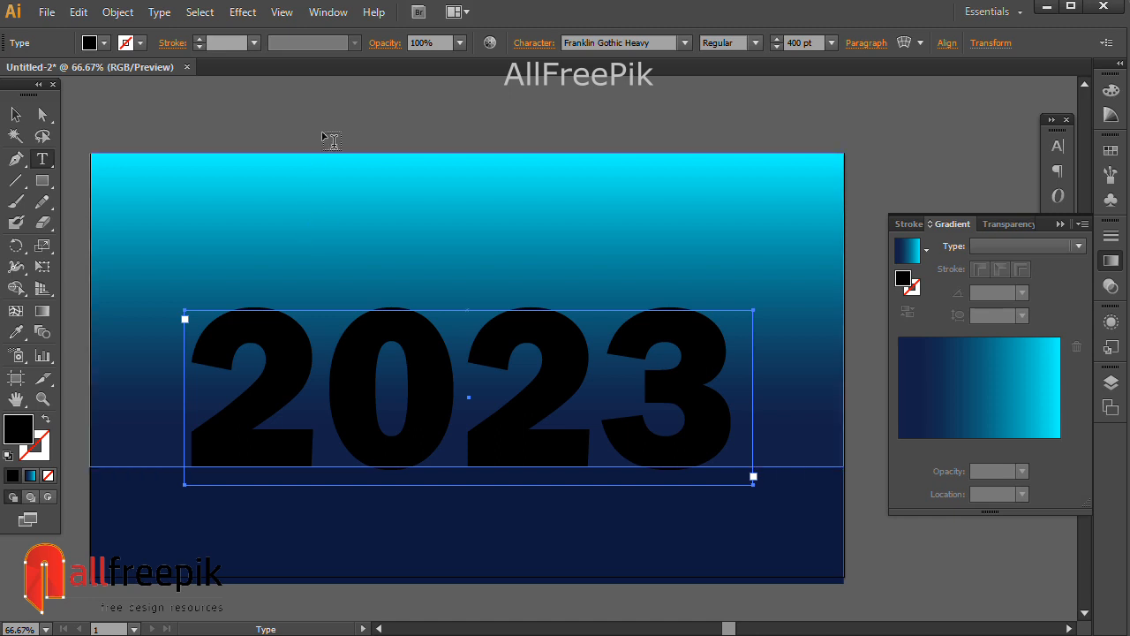
{"action": "left_click", "coordinate": [323, 119]}
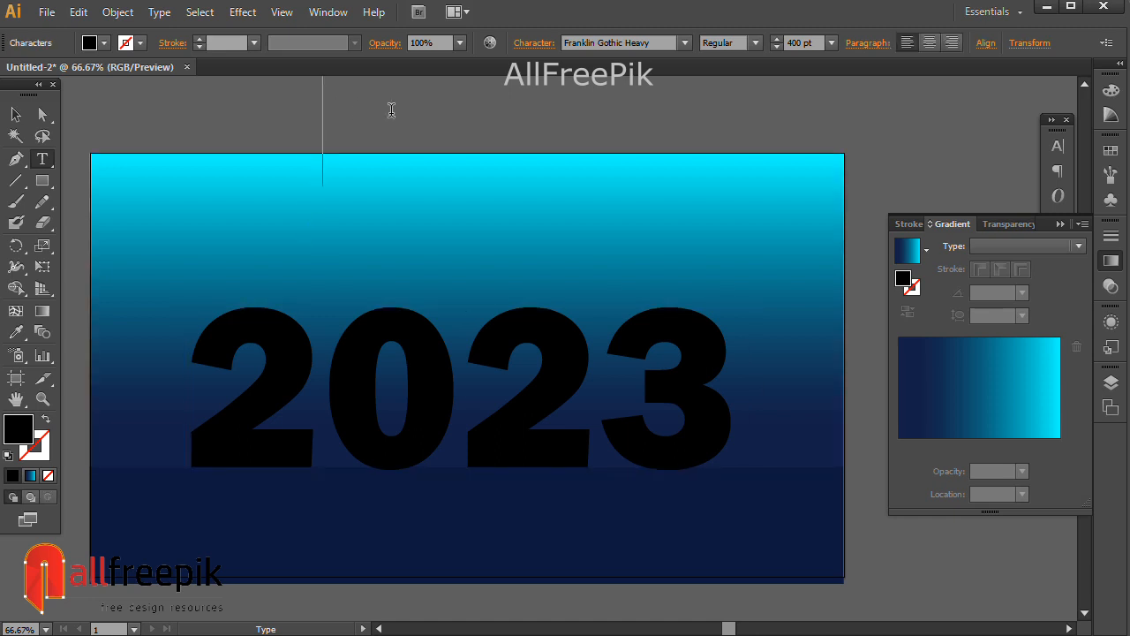
{"action": "type", "text": "ha"}
{"action": "left_click", "coordinate": [393, 119], "text": "ctrl"}
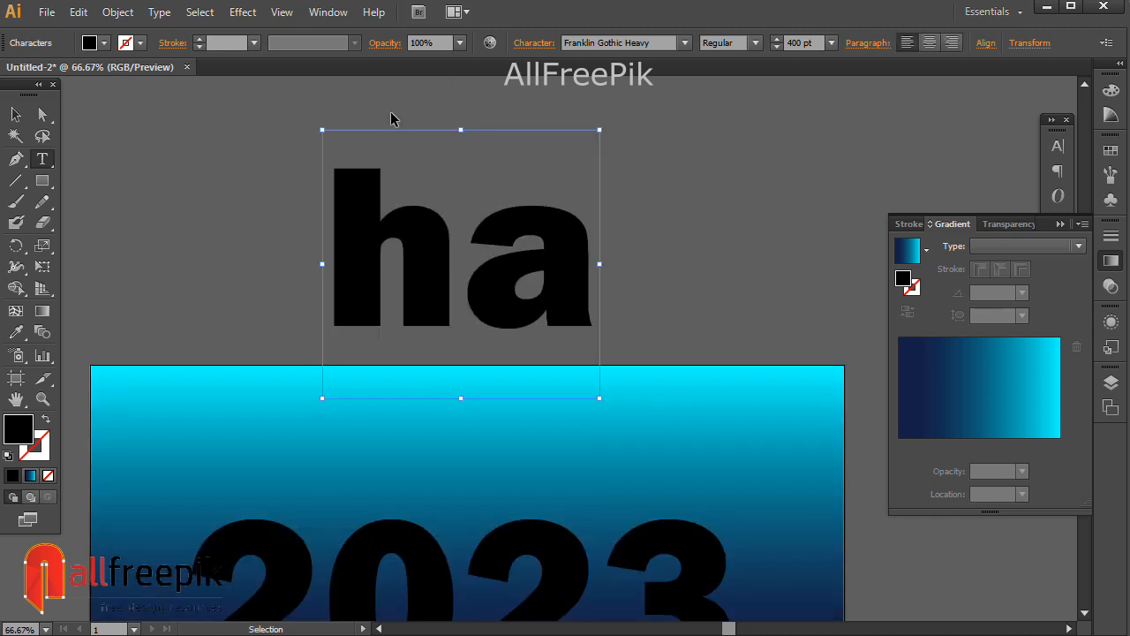
{"action": "key", "text": "ctrl+a"}
{"action": "left_click", "coordinate": [799, 42]}
{"action": "type", "text": "15"}
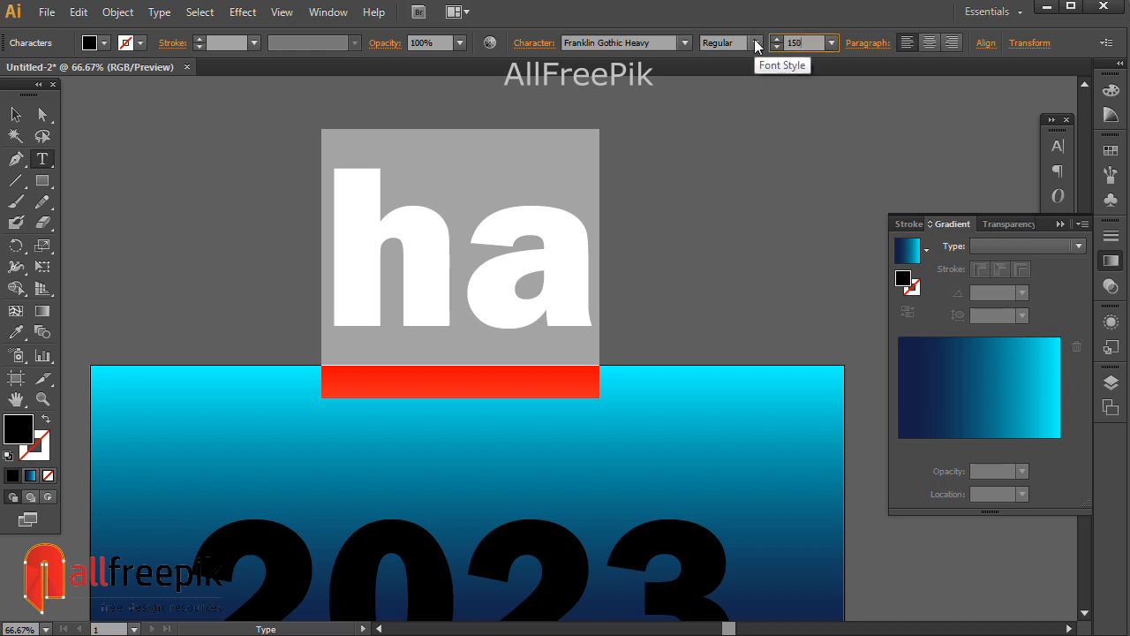
{"action": "key", "text": "Return"}
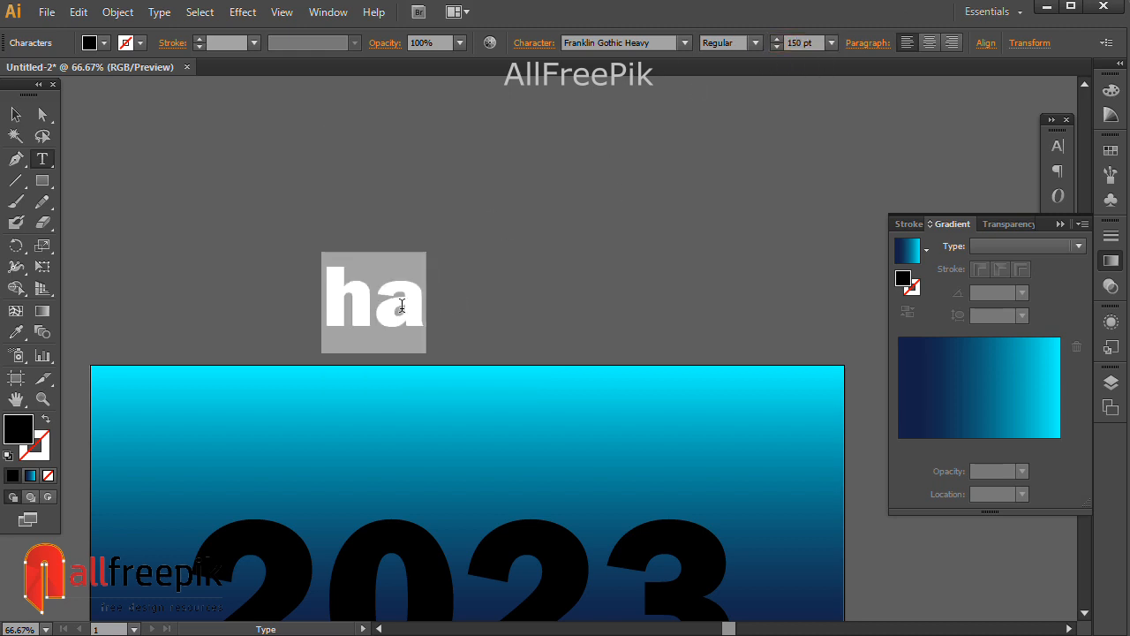
- Complete the new text line so it reads "happy new year"
{"action": "left_click", "coordinate": [489, 321]}
{"action": "type", "text": "pp"}
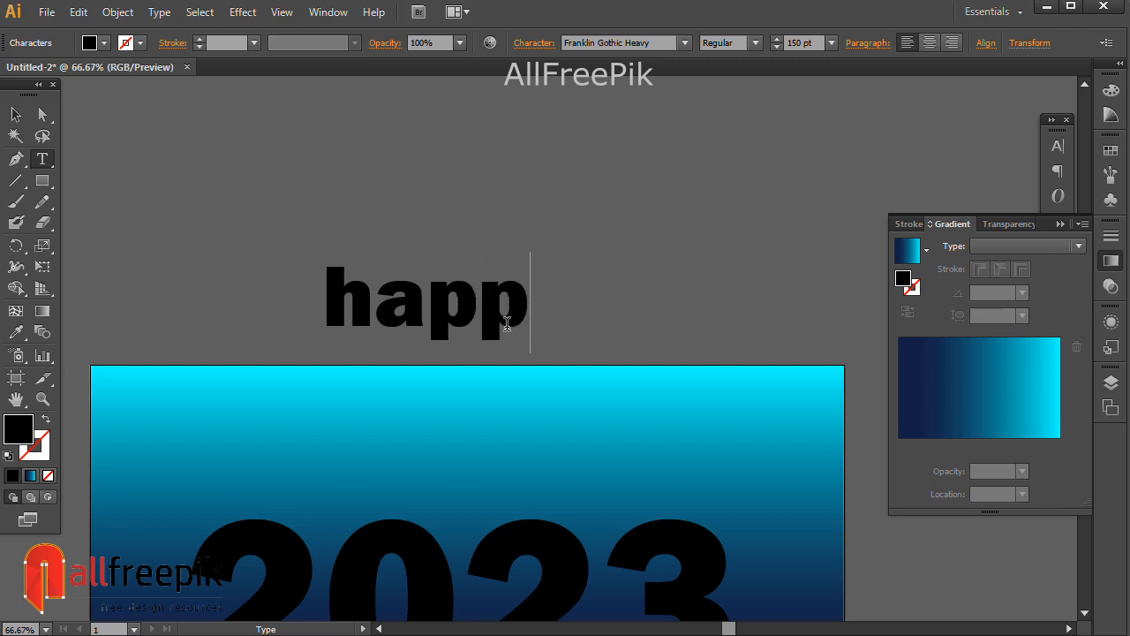
{"action": "type", "text": "y new"}
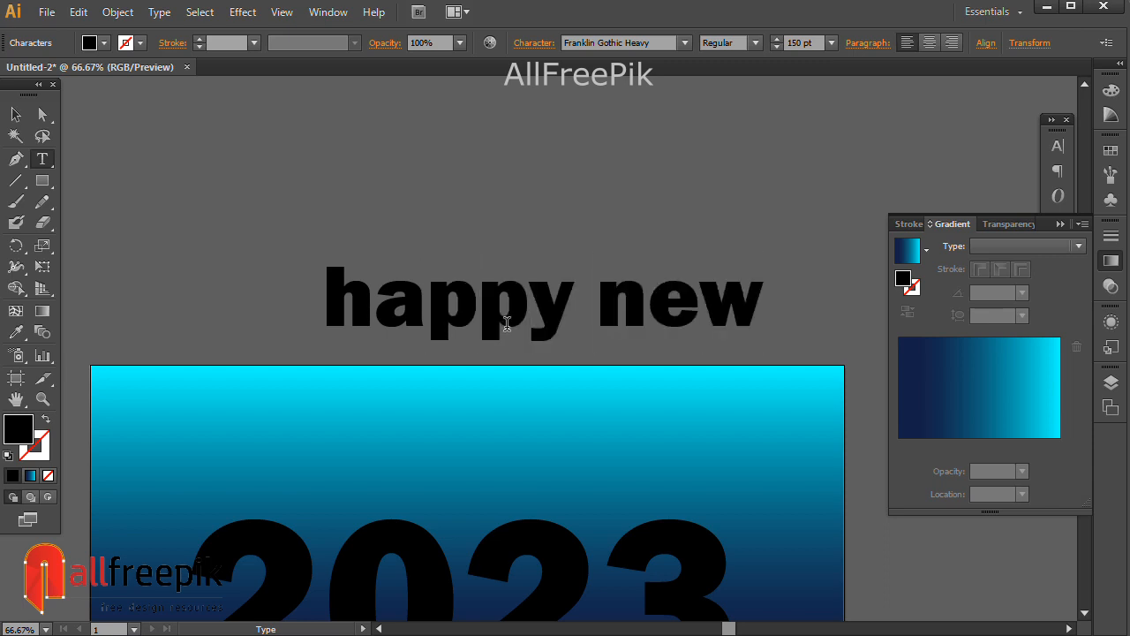
{"action": "type", "text": " yea"}
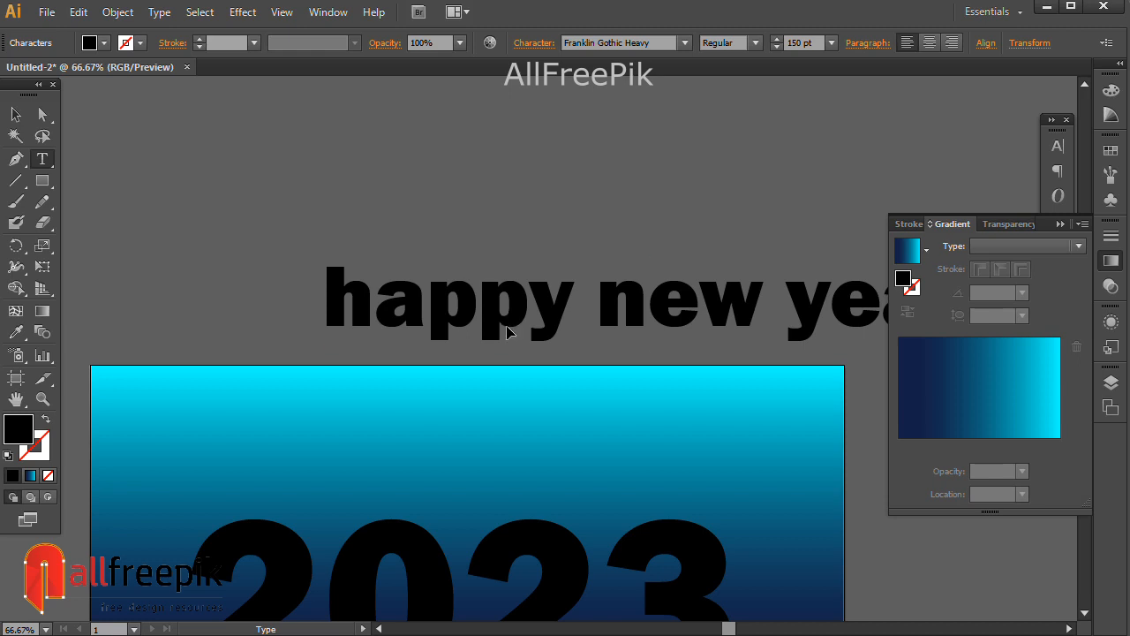
- Change the font of the whole "happy new year" line to Franklin Gothic Book
{"action": "key", "text": "ctrl+a"}
{"action": "left_click", "coordinate": [754, 42]}
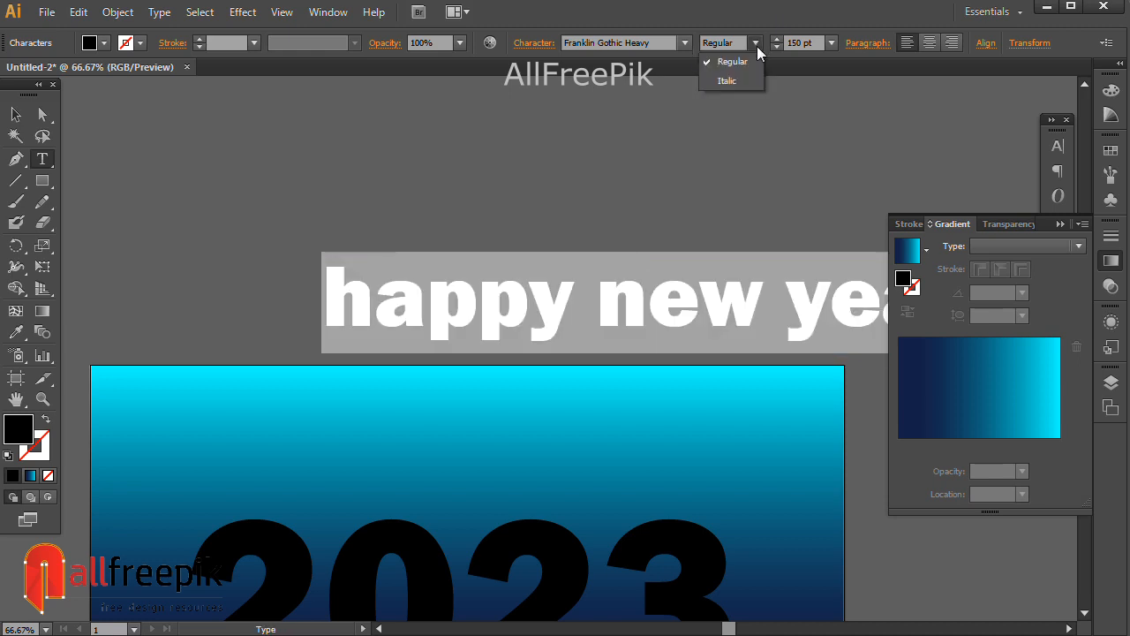
{"action": "left_click", "coordinate": [688, 45]}
{"action": "left_click", "coordinate": [686, 43]}
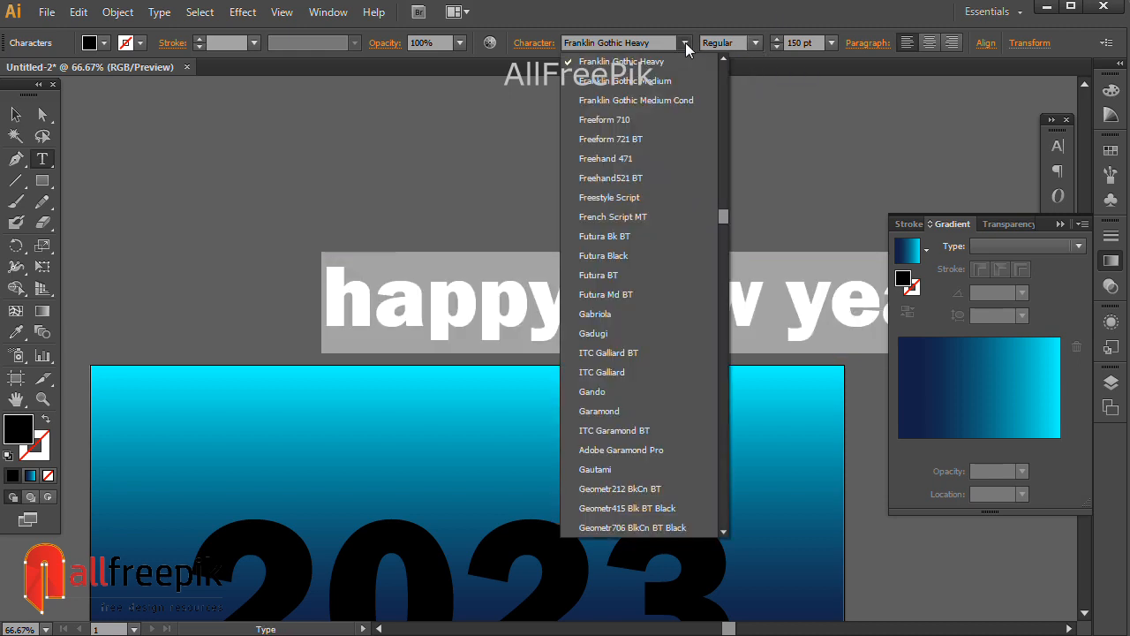
{"action": "scroll", "coordinate": [678, 102], "scroll_direction": "up", "scroll_amount": 3}
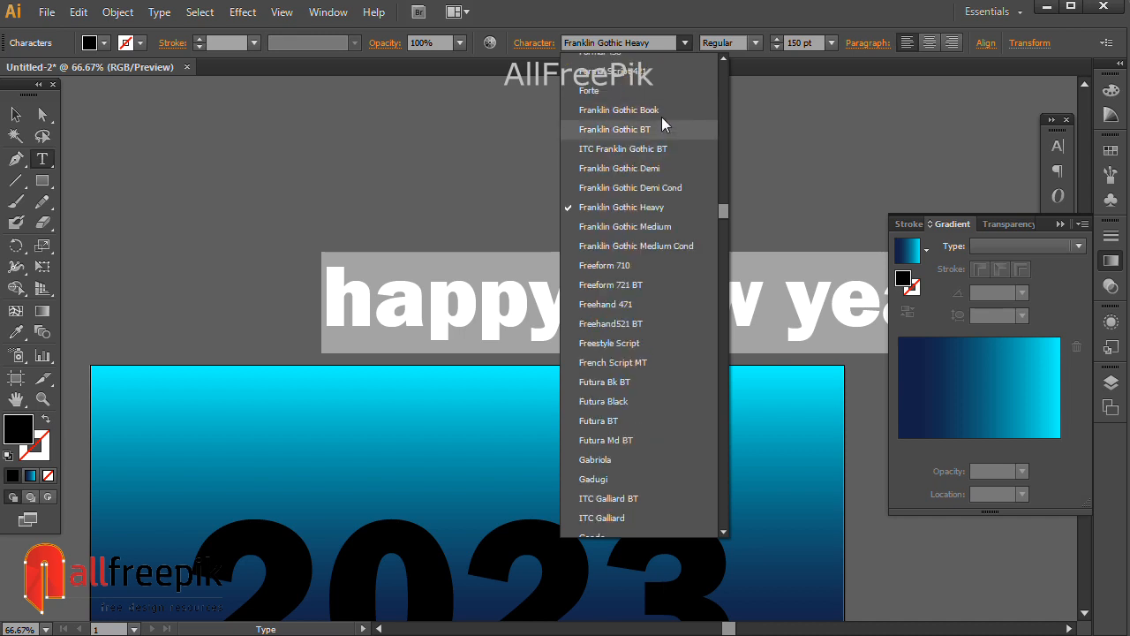
{"action": "left_click", "coordinate": [659, 109]}
- Reduce the "happy new year" text to 100 pt and place it roughly centered on the artboard above 2023
{"action": "left_click", "coordinate": [15, 114]}
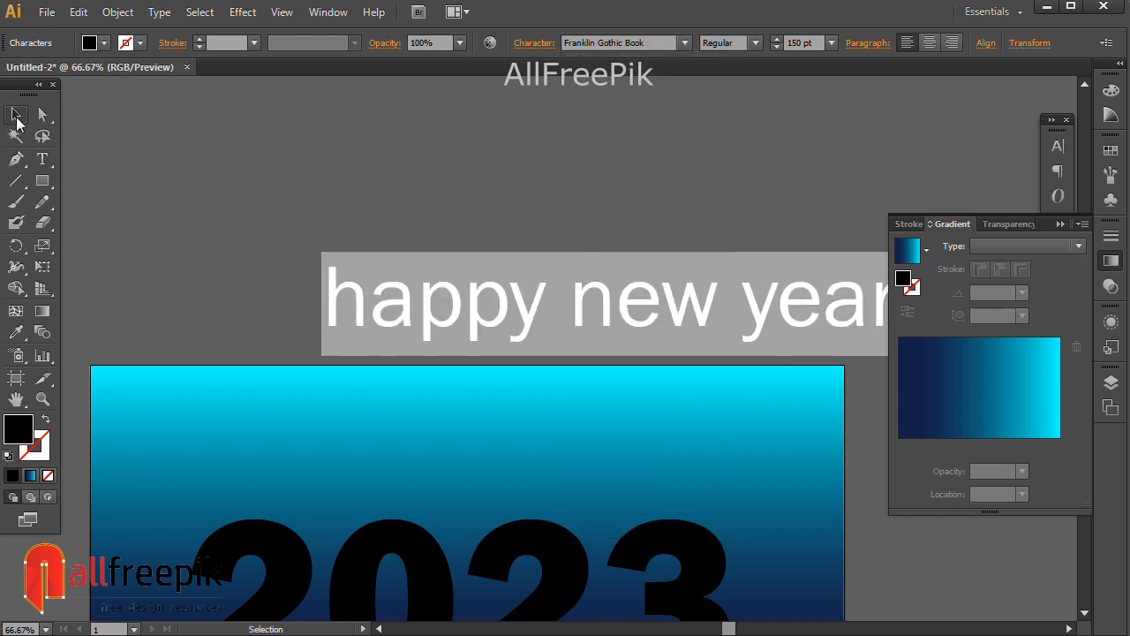
{"action": "left_click_drag", "start_coordinate": [560, 297], "coordinate": [409, 450]}
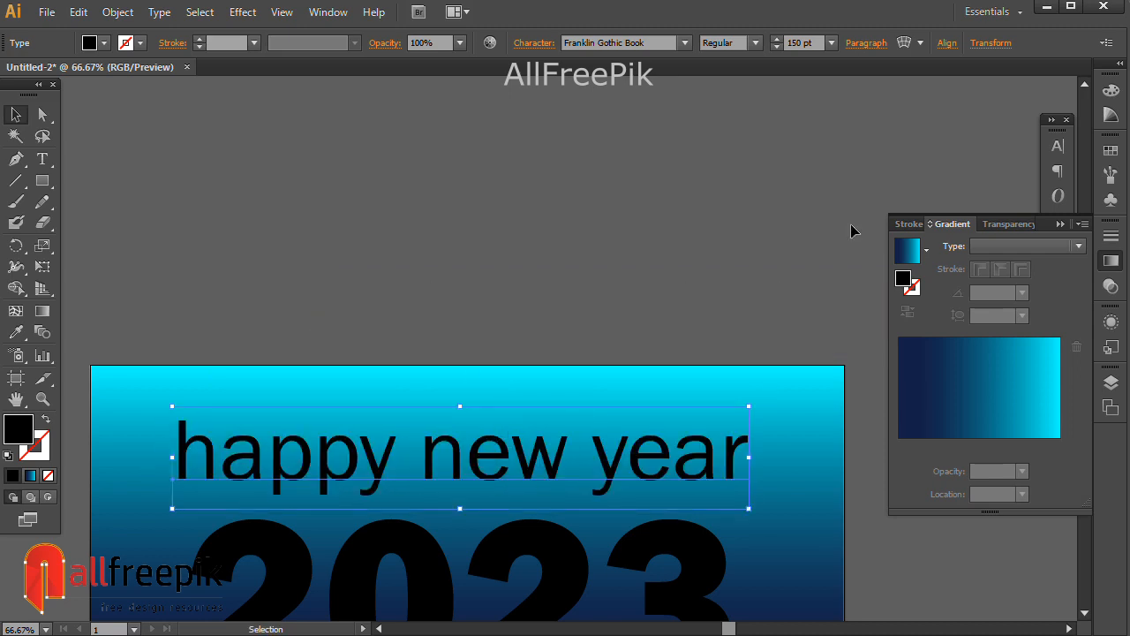
{"action": "left_click", "coordinate": [805, 42]}
{"action": "type", "text": "100"}
{"action": "key", "text": "Return"}
{"action": "left_click_drag", "start_coordinate": [463, 476], "coordinate": [585, 358]}
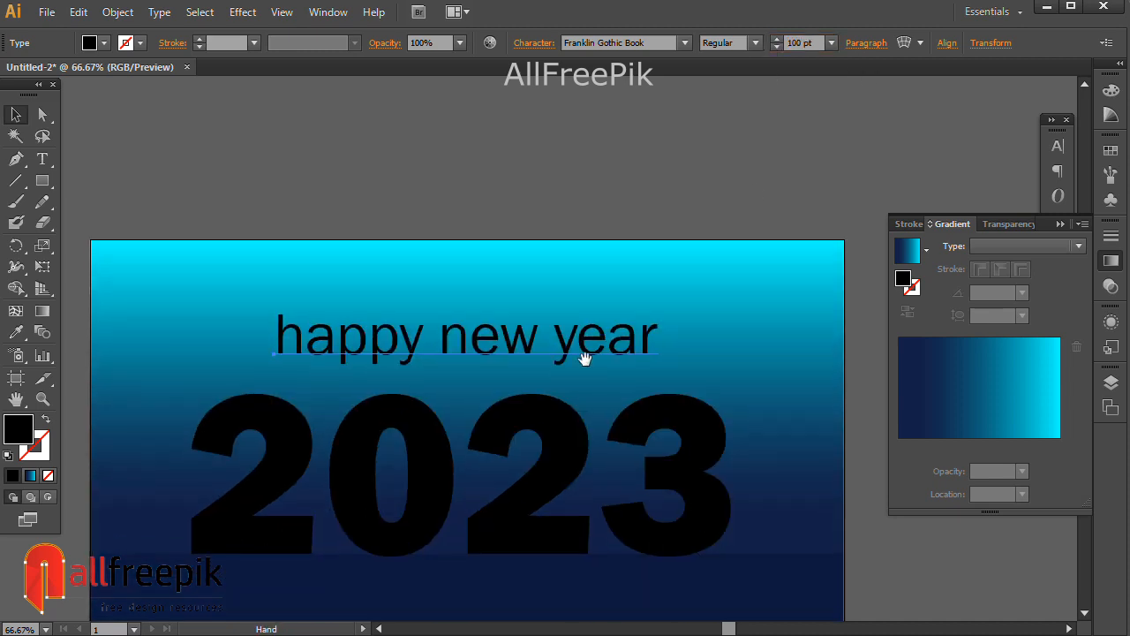
- Fill the "happy new year" text with white and deselect it
{"action": "left_click", "coordinate": [90, 42]}
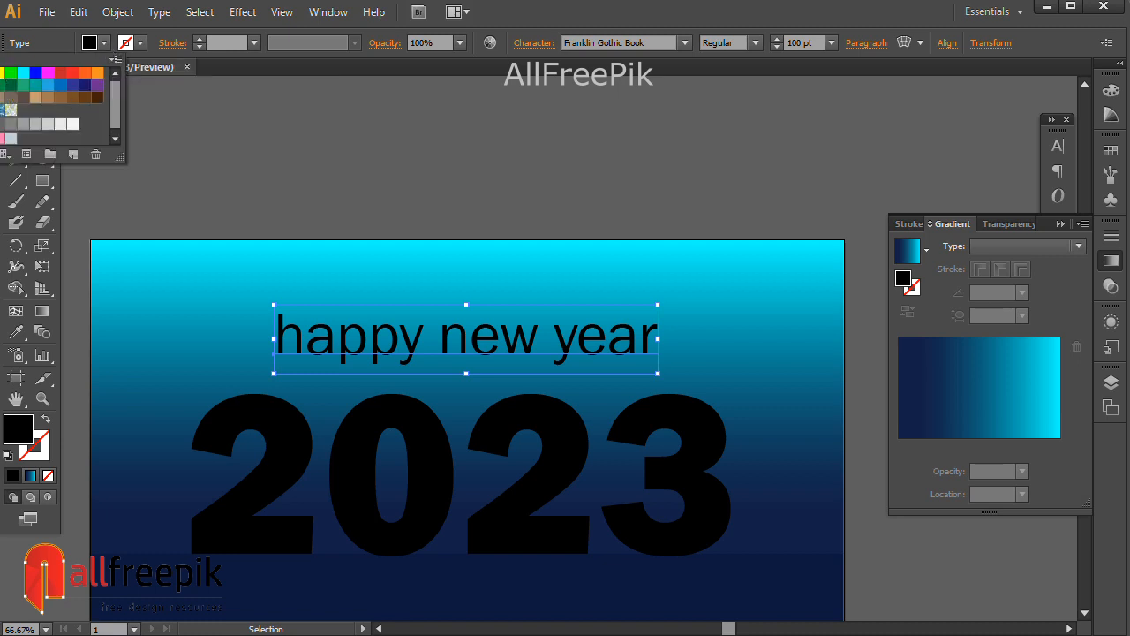
{"action": "left_click", "coordinate": [72, 123]}
{"action": "left_click", "coordinate": [501, 198]}
- Apply All Caps to the white "happy new year" text
{"action": "left_click_drag", "start_coordinate": [596, 319], "coordinate": [566, 311]}
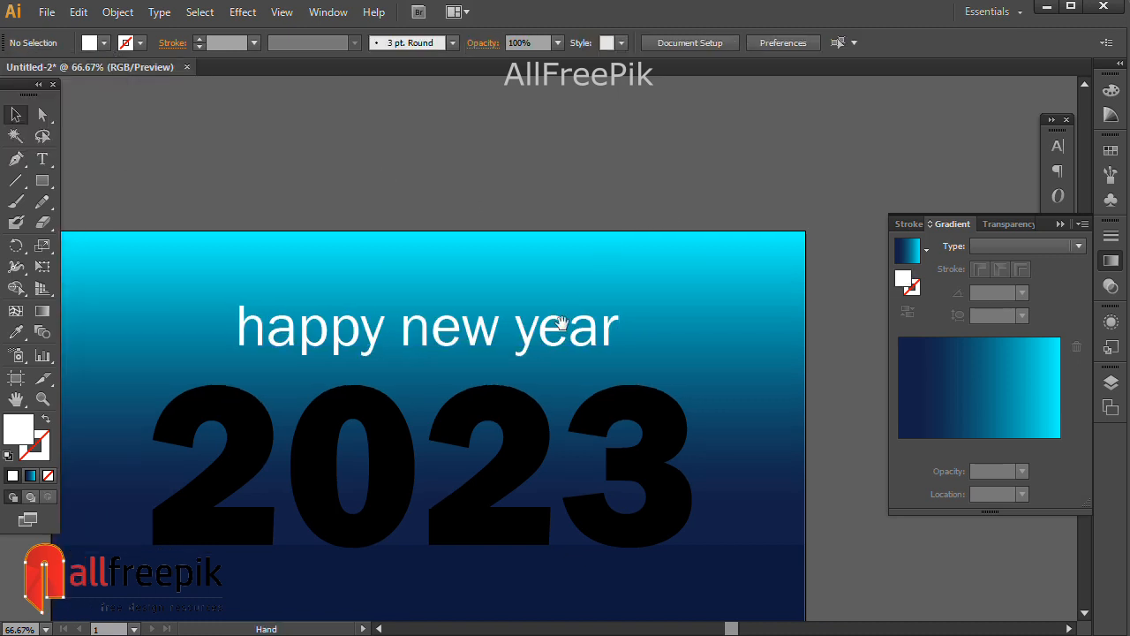
{"action": "left_click", "coordinate": [566, 314]}
{"action": "key", "text": "ctrl+t"}
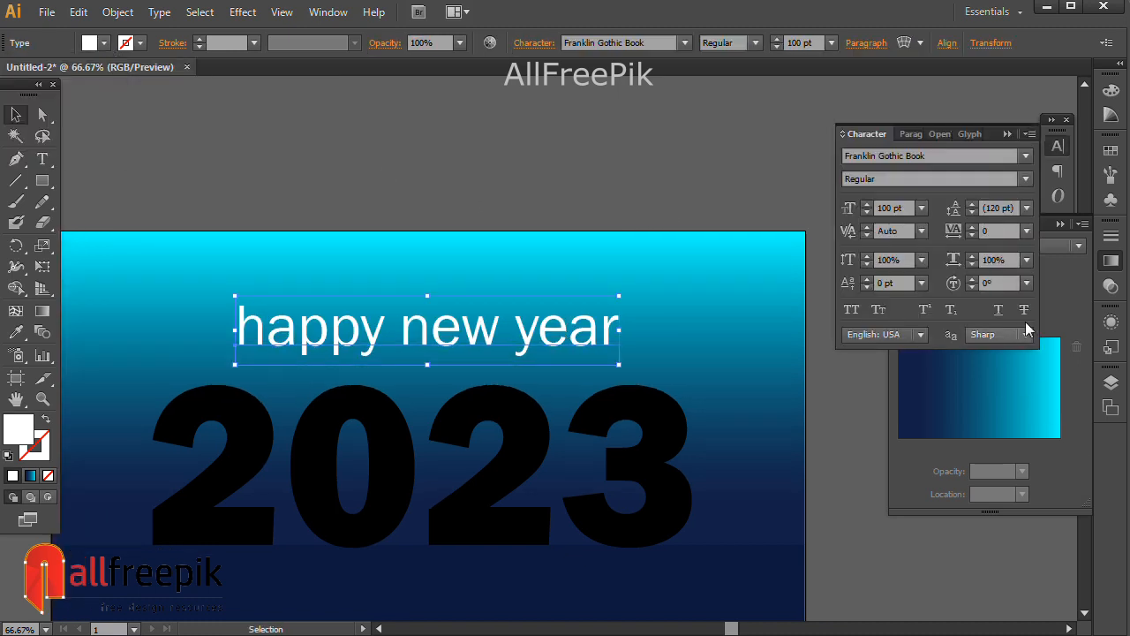
{"action": "left_click", "coordinate": [859, 311]}
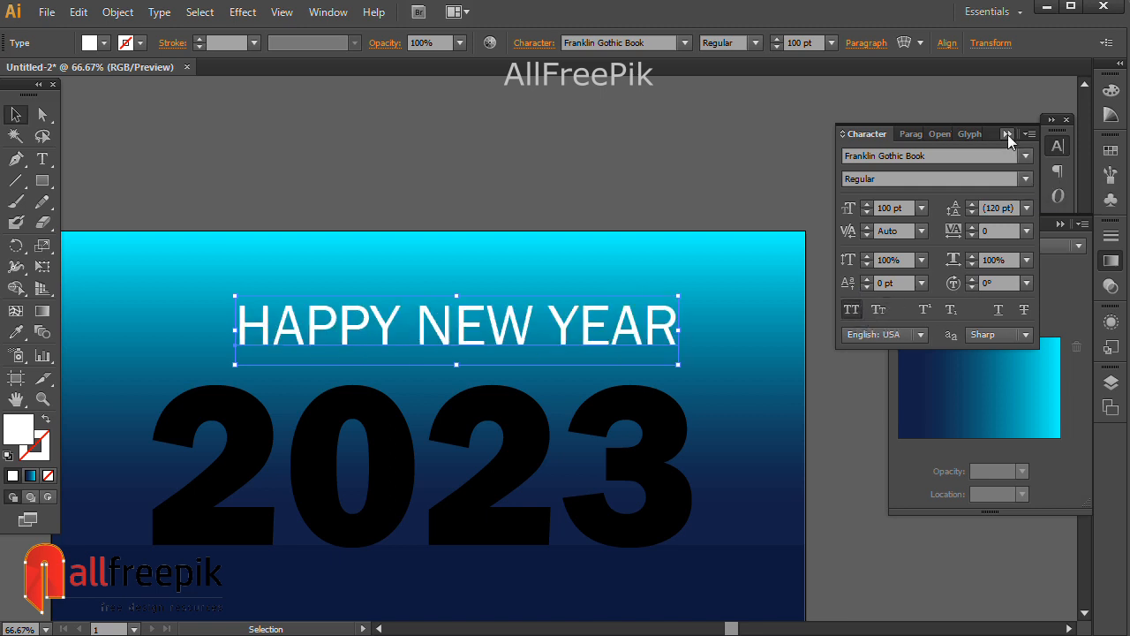
{"action": "left_click", "coordinate": [1006, 133]}
{"action": "left_click", "coordinate": [633, 180]}
- Shift the HAPPY NEW YEAR text slightly left and set its size to 90 pt
{"action": "left_click_drag", "start_coordinate": [581, 334], "coordinate": [564, 334]}
{"action": "left_click", "coordinate": [792, 43]}
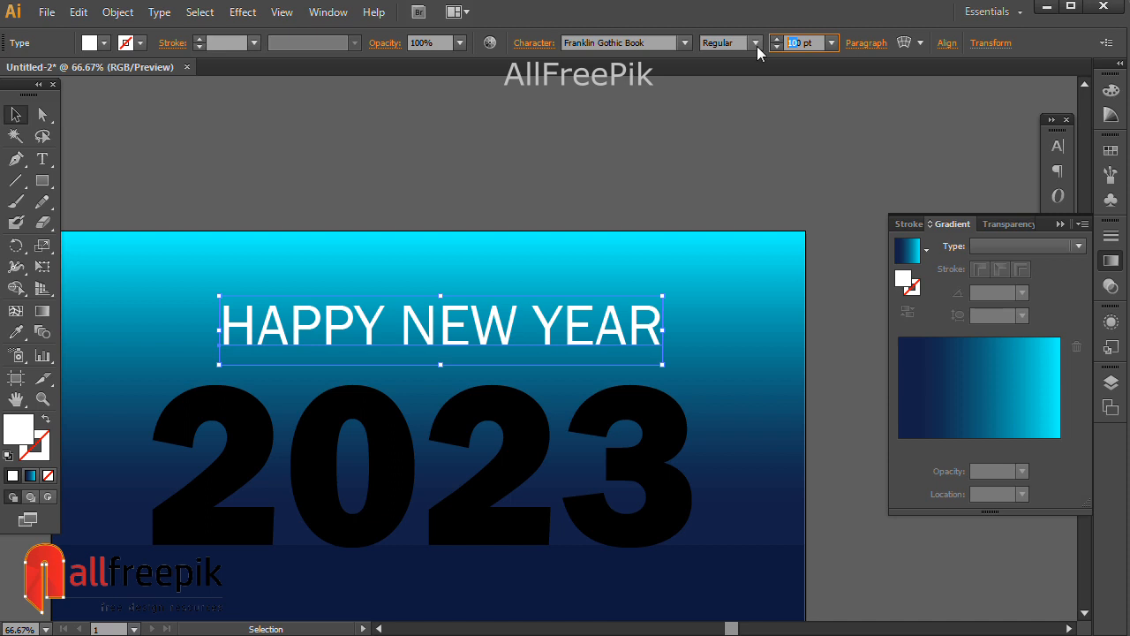
{"action": "type", "text": "90"}
{"action": "left_click", "coordinate": [696, 155]}
- Align the HAPPY NEW YEAR text and the 2023 text to each other by their horizontal centers
{"action": "left_click", "coordinate": [601, 334]}
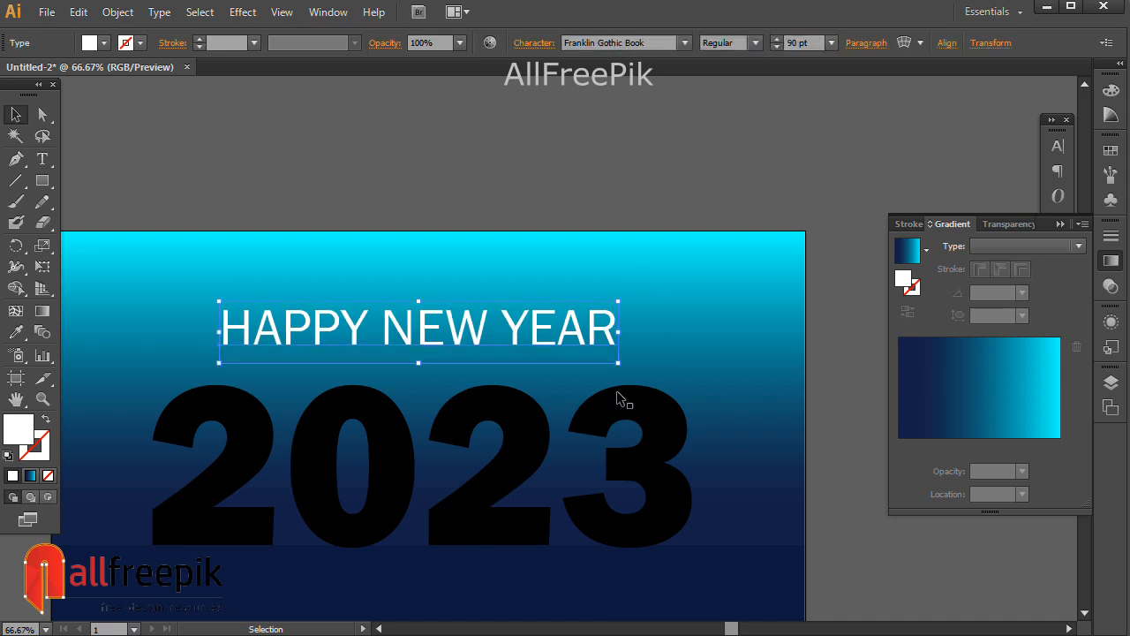
{"action": "left_click", "coordinate": [671, 419], "text": "shift"}
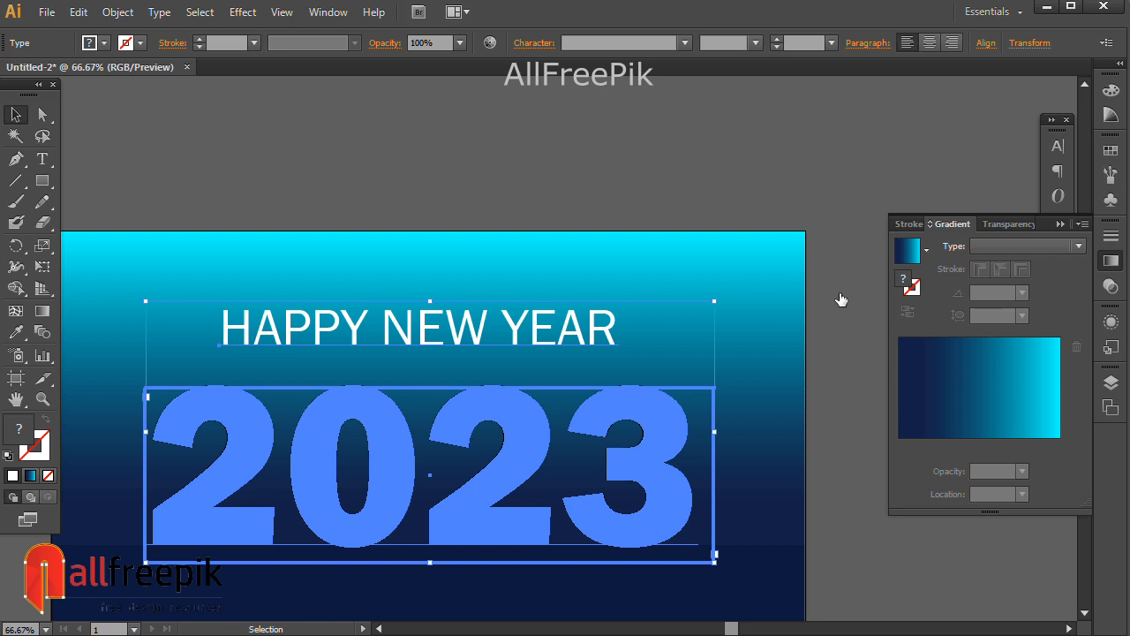
{"action": "left_click", "coordinate": [985, 42]}
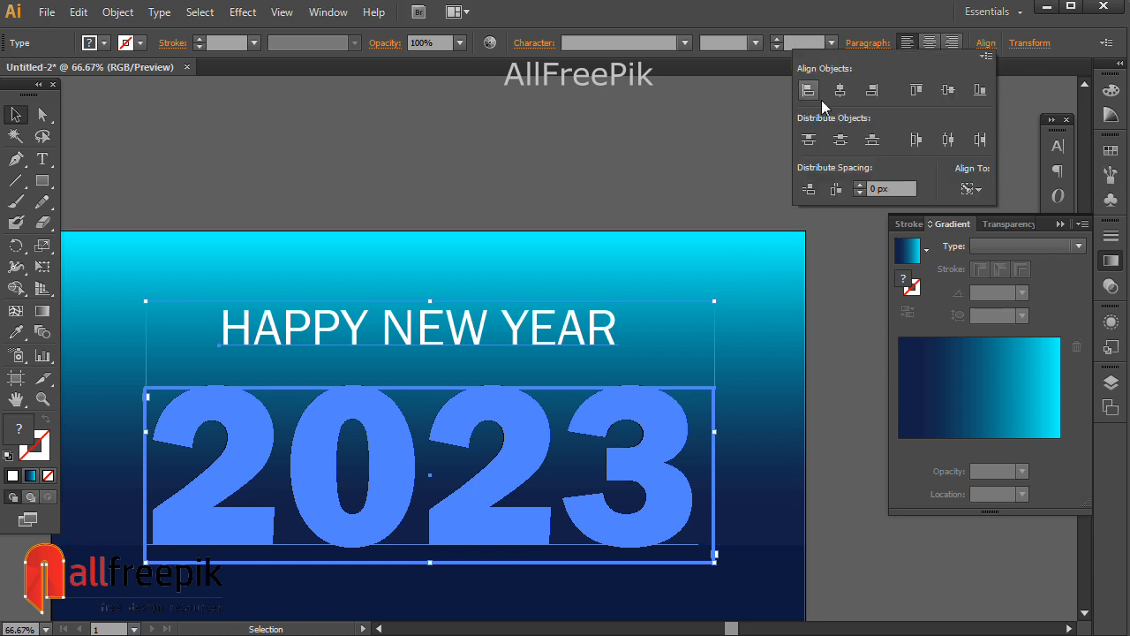
{"action": "left_click", "coordinate": [841, 95]}
{"action": "left_click", "coordinate": [579, 182]}
{"action": "left_click", "coordinate": [579, 181]}
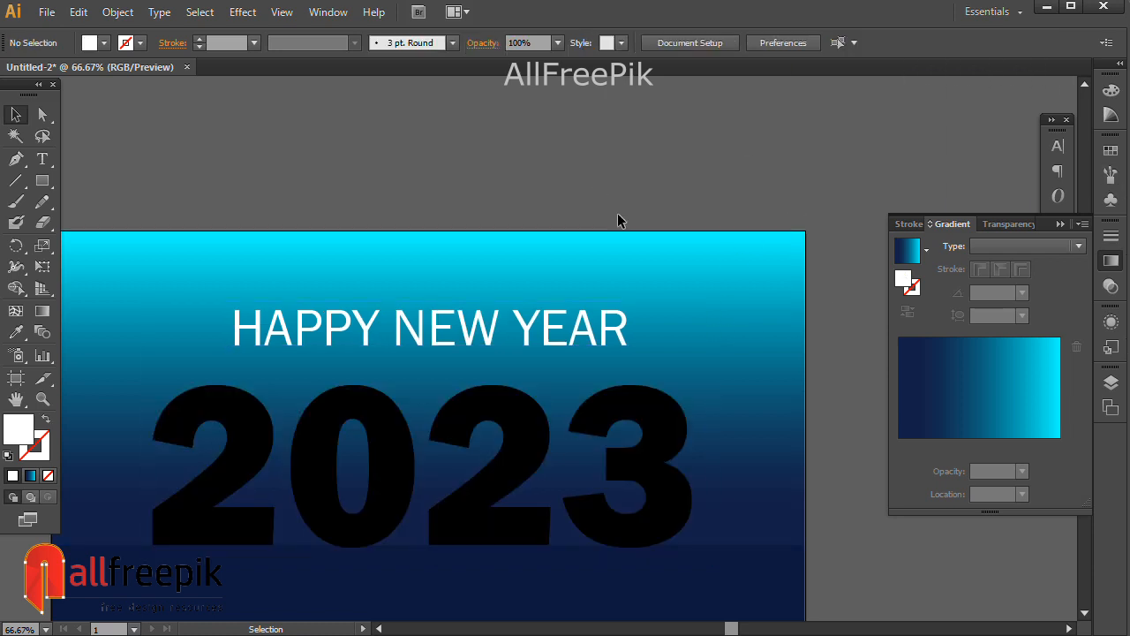
- Try a slightly lower position for the HAPPY NEW YEAR text and move it back up
{"action": "left_click", "coordinate": [619, 215], "text": "ctrl+alt"}
{"action": "scroll", "coordinate": [630, 264], "scroll_direction": "down", "scroll_amount": 2}
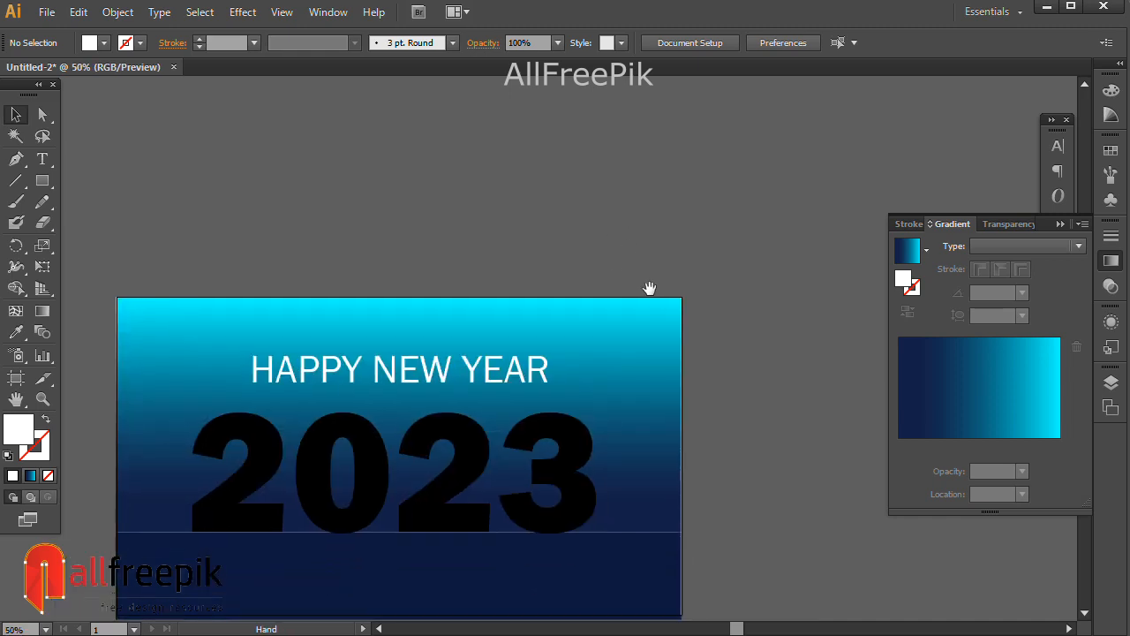
{"action": "mouse_move", "coordinate": [413, 367]}
{"action": "left_mouse_down"}
{"action": "mouse_move", "coordinate": [416, 357]}
{"action": "mouse_move", "coordinate": [415, 382]}
{"action": "left_mouse_up"}
{"action": "left_click", "coordinate": [530, 207]}
{"action": "left_click_drag", "start_coordinate": [469, 384], "coordinate": [471, 372]}
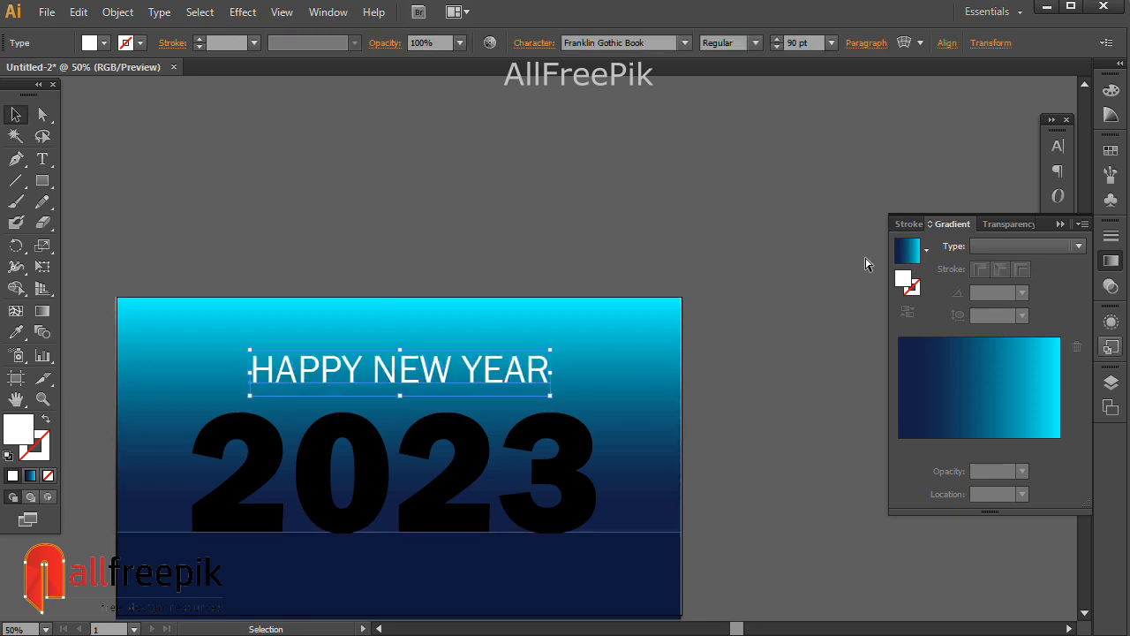
- Try a tracking of 50 on the HAPPY NEW YEAR text
{"action": "key", "text": "a"}
{"action": "key", "text": "ctrl+t"}
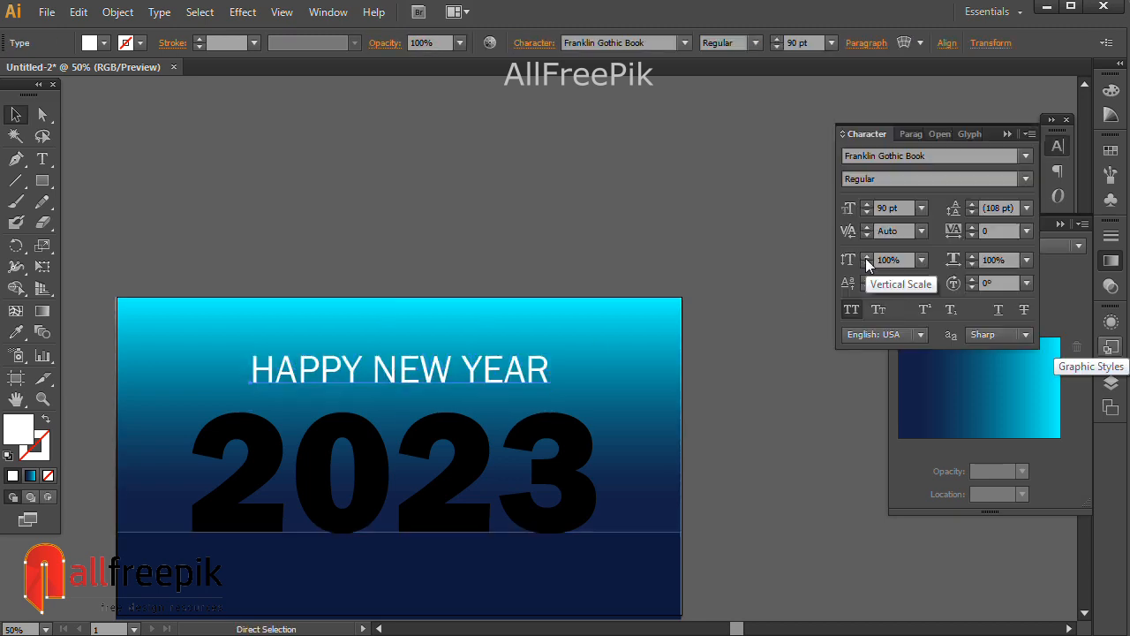
{"action": "left_click", "coordinate": [980, 231]}
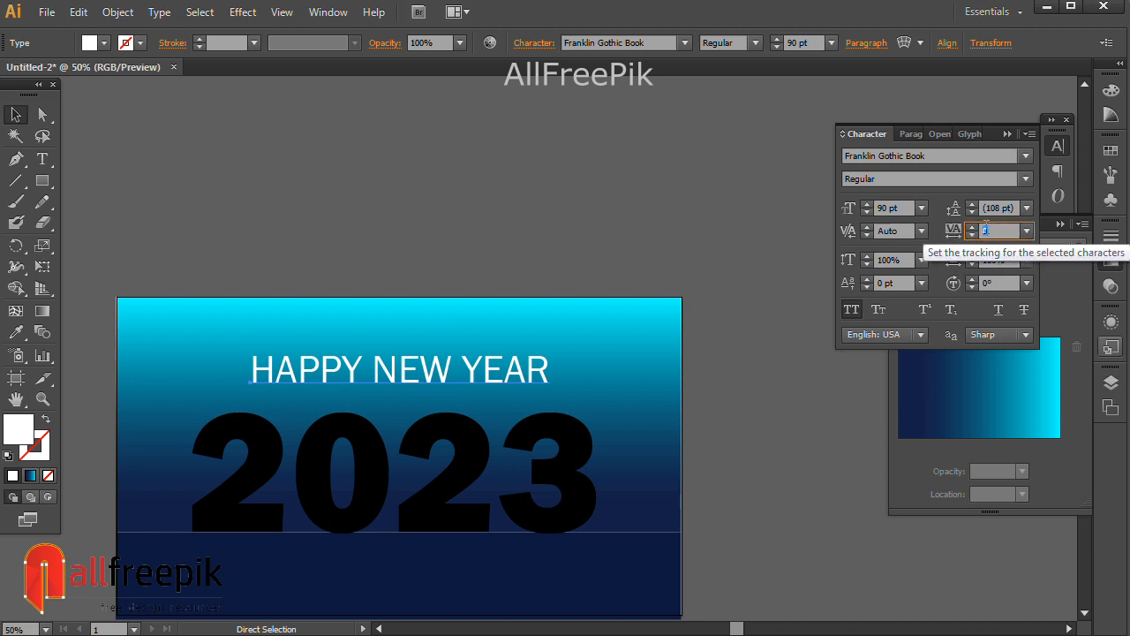
{"action": "key", "text": "Return"}
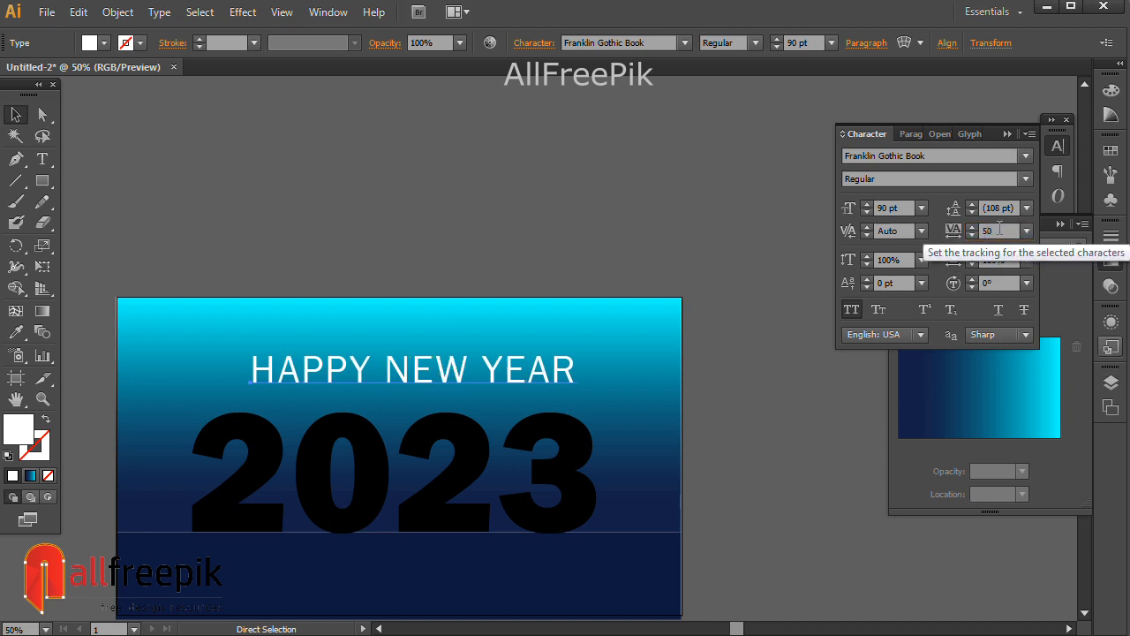
- Set the HAPPY NEW YEAR text's tracking to 100 and shift it left to recenter it over 2023
{"action": "left_click", "coordinate": [1008, 232]}
{"action": "type", "text": "10"}
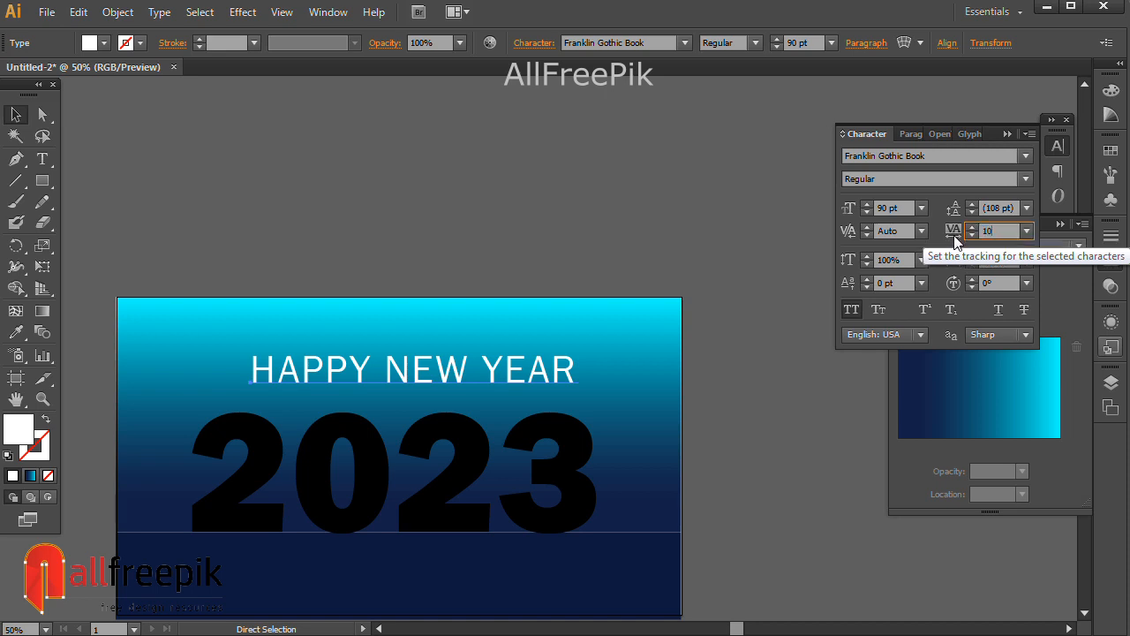
{"action": "type", "text": "0"}
{"action": "key", "text": "Return"}
{"action": "left_click_drag", "start_coordinate": [574, 370], "coordinate": [542, 371]}
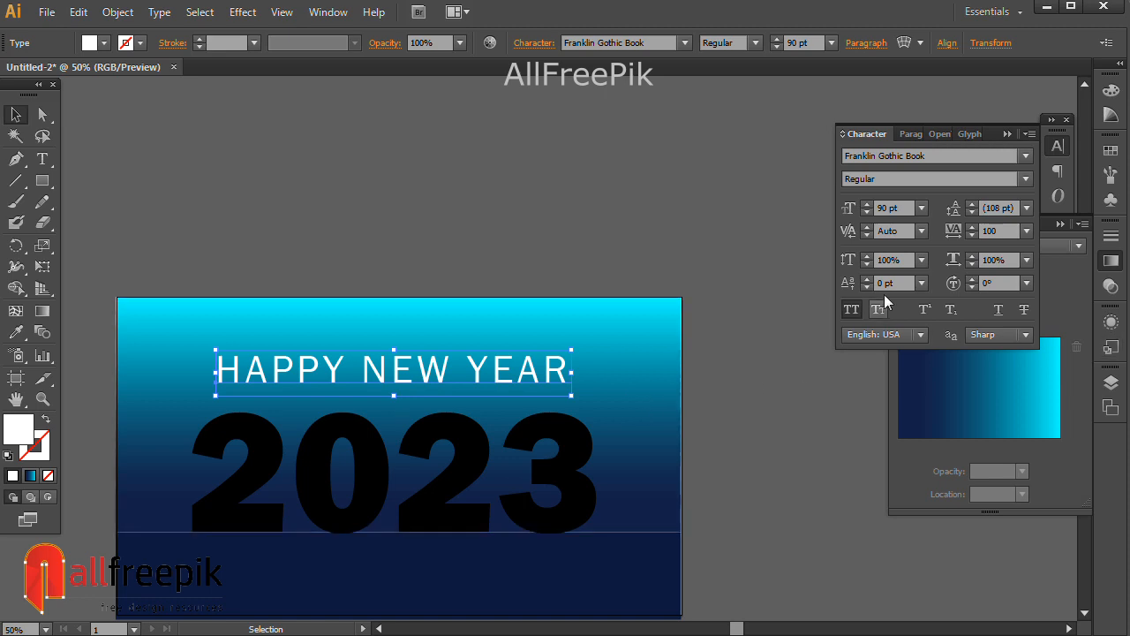
- Increase the HAPPY NEW YEAR text's tracking to 125 and nudge it slightly left over 2023
{"action": "left_click", "coordinate": [982, 230]}
{"action": "type", "text": "125"}
{"action": "key", "text": "Return"}
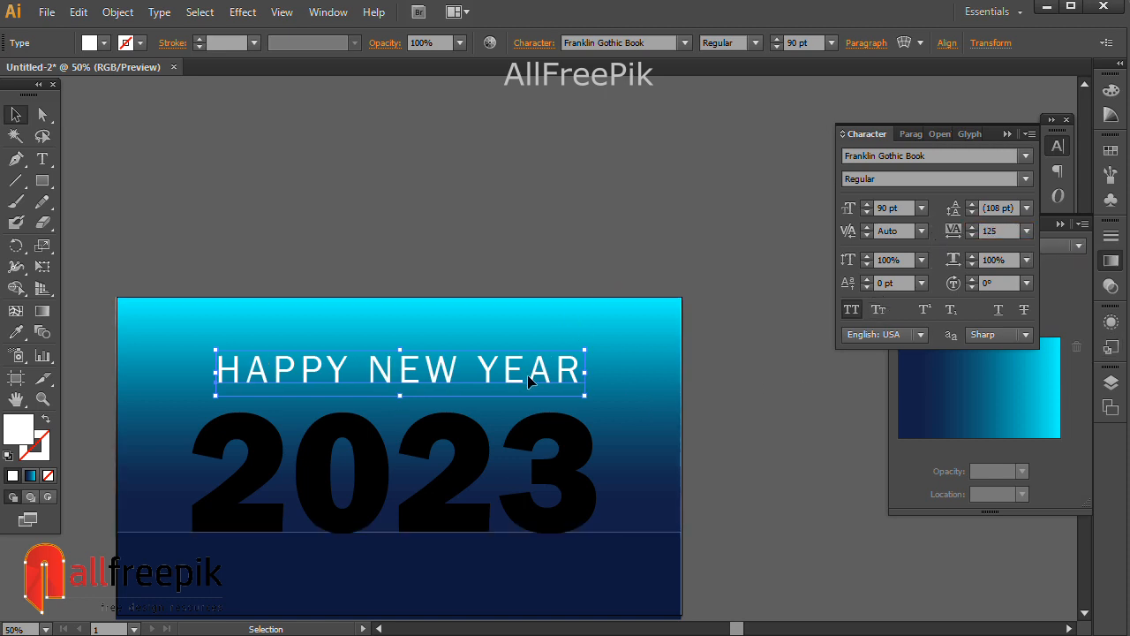
{"action": "left_click_drag", "start_coordinate": [525, 378], "coordinate": [519, 377]}
{"action": "left_click", "coordinate": [688, 216]}
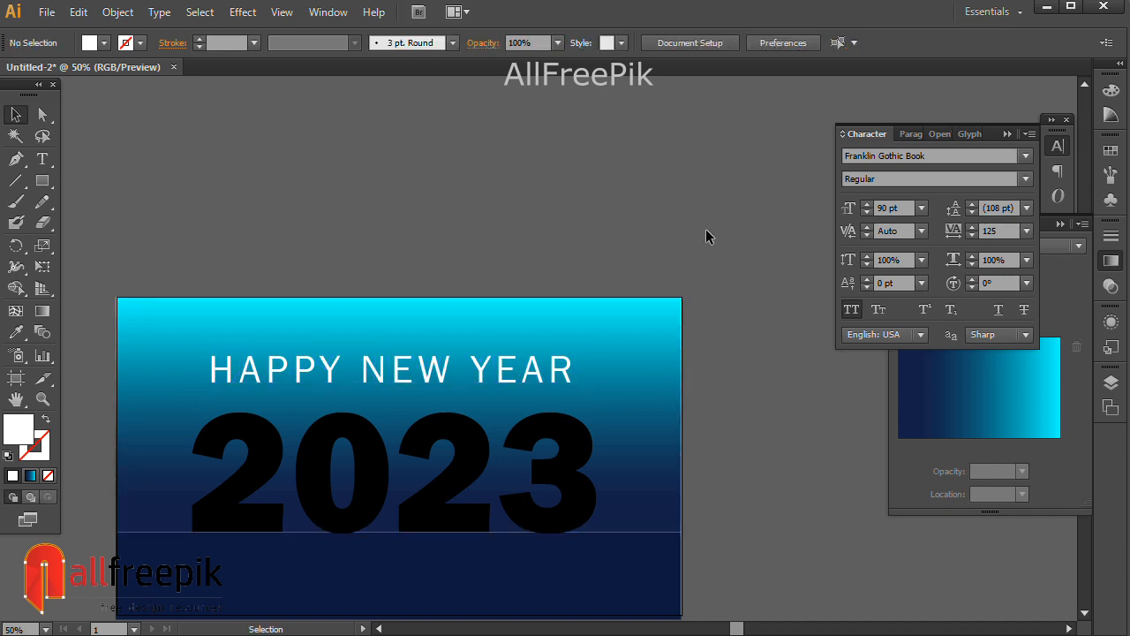
- Move the HAPPY NEW YEAR text slightly down toward 2023 and nudge it partway back up
{"action": "scroll", "coordinate": [715, 293], "scroll_direction": "down", "scroll_amount": 2}
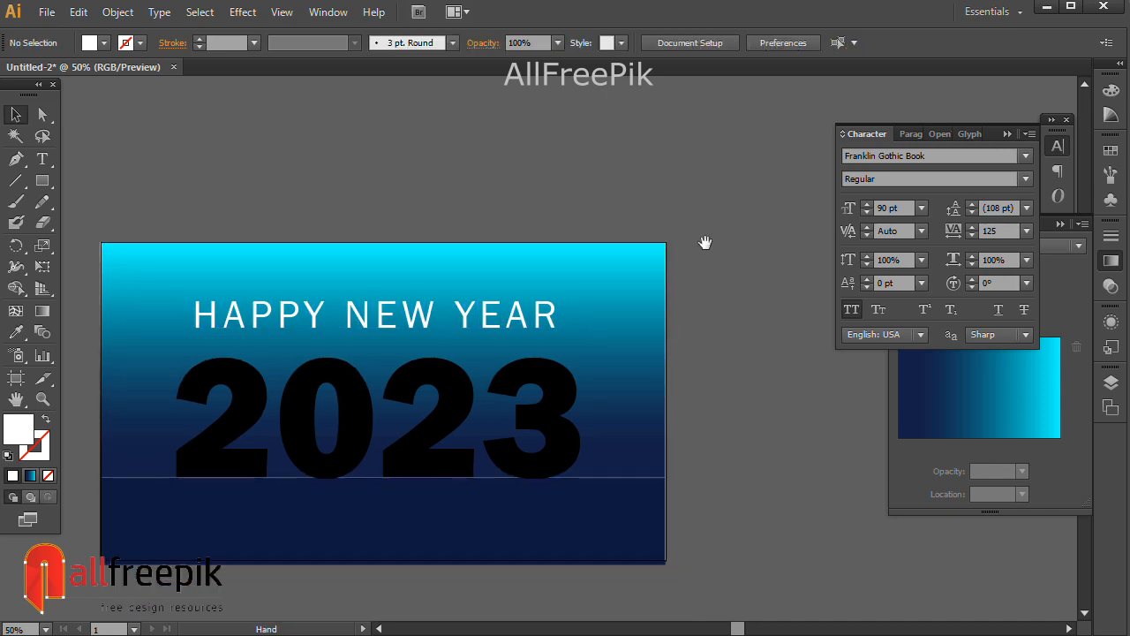
{"action": "left_click", "coordinate": [522, 397]}
{"action": "left_click", "coordinate": [534, 323]}
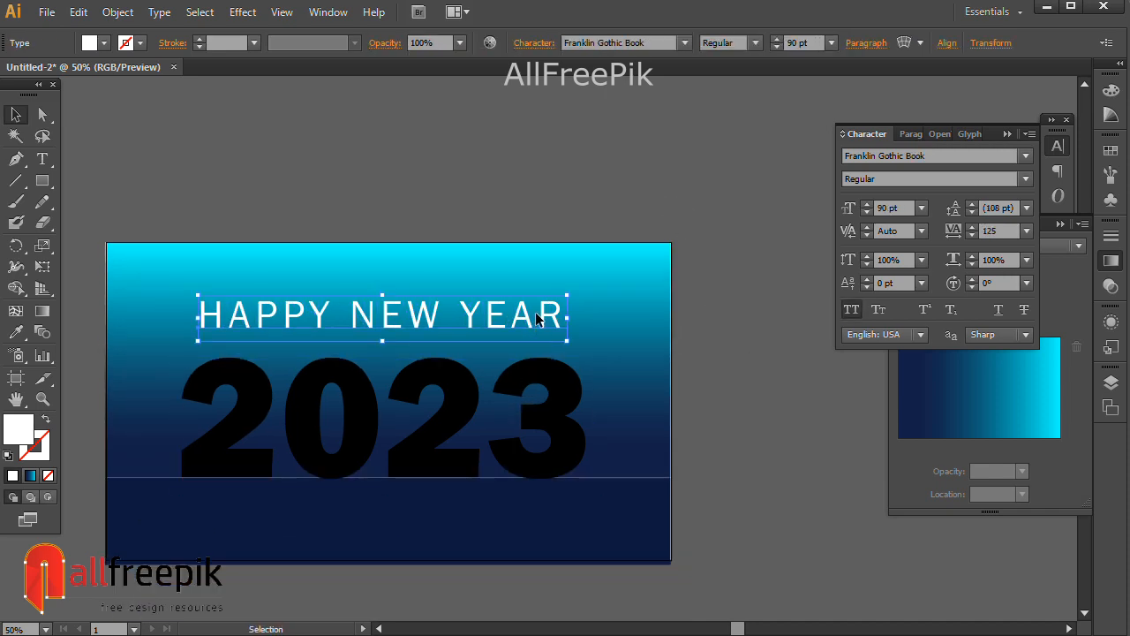
{"action": "left_click_drag", "start_coordinate": [537, 324], "coordinate": [537, 329]}
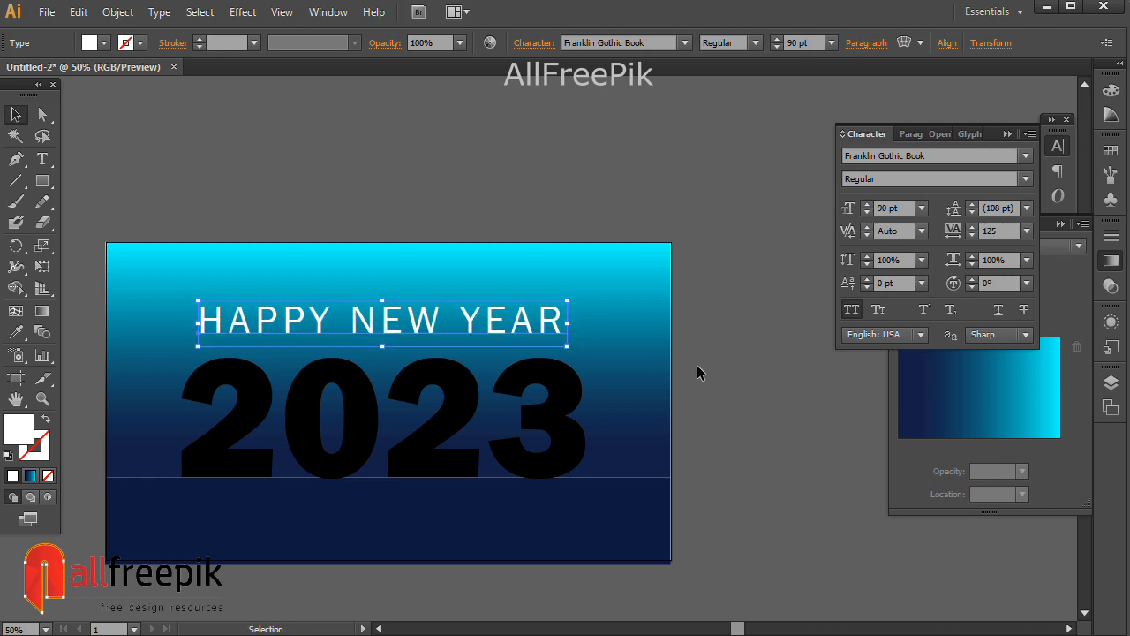
{"action": "key", "text": "Up"}
{"action": "key", "text": "Up"}
{"action": "key", "text": "Up"}
{"action": "key", "text": "Up"}
{"action": "key", "text": "Up"}
{"action": "key", "text": "Up"}
{"action": "key", "text": "Up"}
{"action": "key", "text": "Up"}
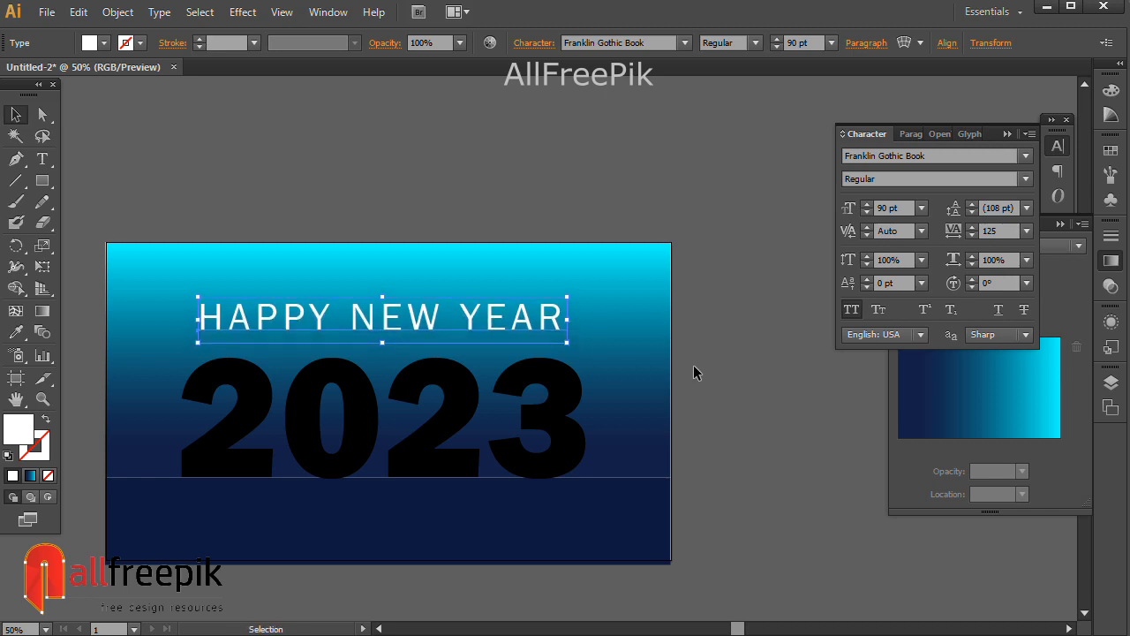
- Place a duplicate of the black 2023 text above the artboard
{"action": "left_click", "coordinate": [724, 407]}
{"action": "left_click", "coordinate": [560, 404]}
{"action": "right_click", "coordinate": [565, 408]}
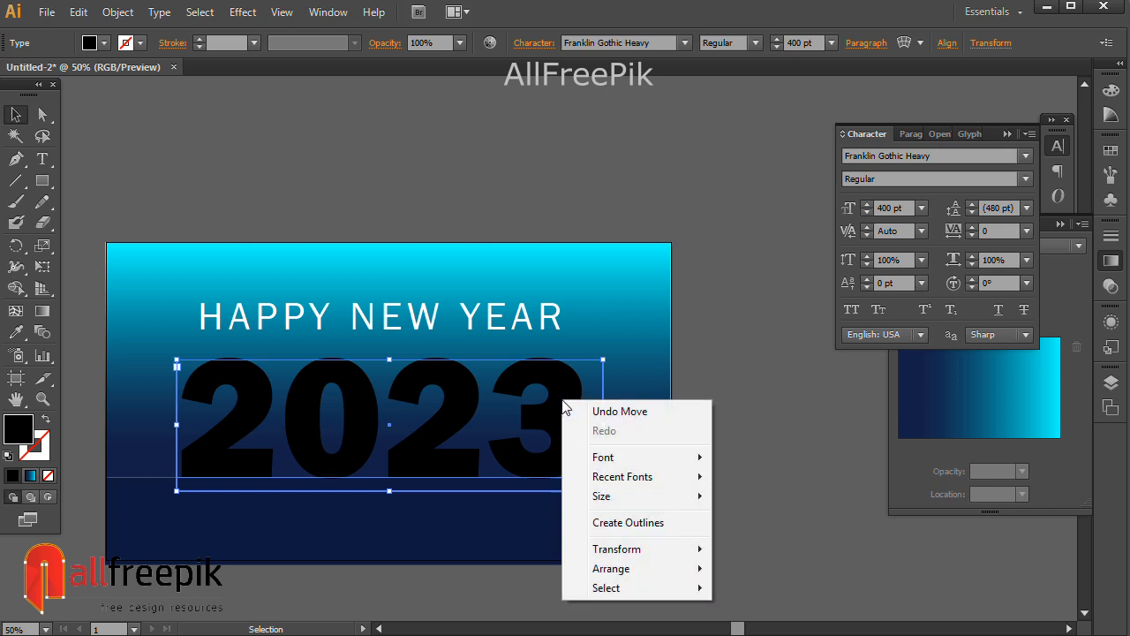
{"action": "left_click", "coordinate": [641, 256]}
{"action": "left_click_drag", "start_coordinate": [561, 428], "coordinate": [578, 176]}
- Convert the 2023 text on the artboard to outlines
{"action": "left_click", "coordinate": [535, 383]}
{"action": "right_click", "coordinate": [534, 385]}
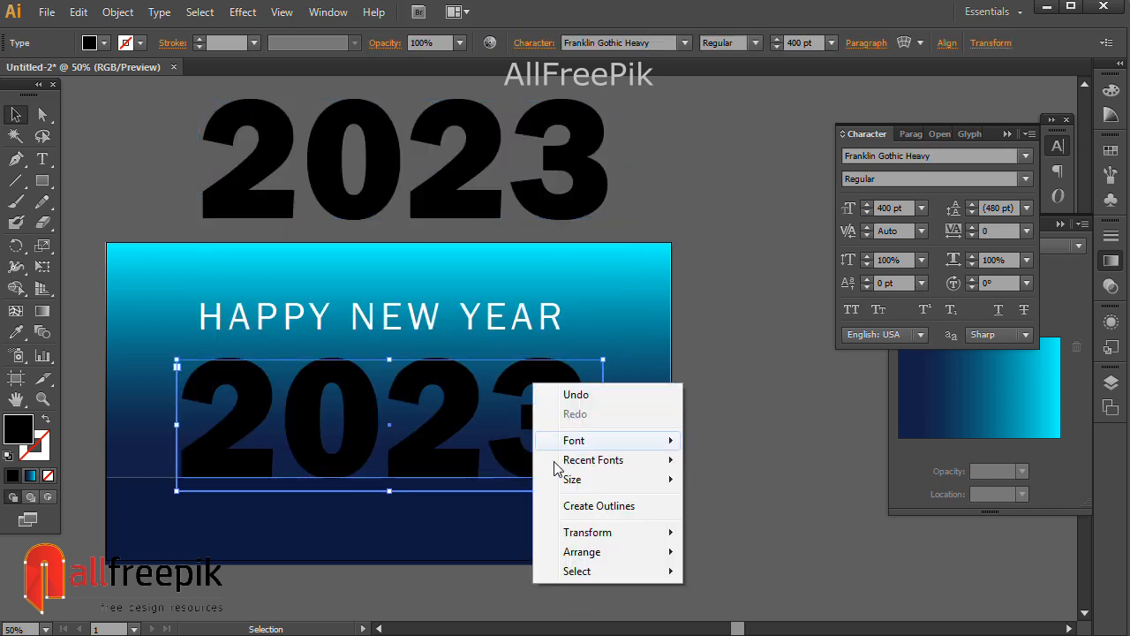
{"action": "left_click", "coordinate": [583, 506]}
{"action": "left_click", "coordinate": [733, 481]}
{"action": "left_click_drag", "start_coordinate": [733, 480], "coordinate": [721, 471]}
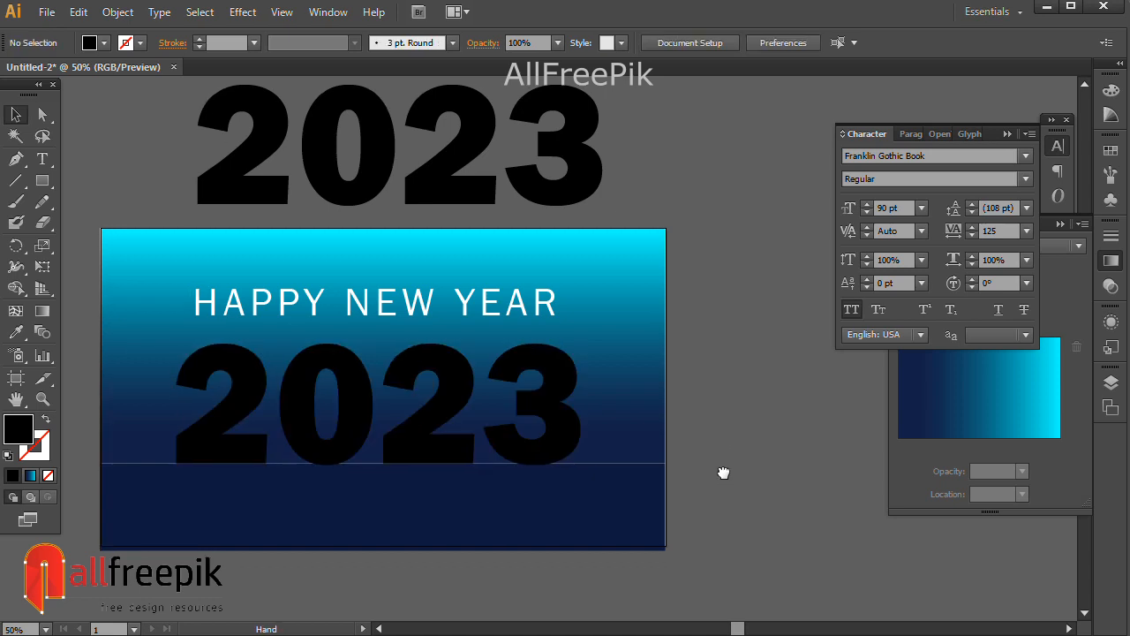
- Adjust the dark floor strip's upper edge so it lines up with the flat base of the 2023 digits
{"action": "left_click", "coordinate": [642, 506]}
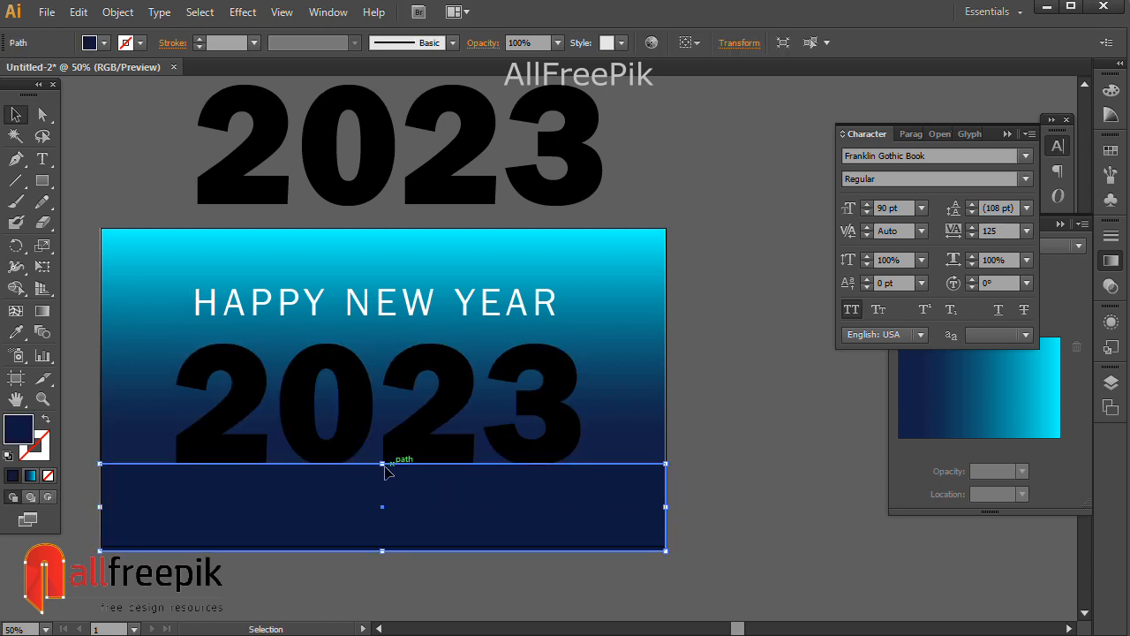
{"action": "left_click_drag", "start_coordinate": [382, 462], "coordinate": [393, 459]}
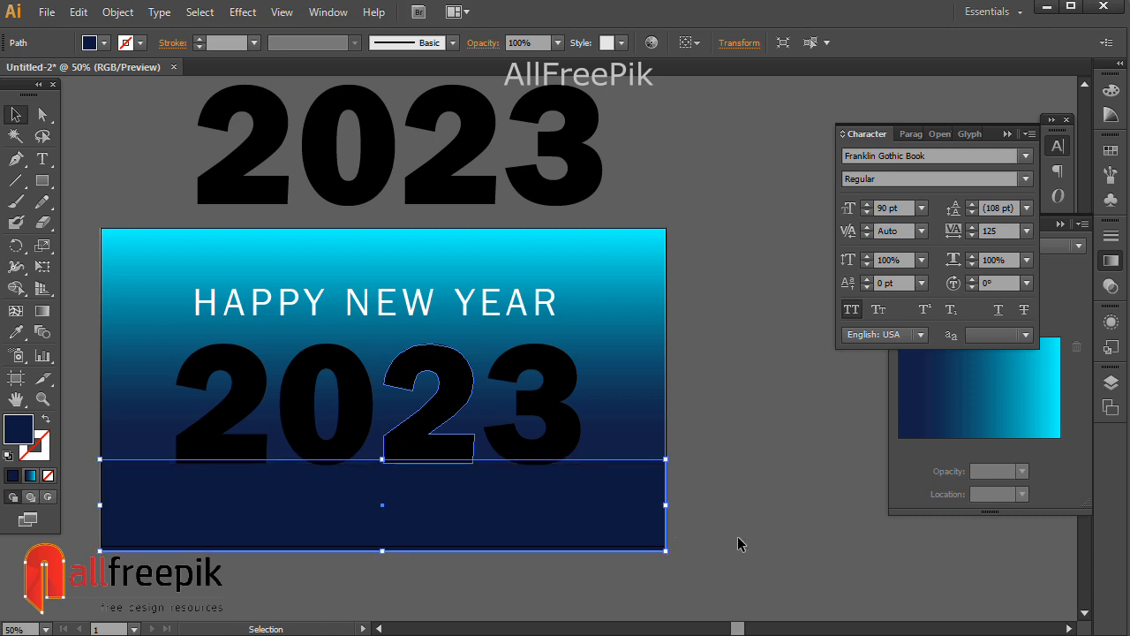
{"action": "left_click", "coordinate": [750, 530]}
{"action": "left_click", "coordinate": [495, 436]}
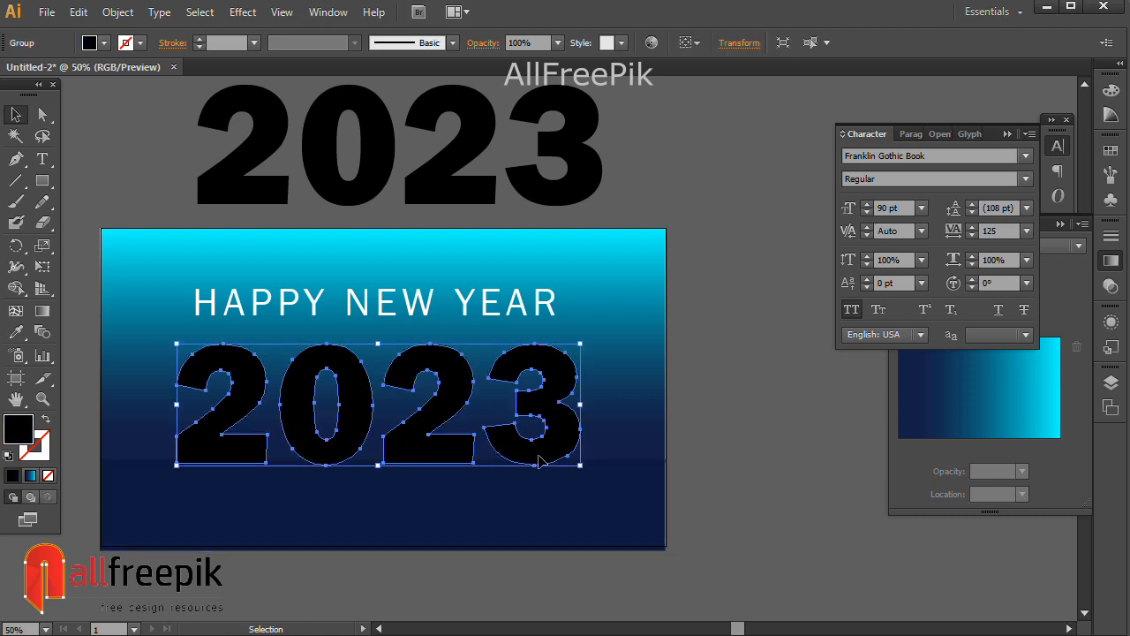
{"action": "left_click", "coordinate": [576, 488]}
{"action": "left_click", "coordinate": [412, 478], "text": "ctrl"}
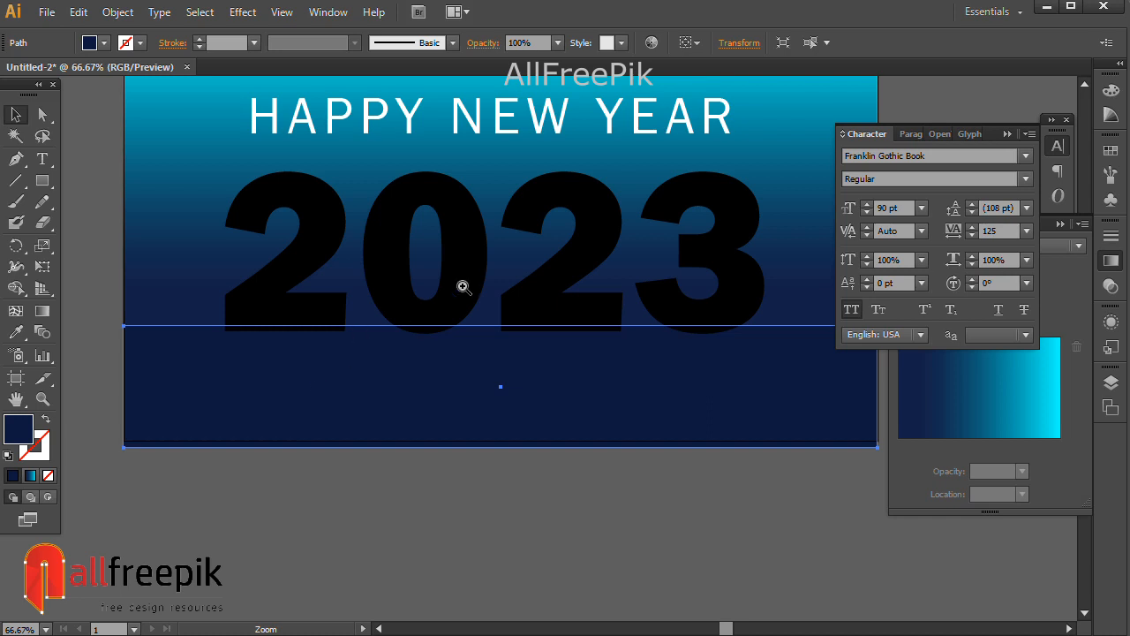
{"action": "left_click", "coordinate": [464, 286], "text": "ctrl"}
{"action": "left_click_drag", "start_coordinate": [597, 409], "coordinate": [609, 415]}
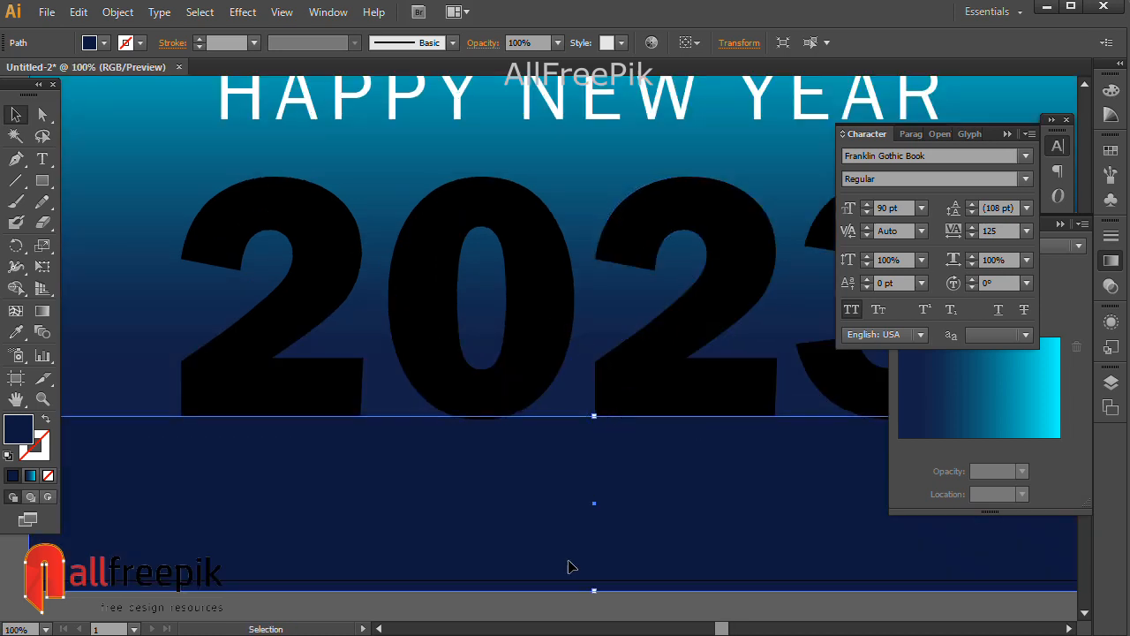
{"action": "left_click", "coordinate": [592, 600]}
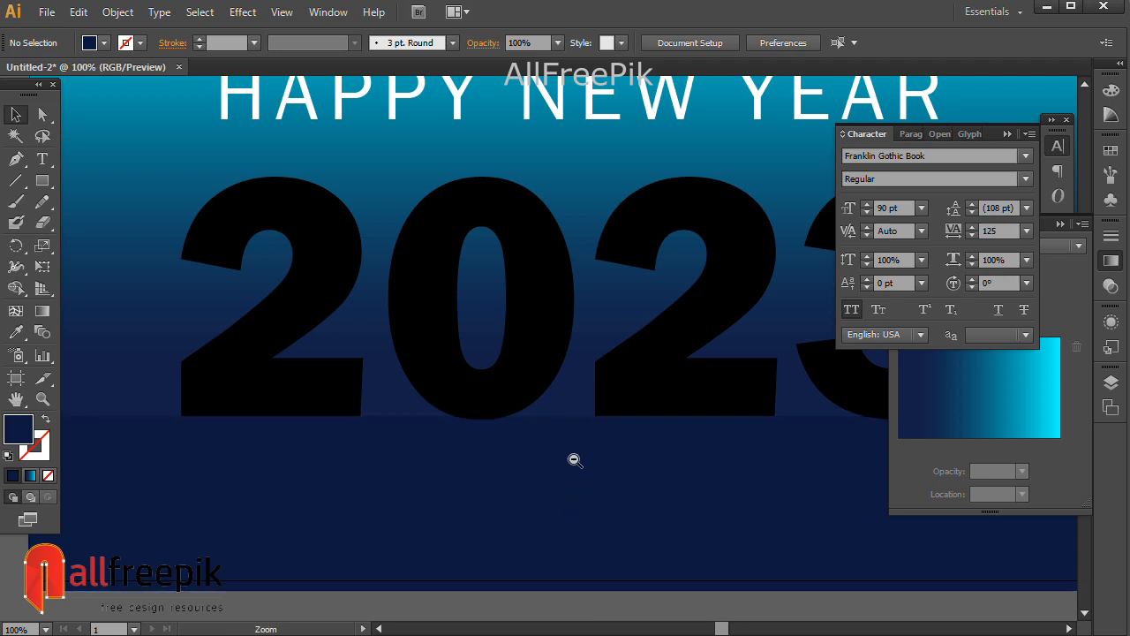
- Fill the outlined 2023 on the artboard with the linear navy-to-cyan gradient
{"action": "left_click", "coordinate": [574, 460], "text": "ctrl+alt"}
{"action": "left_click", "coordinate": [574, 460], "text": "ctrl+alt"}
{"action": "left_click_drag", "start_coordinate": [557, 273], "coordinate": [474, 436]}
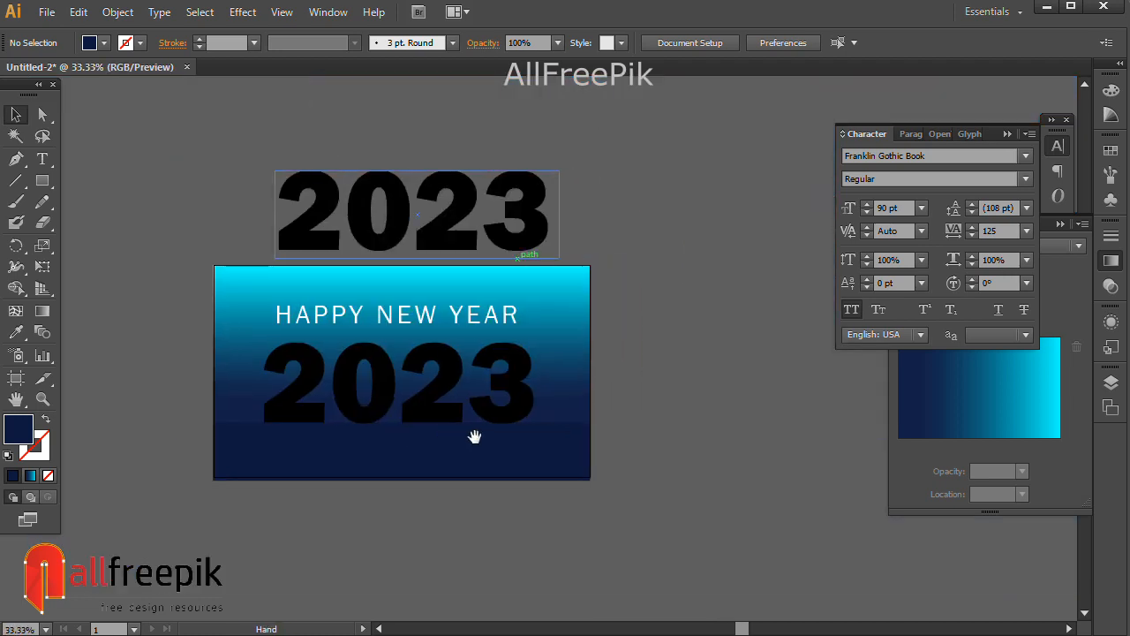
{"action": "left_click", "coordinate": [429, 345], "text": "ctrl"}
{"action": "left_click_drag", "start_coordinate": [592, 427], "coordinate": [517, 426]}
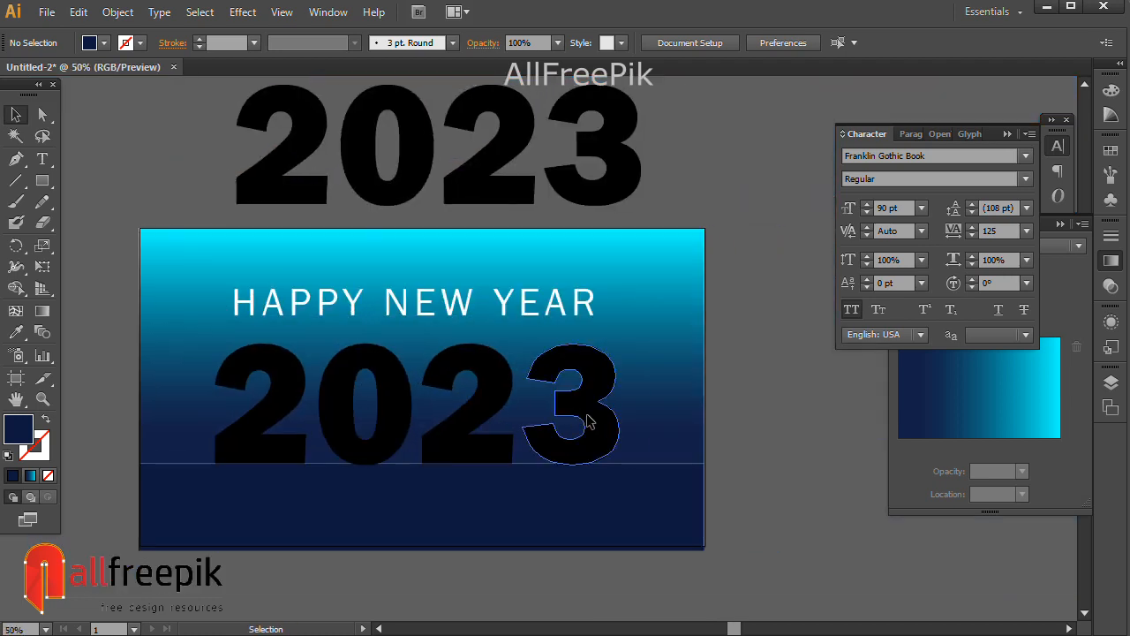
{"action": "left_click", "coordinate": [589, 417]}
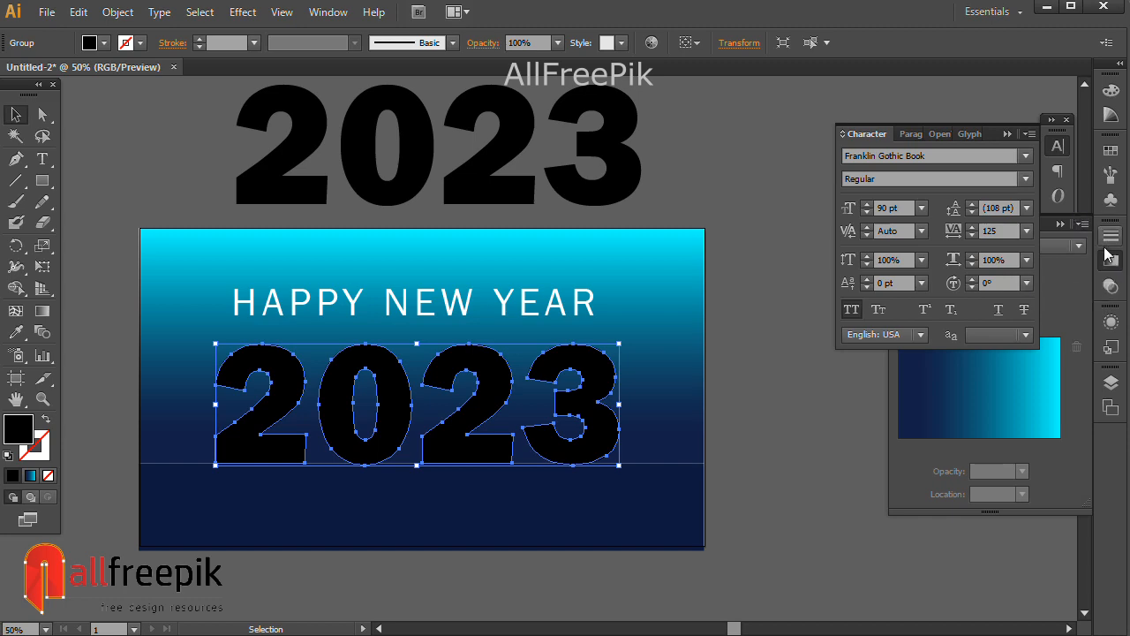
{"action": "left_click", "coordinate": [1024, 411]}
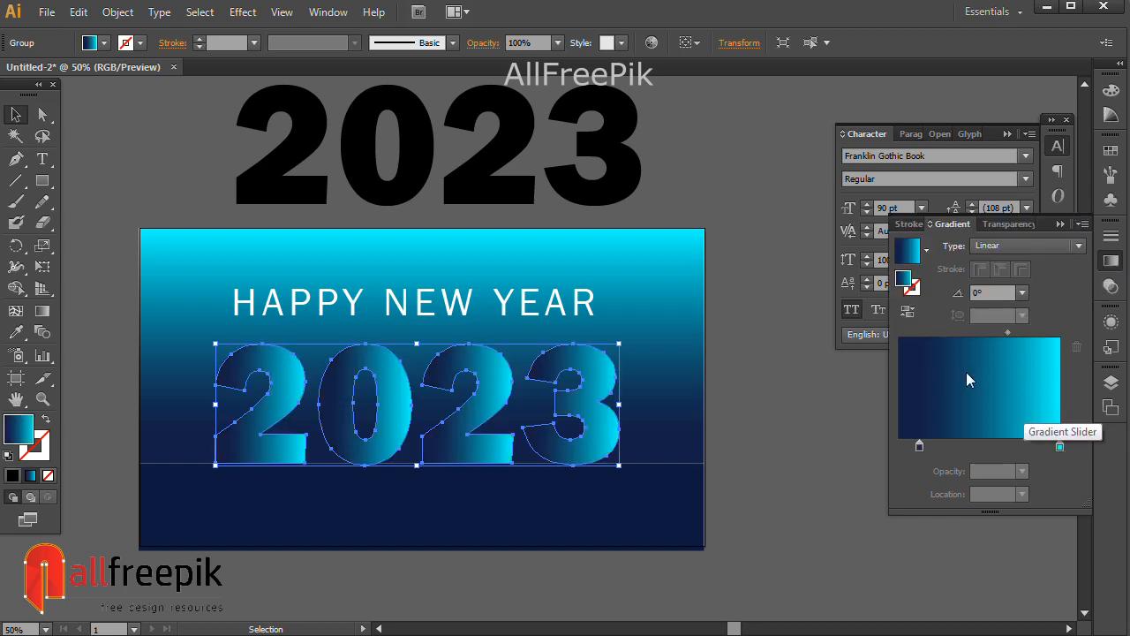
- Open the Metal swatch library for recoloring the 2023 gradient
{"action": "left_click", "coordinate": [322, 13]}
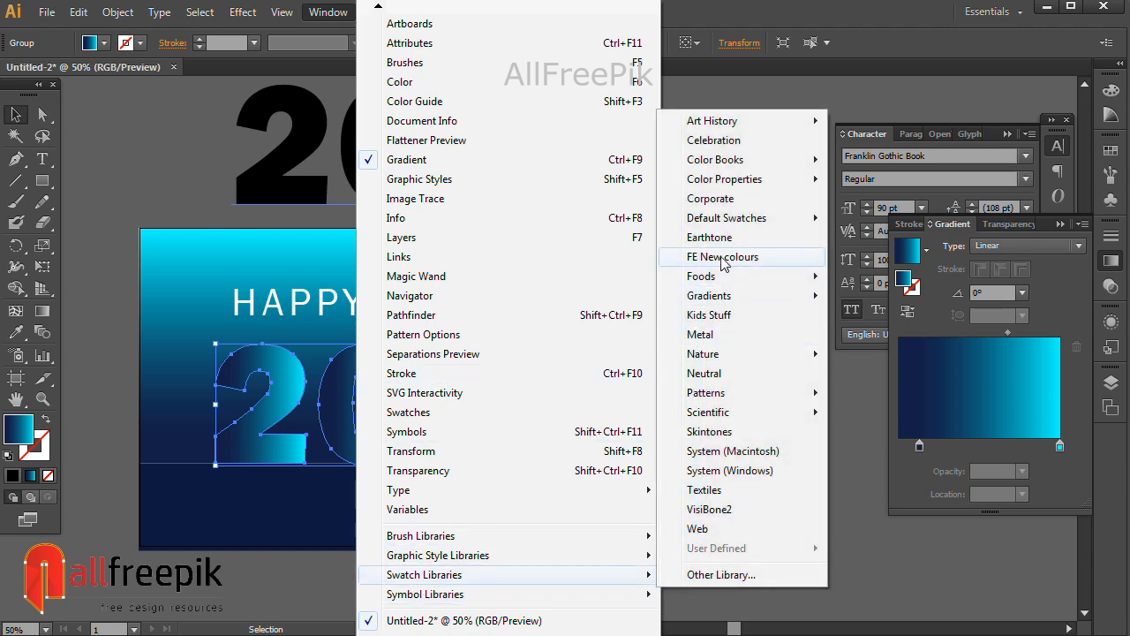
{"action": "mouse_move", "coordinate": [532, 603]}
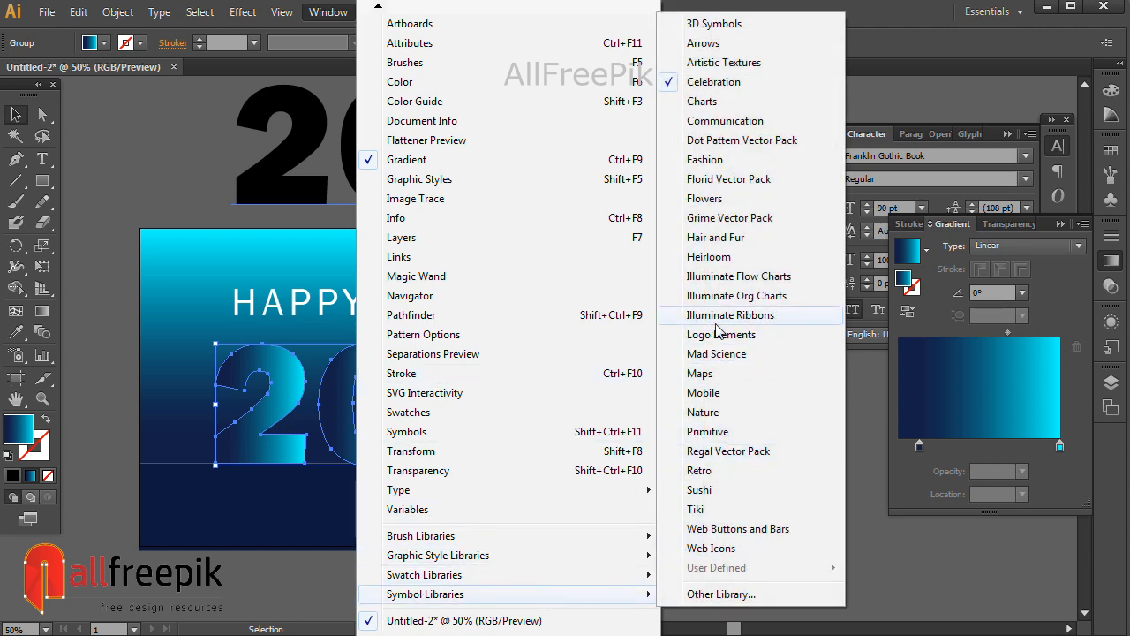
{"action": "mouse_move", "coordinate": [531, 574]}
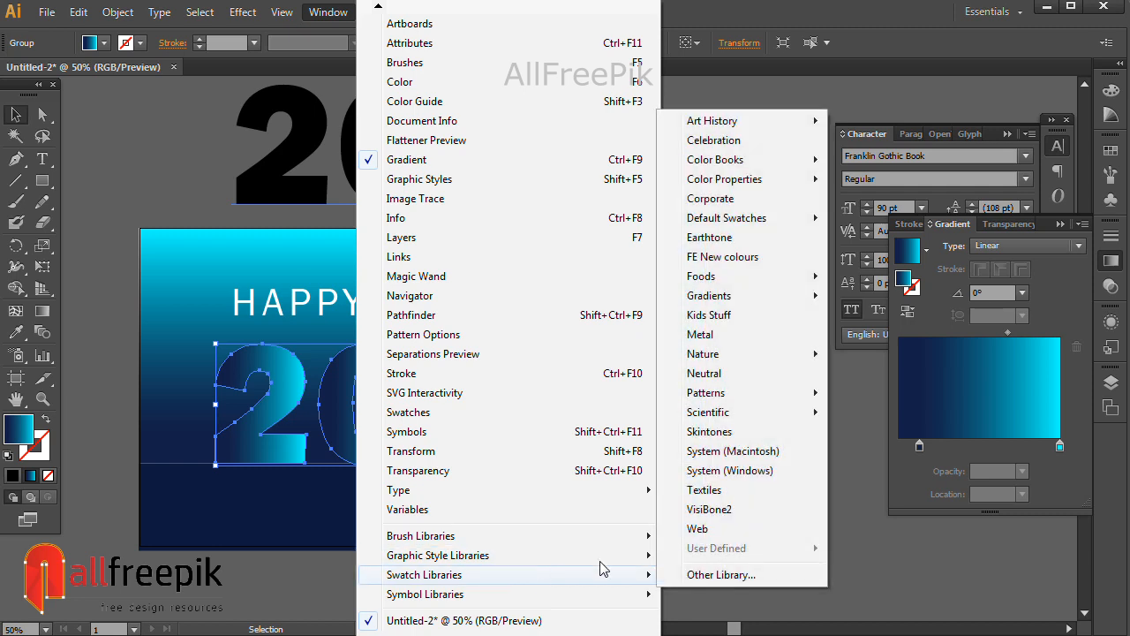
{"action": "left_click", "coordinate": [725, 335]}
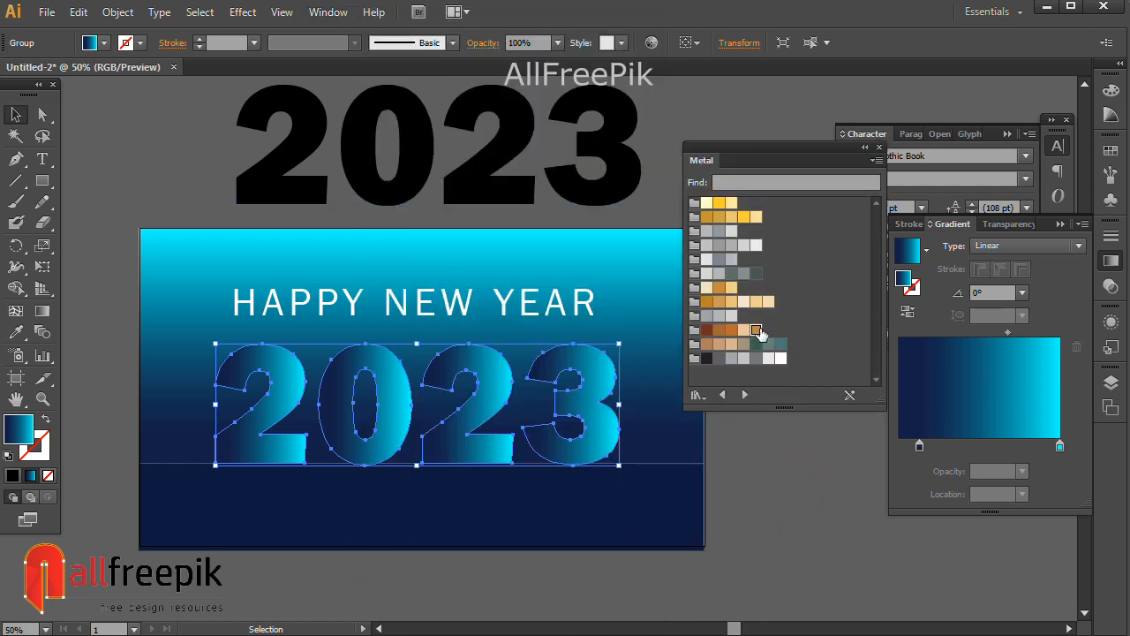
- Recolor the 2023 gradient's navy stop dark brown and add a light peach stop at 20.43% and a yellow stop at 30.65%
{"action": "left_click", "coordinate": [920, 446]}
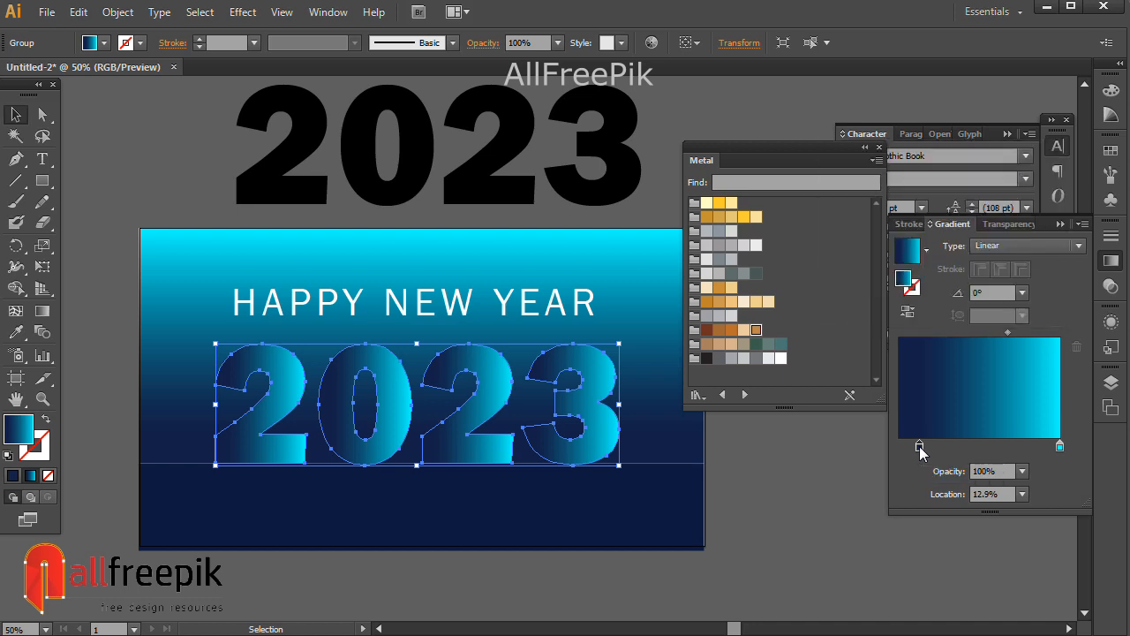
{"action": "left_click_drag", "start_coordinate": [708, 332], "coordinate": [920, 446]}
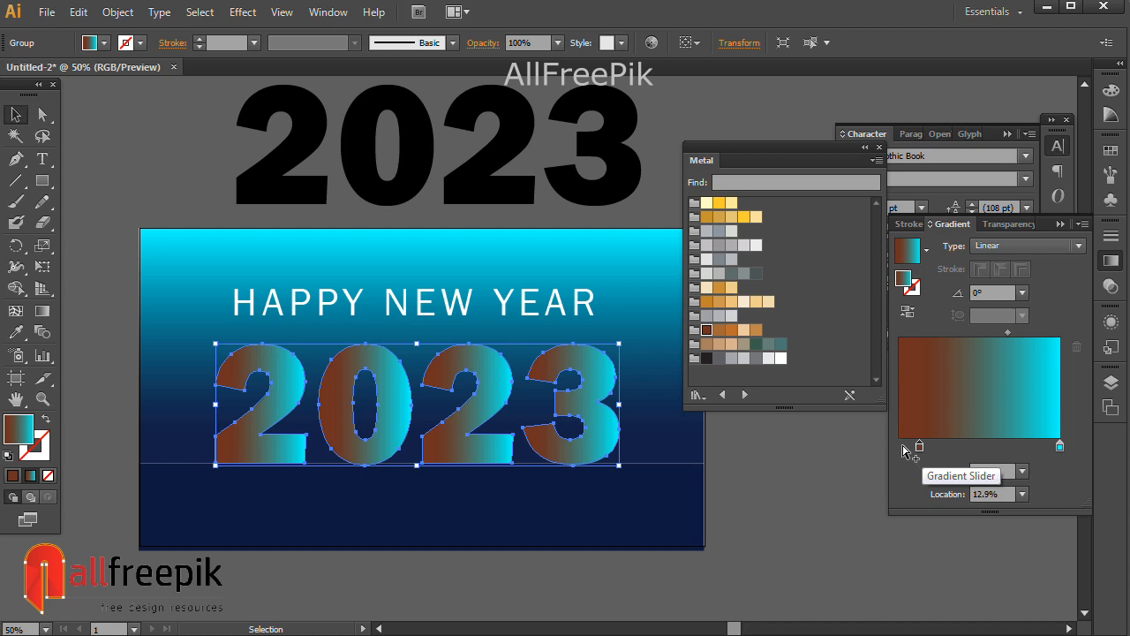
{"action": "left_click_drag", "start_coordinate": [743, 329], "coordinate": [931, 450]}
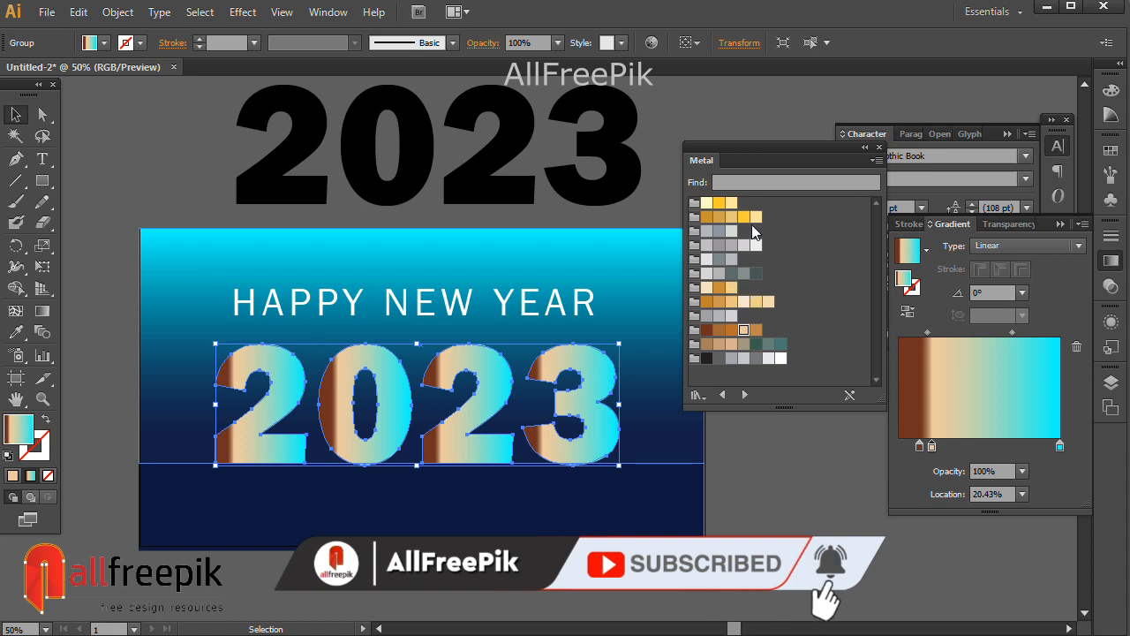
{"action": "left_click_drag", "start_coordinate": [743, 219], "coordinate": [949, 447]}
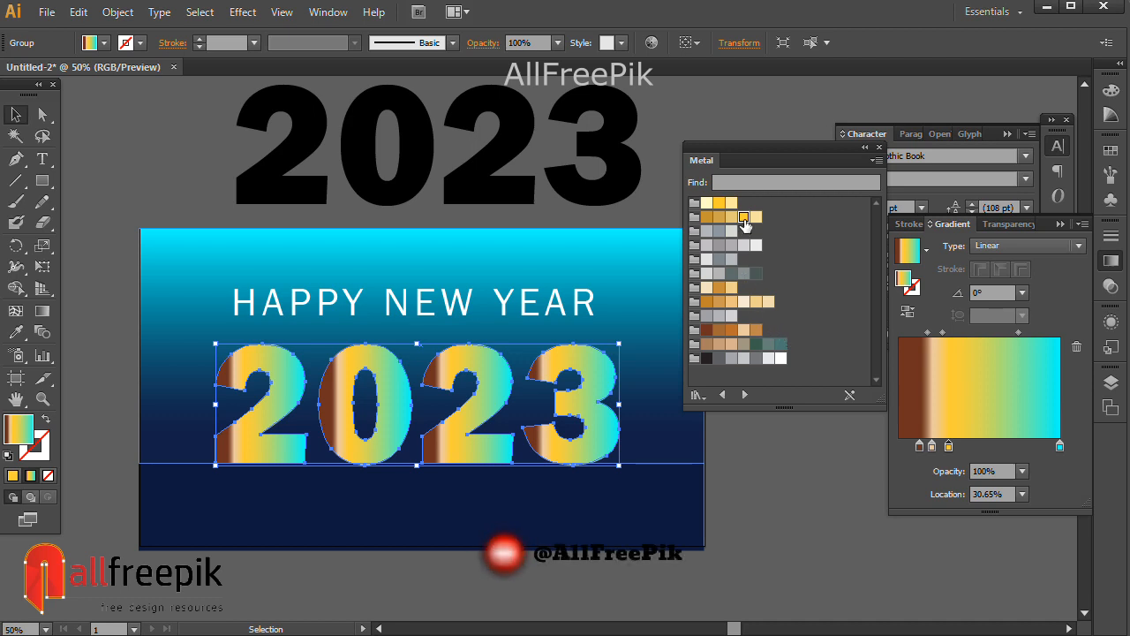
- Add a golden-brown stop at 65.05% and a cream stop at 58.06%, and replace the cyan stop with dark brown at 78.49%
{"action": "left_click_drag", "start_coordinate": [709, 305], "coordinate": [1003, 445]}
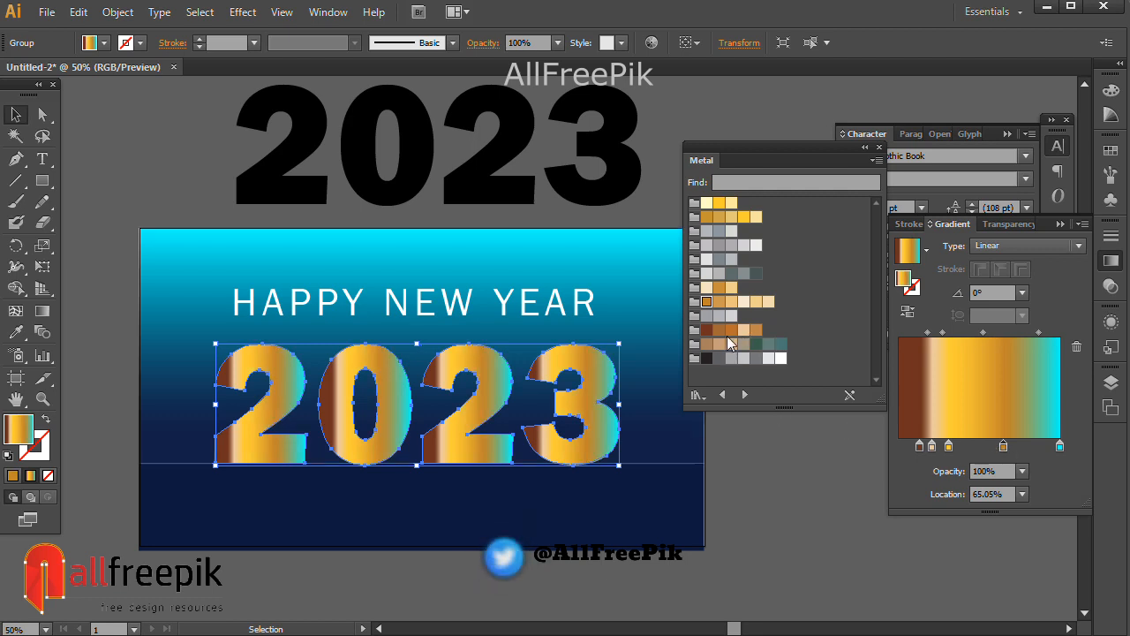
{"action": "mouse_move", "coordinate": [706, 330]}
{"action": "left_mouse_down"}
{"action": "mouse_move", "coordinate": [1038, 436]}
{"action": "mouse_move", "coordinate": [1024, 445]}
{"action": "mouse_move", "coordinate": [1073, 481]}
{"action": "left_mouse_up"}
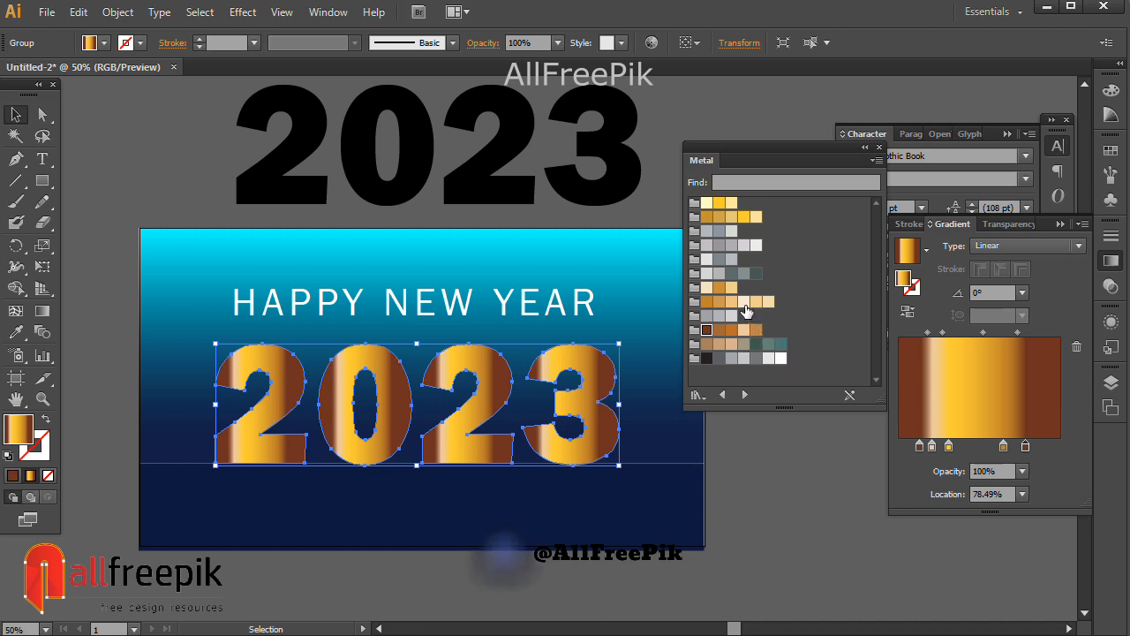
{"action": "left_click_drag", "start_coordinate": [739, 299], "coordinate": [993, 448]}
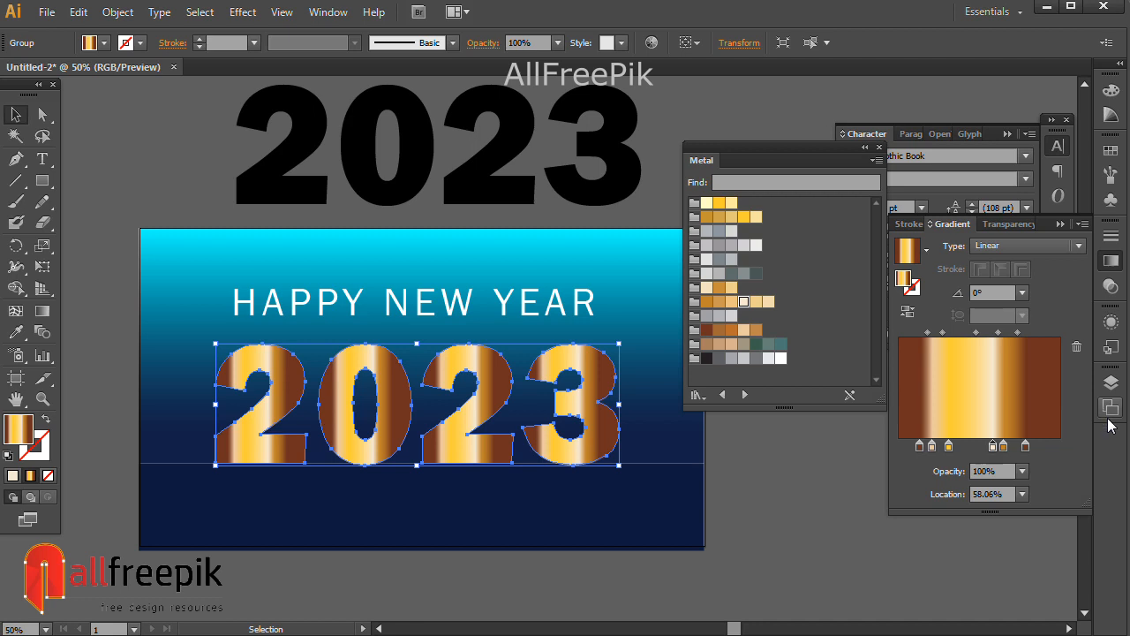
- Set the 2023 gradient angle to 90° and move the dark brown stops to 5.38% and 95.16%, golden brown to 68.28% and peach to 15.59%
{"action": "left_click", "coordinate": [991, 294]}
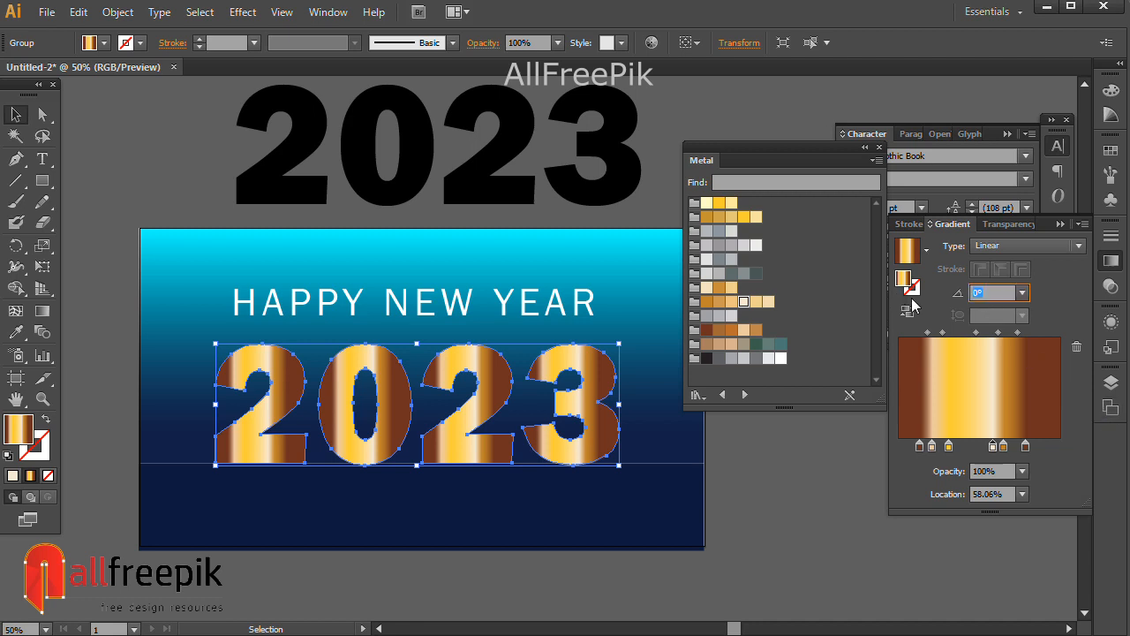
{"action": "key", "text": "Return"}
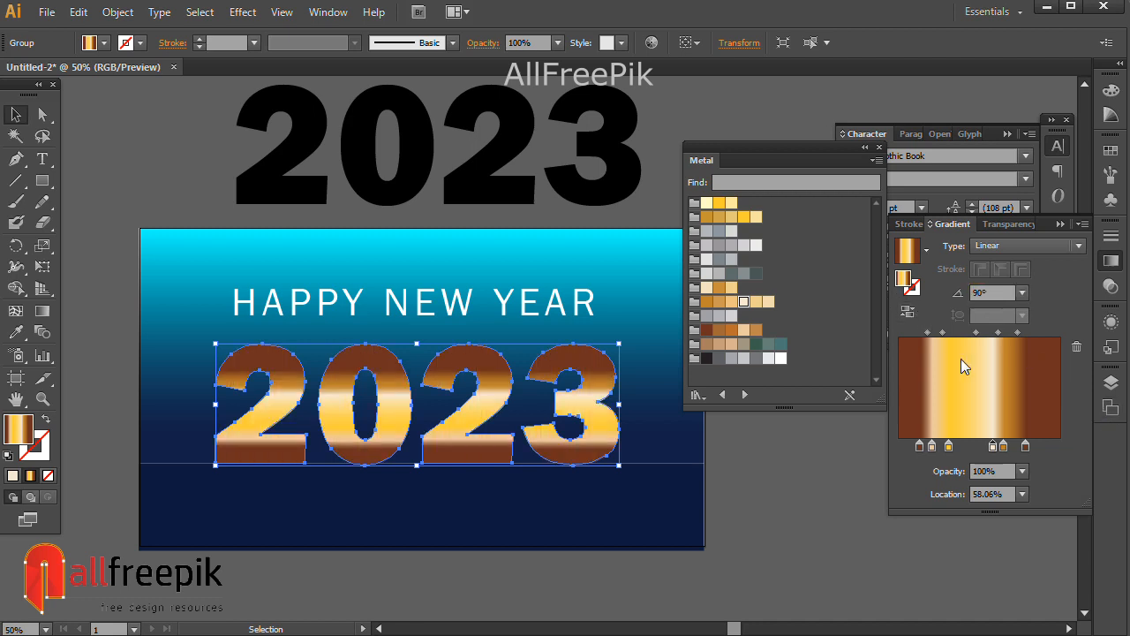
{"action": "left_click_drag", "start_coordinate": [1028, 446], "coordinate": [1044, 451]}
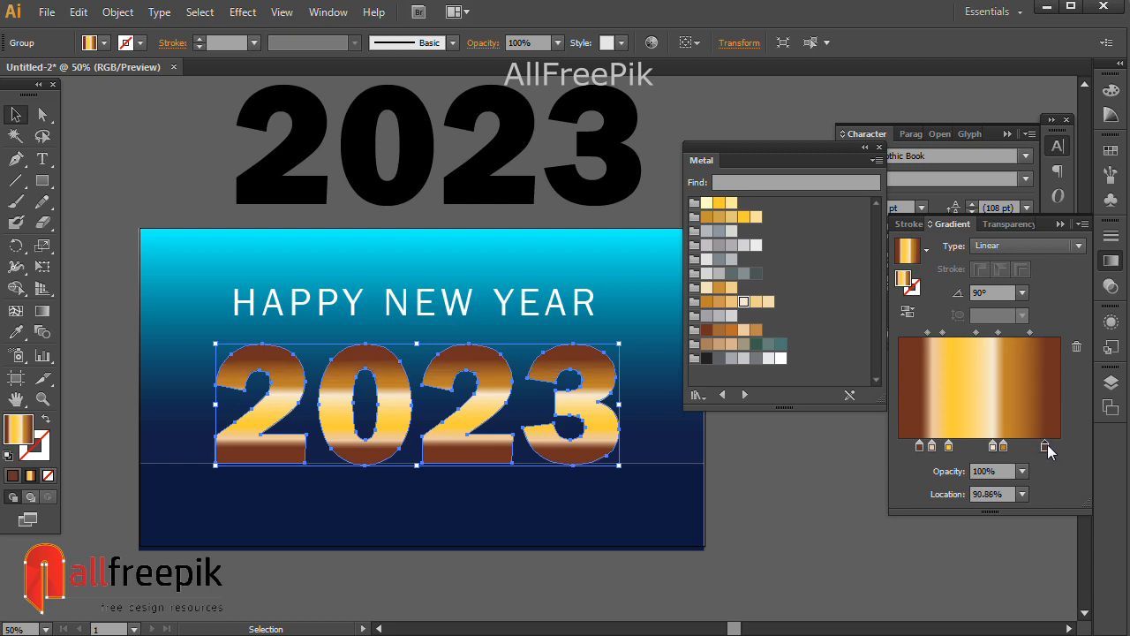
{"action": "left_click_drag", "start_coordinate": [1006, 447], "coordinate": [1011, 448]}
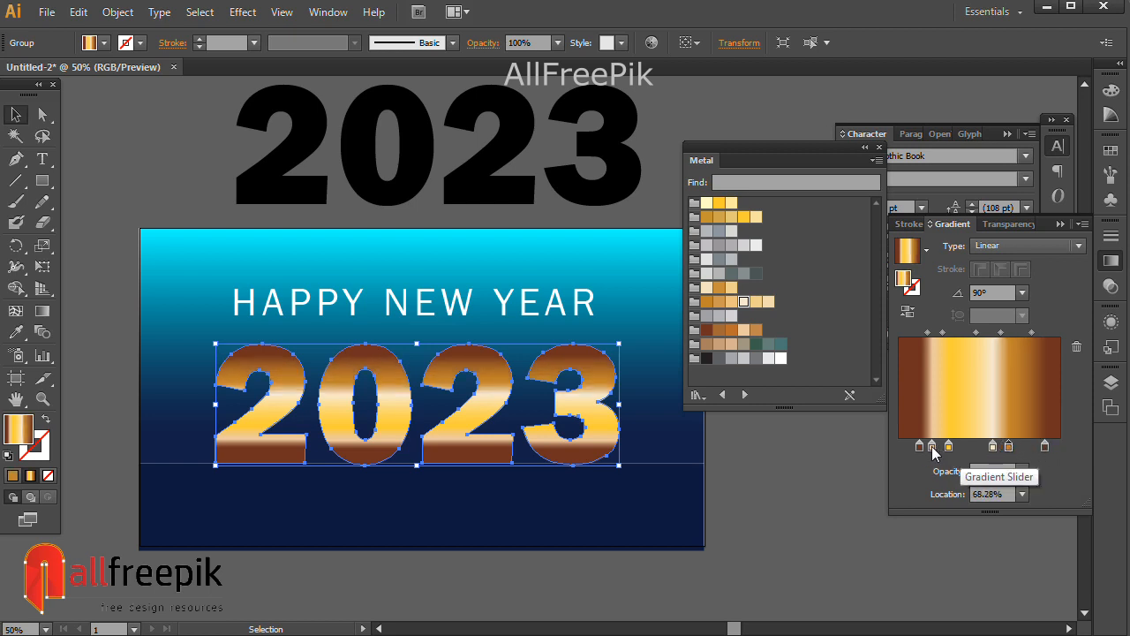
{"action": "left_click_drag", "start_coordinate": [924, 450], "coordinate": [907, 448]}
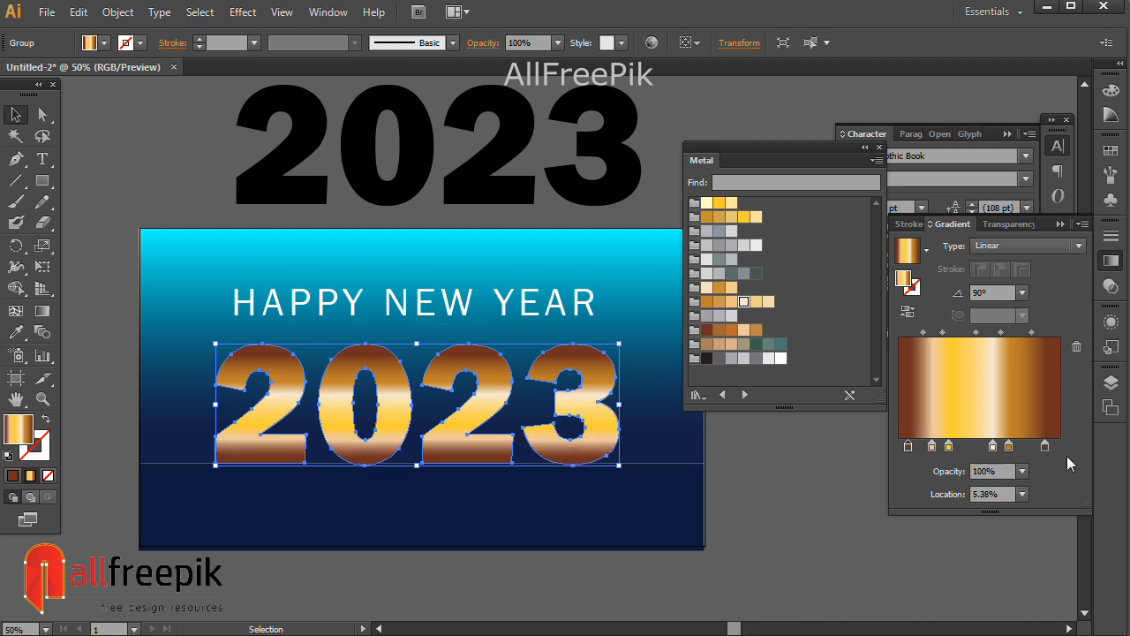
{"action": "left_click_drag", "start_coordinate": [1046, 449], "coordinate": [1052, 451]}
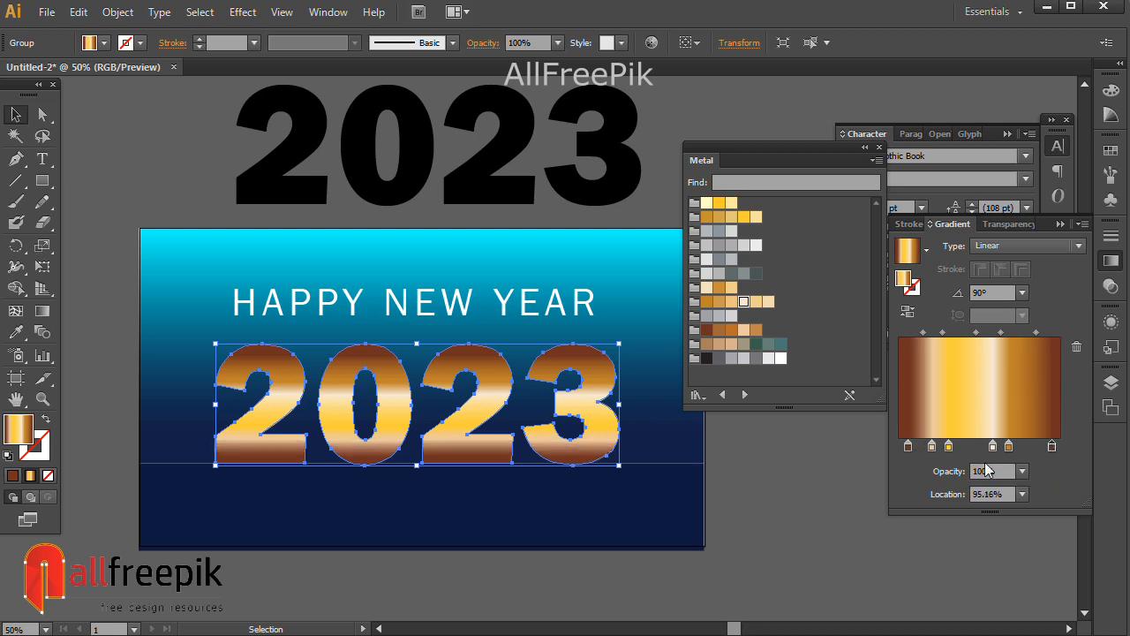
{"action": "left_click_drag", "start_coordinate": [910, 450], "coordinate": [925, 445]}
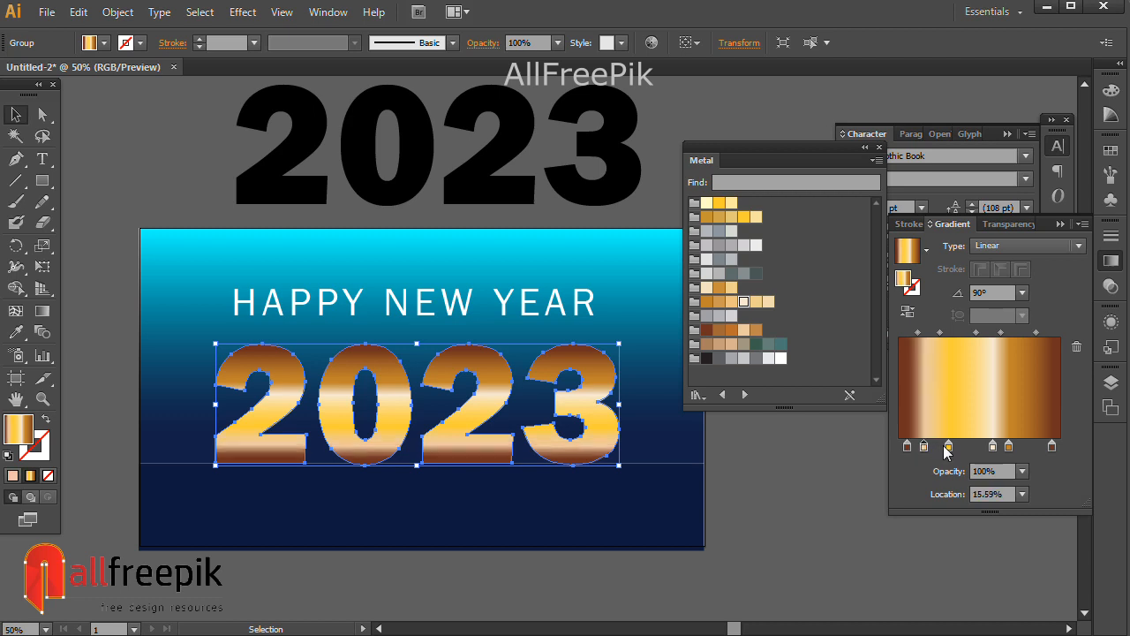
- Move the golden-brown gradient stop of 2023 to 84.41% and outline the digits with a 13 pt light-brown Metal swatch stroke
{"action": "left_click_drag", "start_coordinate": [1008, 448], "coordinate": [1034, 449]}
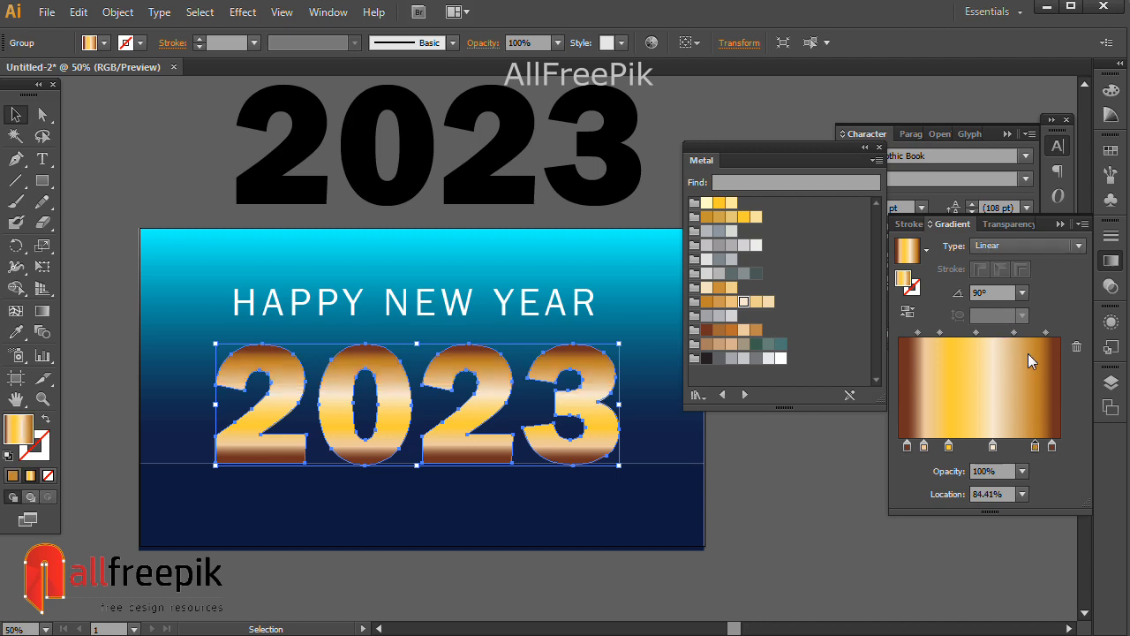
{"action": "left_click", "coordinate": [47, 442]}
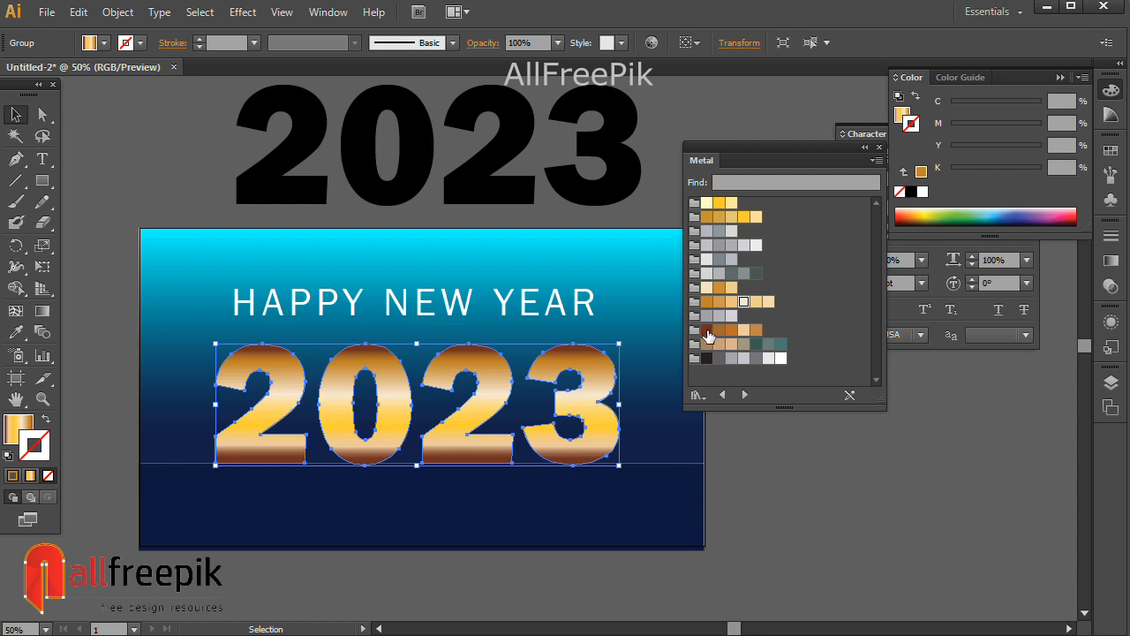
{"action": "left_click", "coordinate": [707, 331]}
{"action": "left_click", "coordinate": [201, 40]}
{"action": "left_click", "coordinate": [200, 40]}
{"action": "left_click", "coordinate": [200, 40]}
{"action": "left_click", "coordinate": [200, 40]}
{"action": "left_click", "coordinate": [200, 40]}
{"action": "left_click", "coordinate": [200, 40]}
{"action": "left_click", "coordinate": [200, 39]}
{"action": "left_click", "coordinate": [200, 40]}
{"action": "left_click", "coordinate": [201, 40]}
{"action": "left_click", "coordinate": [200, 40]}
{"action": "left_click", "coordinate": [201, 40]}
{"action": "left_click", "coordinate": [201, 40]}
{"action": "left_click", "coordinate": [797, 506]}
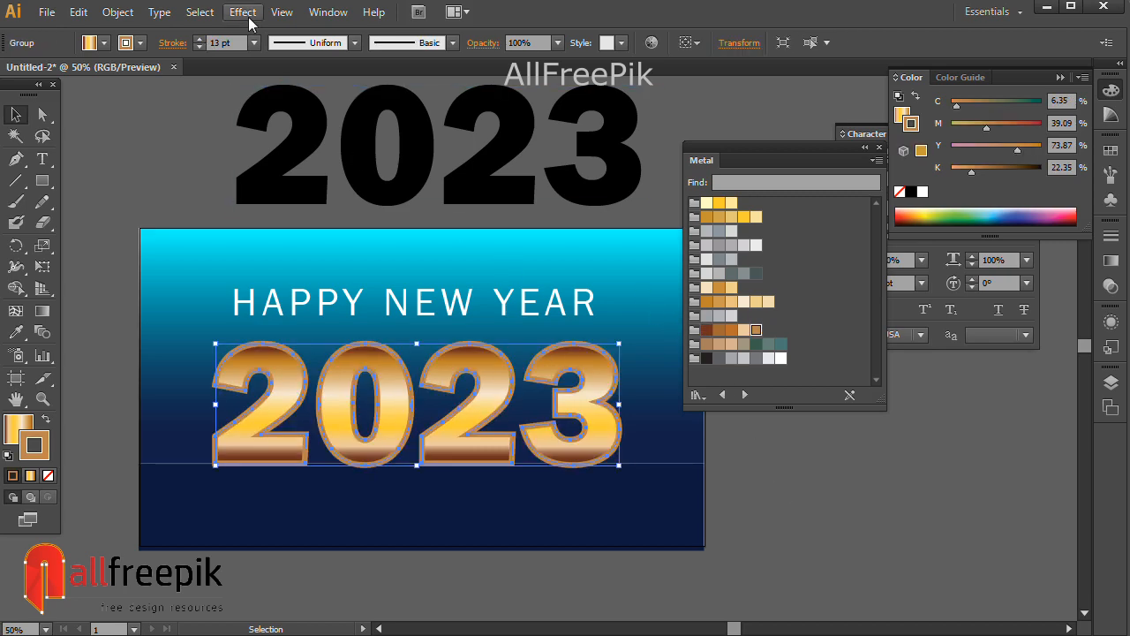
- Add a black Multiply drop shadow to 2023 with 75% opacity, 7 px X and Y offsets and 5 px blur
{"action": "left_click", "coordinate": [248, 18]}
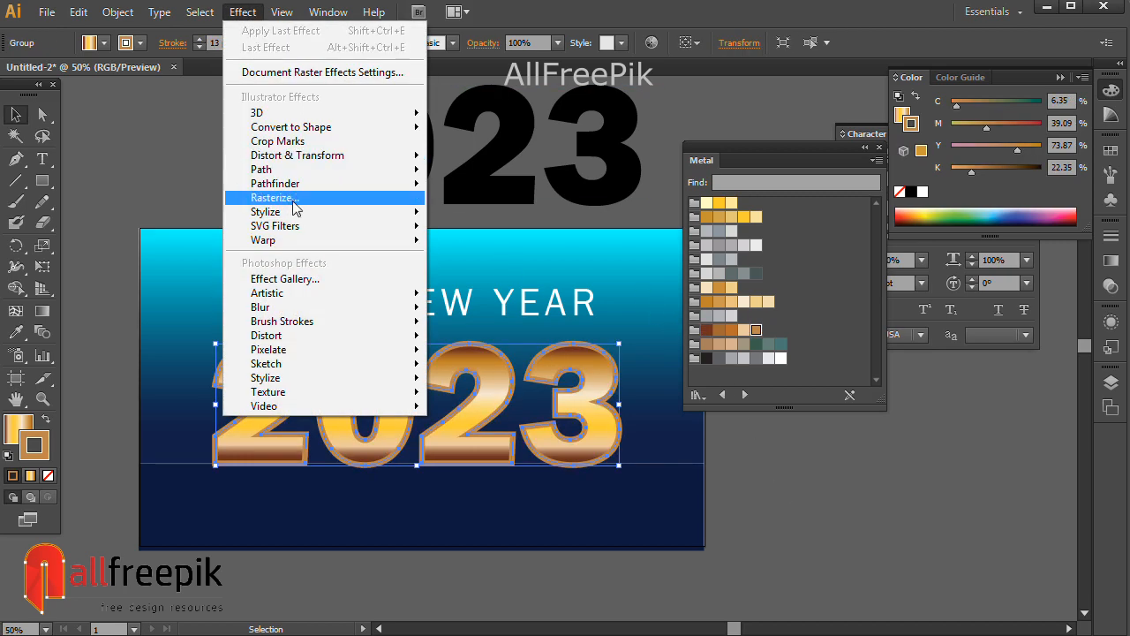
{"action": "mouse_move", "coordinate": [298, 212]}
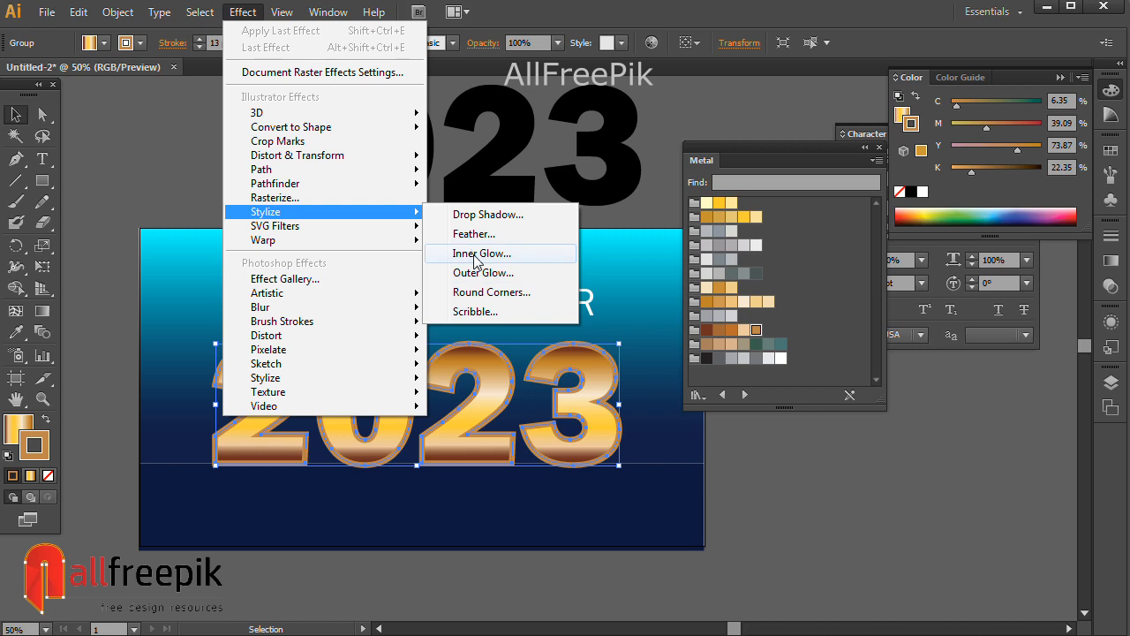
{"action": "left_click", "coordinate": [484, 215]}
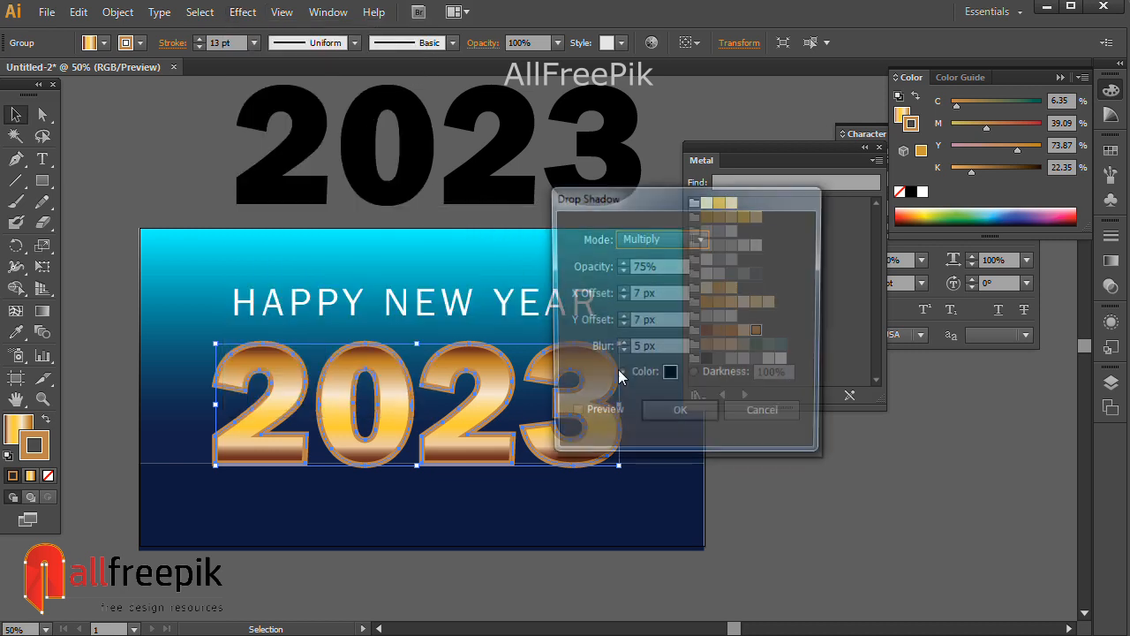
{"action": "left_click", "coordinate": [604, 415]}
{"action": "left_click_drag", "start_coordinate": [668, 196], "coordinate": [810, 180]}
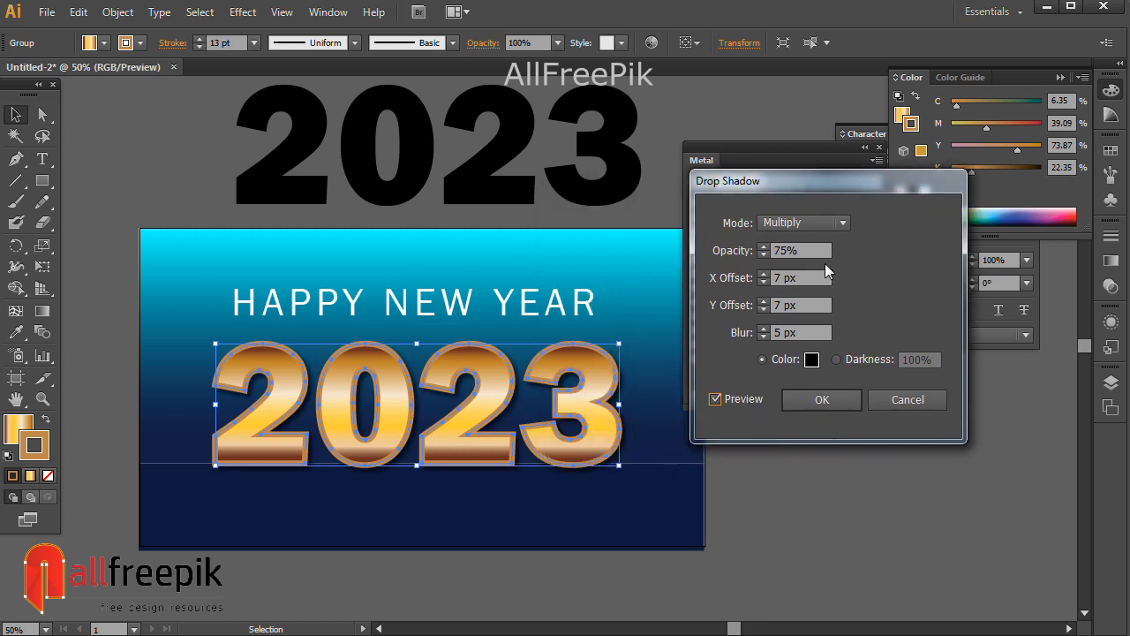
{"action": "left_click", "coordinate": [822, 399]}
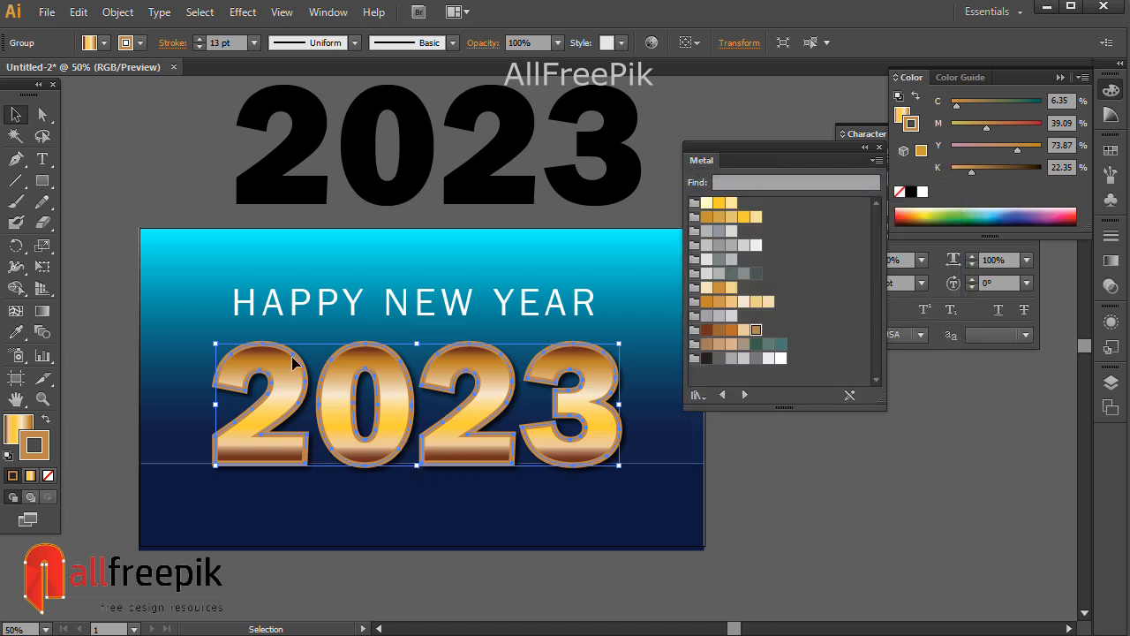
- Recolor the 2023 stroke with the dark brown Metal swatch and set its weight to 10 pt
{"action": "left_click", "coordinate": [731, 331]}
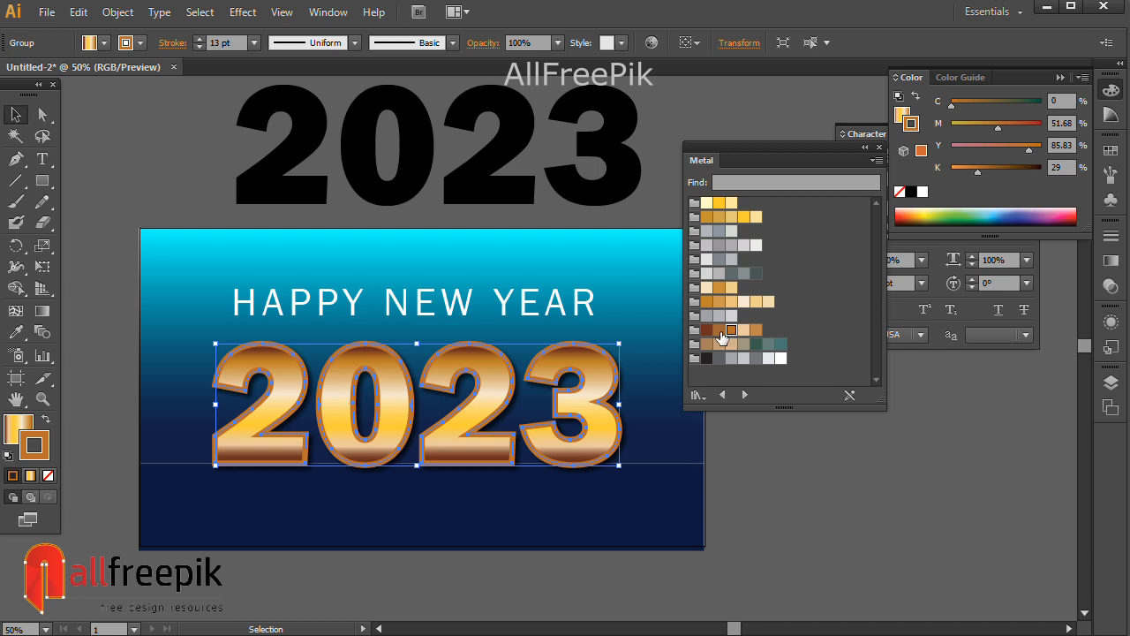
{"action": "left_click", "coordinate": [706, 331]}
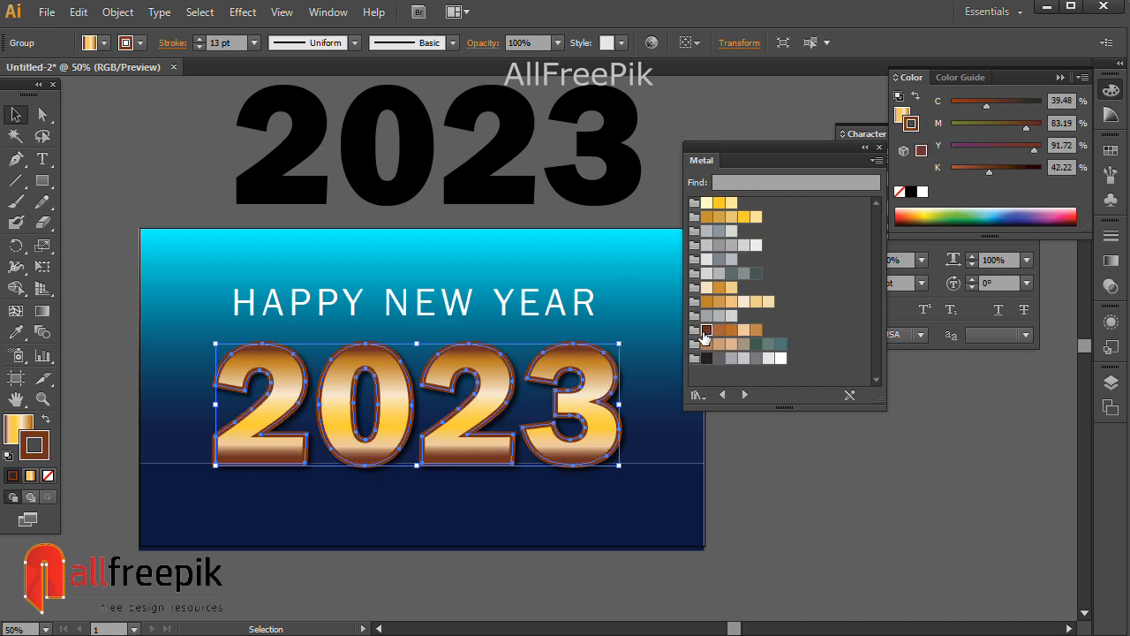
{"action": "left_click", "coordinate": [773, 470]}
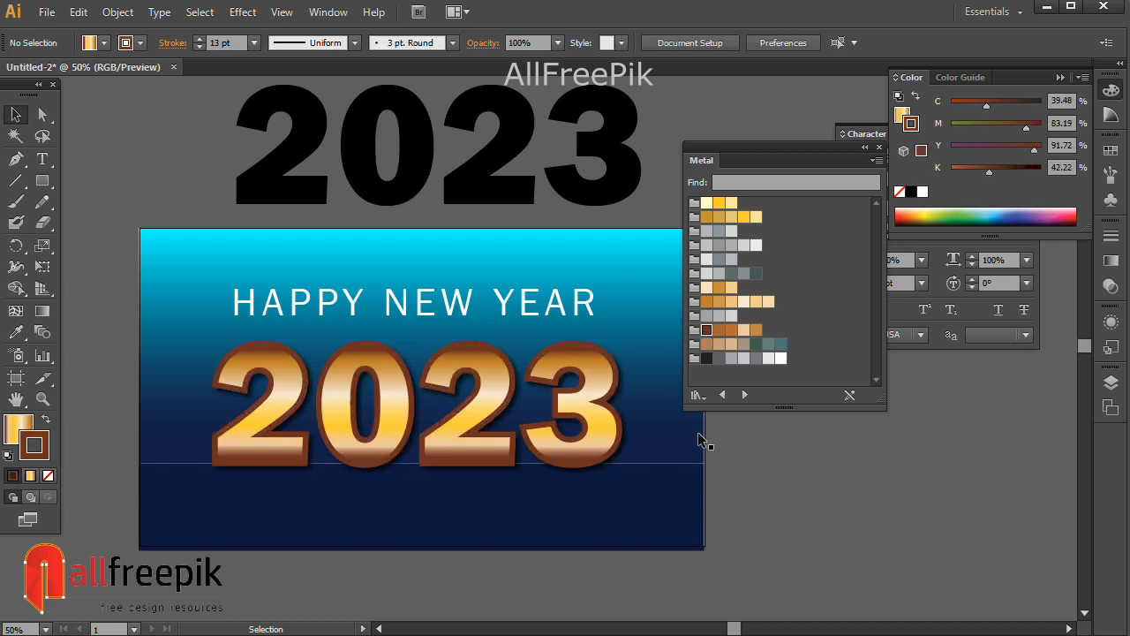
{"action": "left_click", "coordinate": [620, 414]}
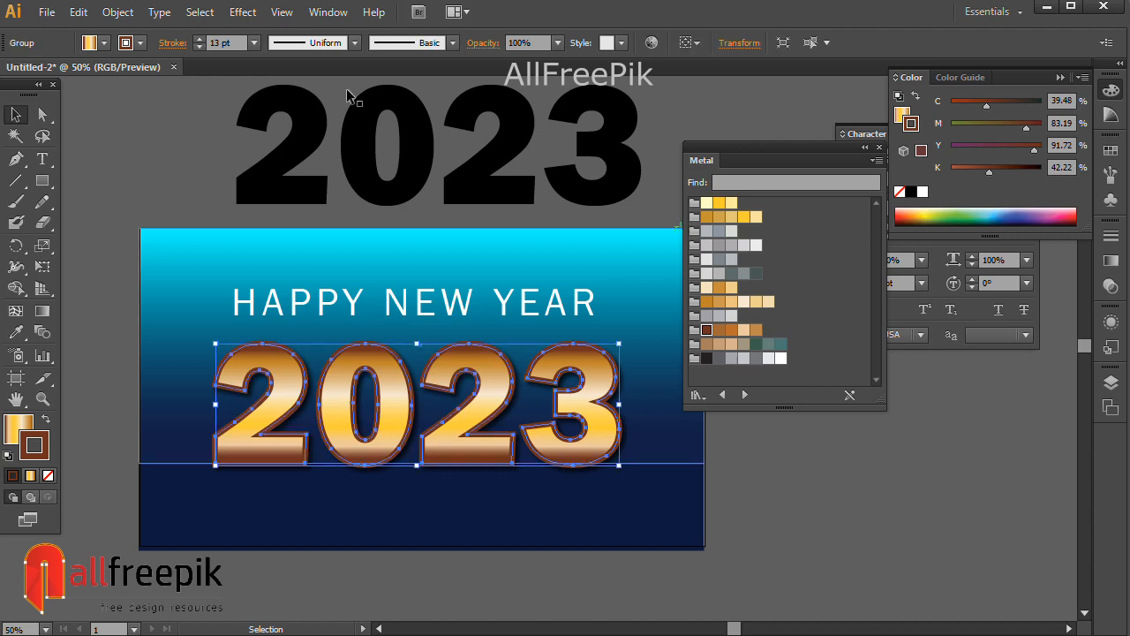
{"action": "left_click", "coordinate": [253, 43]}
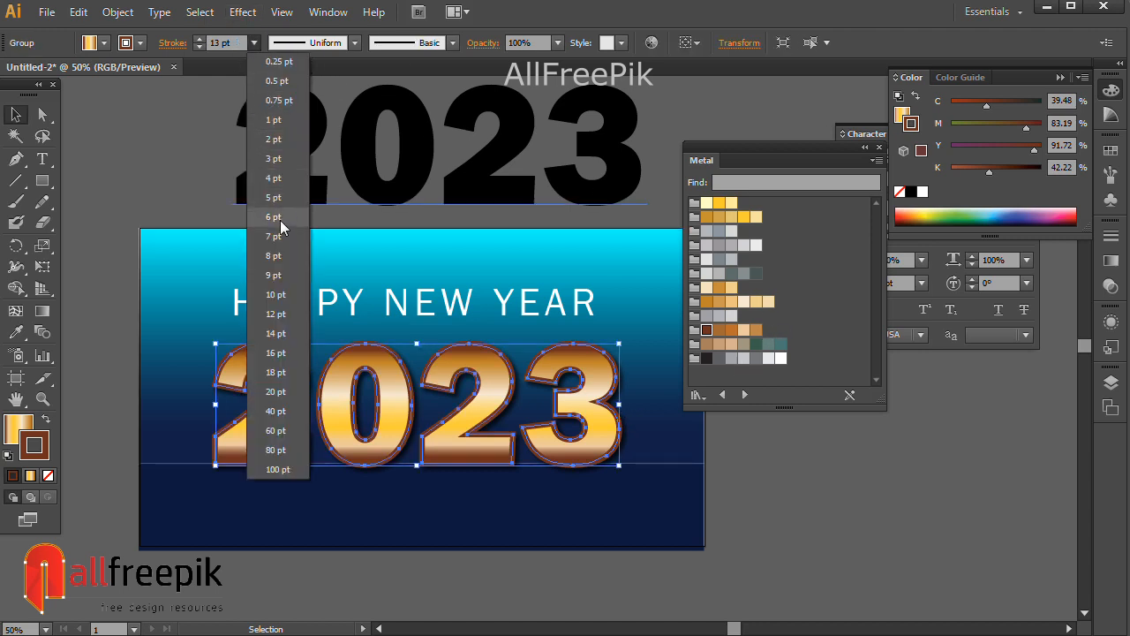
{"action": "left_click", "coordinate": [275, 294]}
{"action": "left_click", "coordinate": [780, 473]}
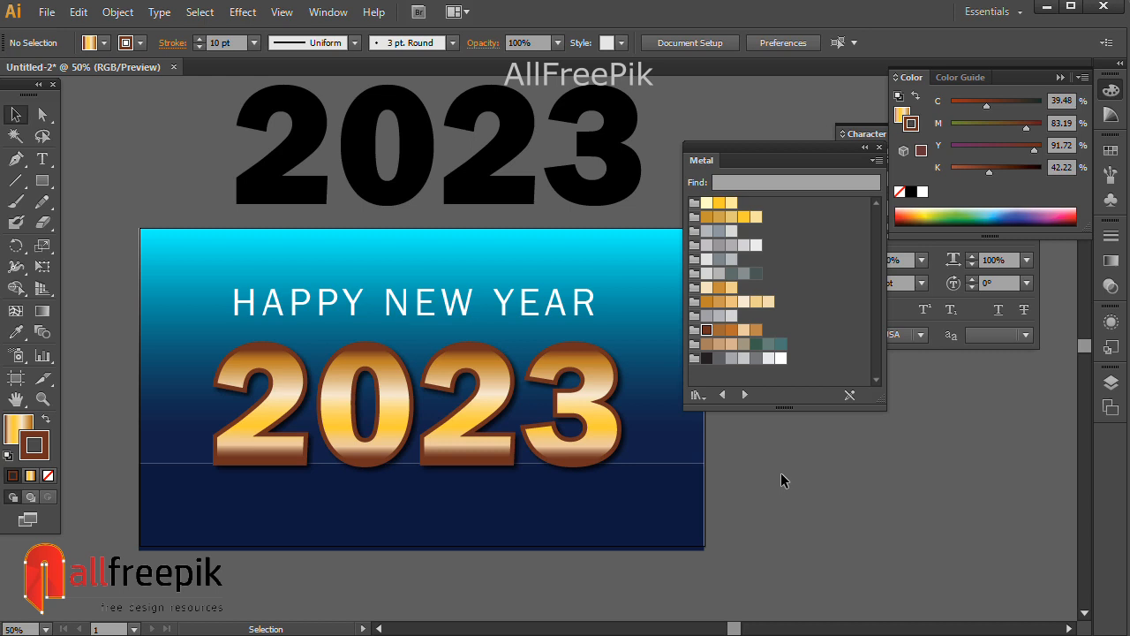
- Darken the brown stroke of 2023 by setting its K value to 61%
{"action": "left_click", "coordinate": [612, 438]}
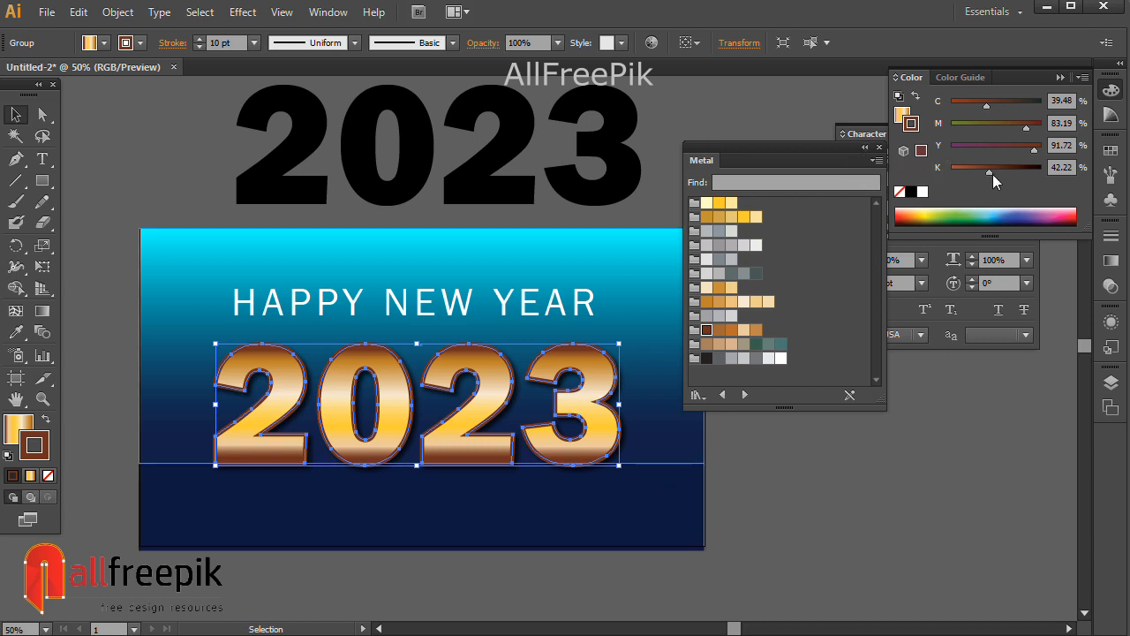
{"action": "left_click_drag", "start_coordinate": [991, 171], "coordinate": [1004, 169]}
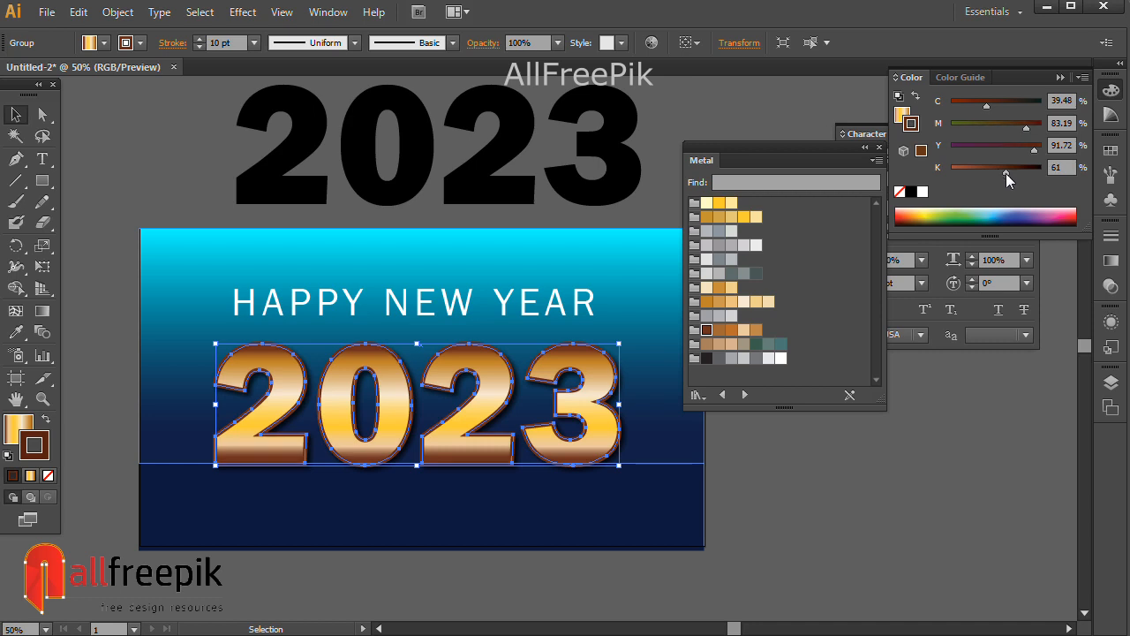
{"action": "left_click", "coordinate": [939, 439]}
{"action": "left_click_drag", "start_coordinate": [906, 462], "coordinate": [844, 469]}
{"action": "left_click", "coordinate": [529, 365]}
{"action": "left_click", "coordinate": [767, 476]}
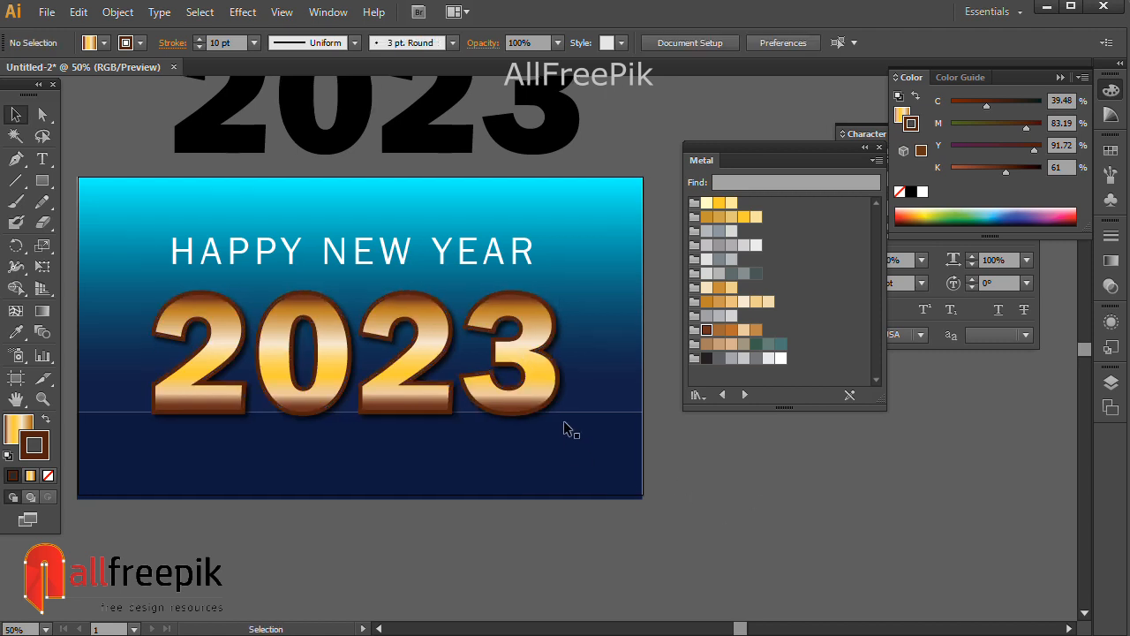
- Duplicate the gold 2023 directly below the original and reflect the copy across the horizontal axis
{"action": "left_click", "coordinate": [546, 394]}
{"action": "left_click_drag", "start_coordinate": [545, 394], "coordinate": [547, 521]}
{"action": "right_click", "coordinate": [520, 441]}
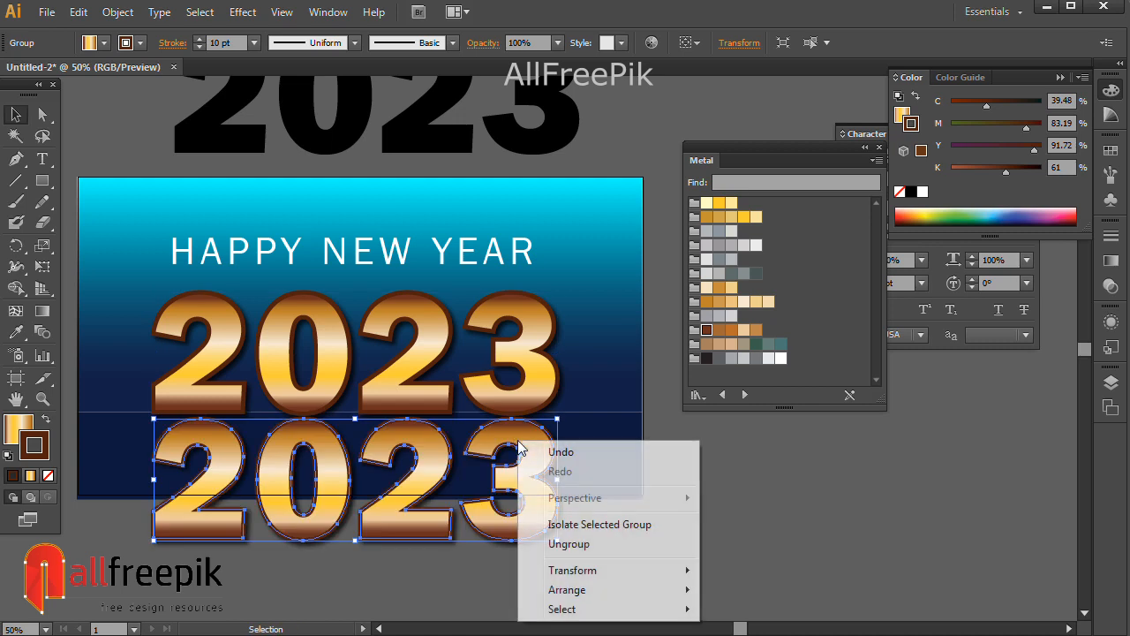
{"action": "mouse_move", "coordinate": [594, 596]}
{"action": "mouse_move", "coordinate": [637, 571]}
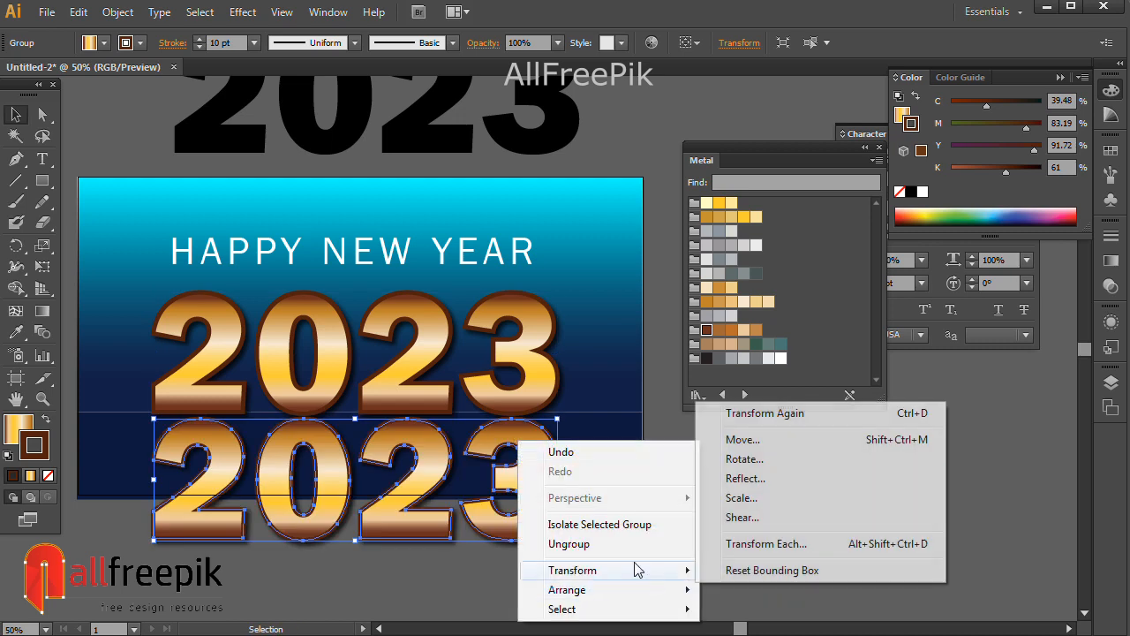
{"action": "left_click", "coordinate": [730, 481]}
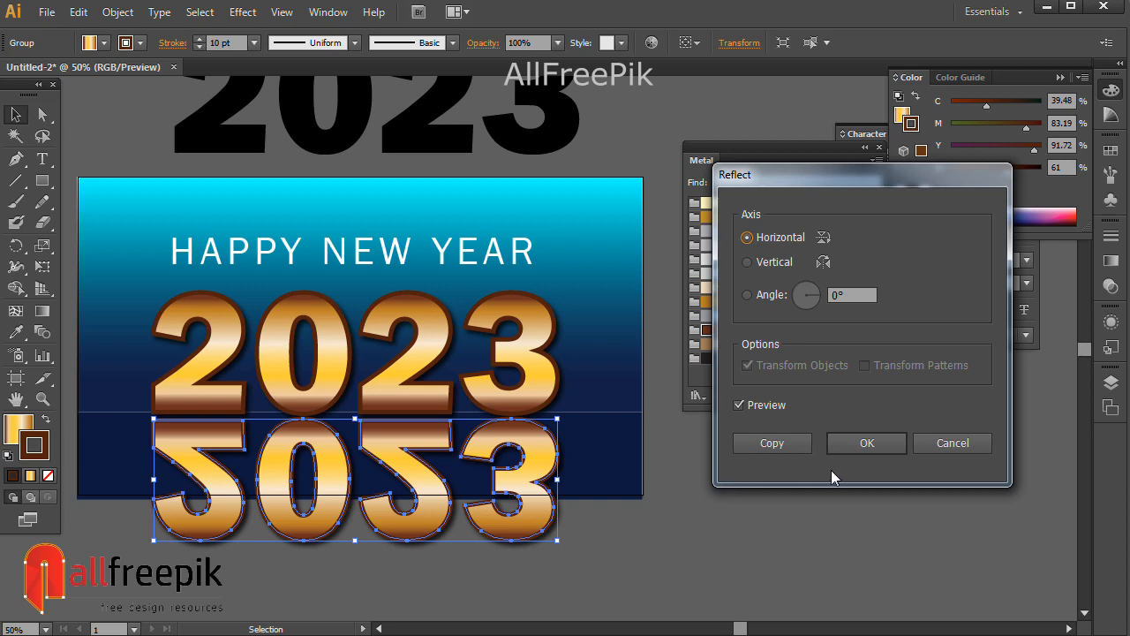
{"action": "left_click", "coordinate": [863, 444]}
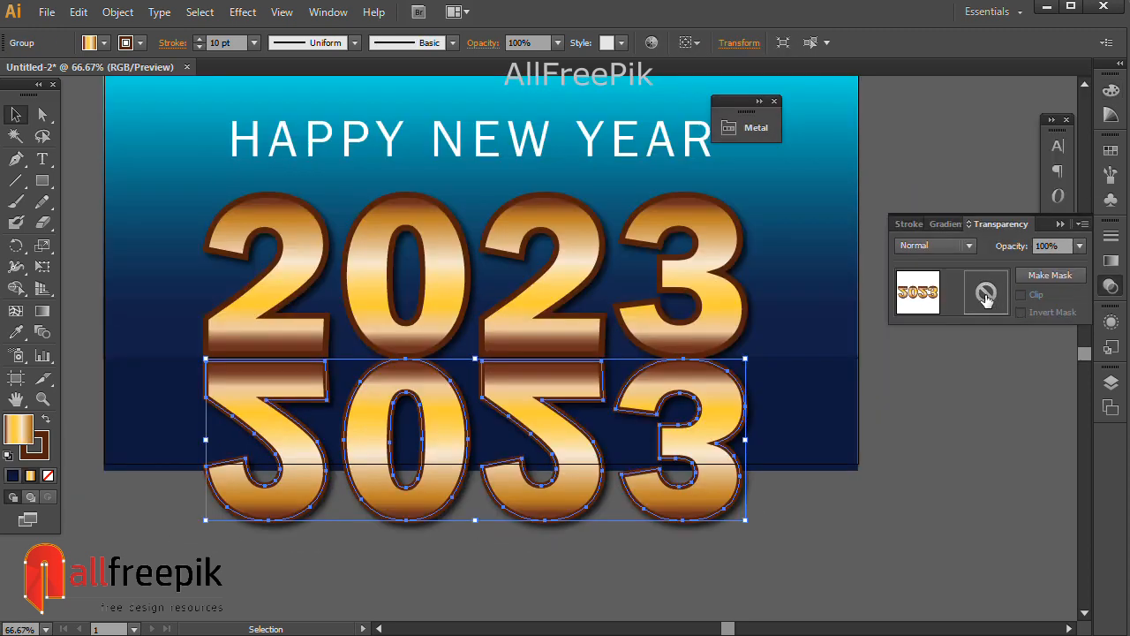
- Create an opacity mask on the reflected 2023 and draw a rectangle in it covering the whole reflection
{"action": "double_click", "coordinate": [986, 298]}
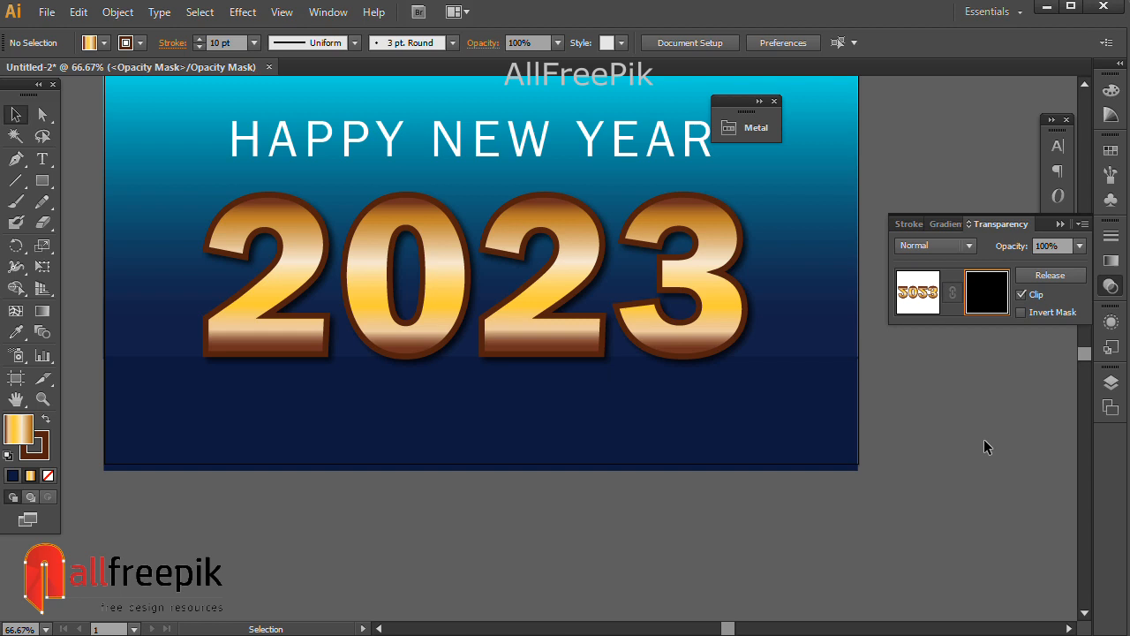
{"action": "left_click", "coordinate": [41, 180]}
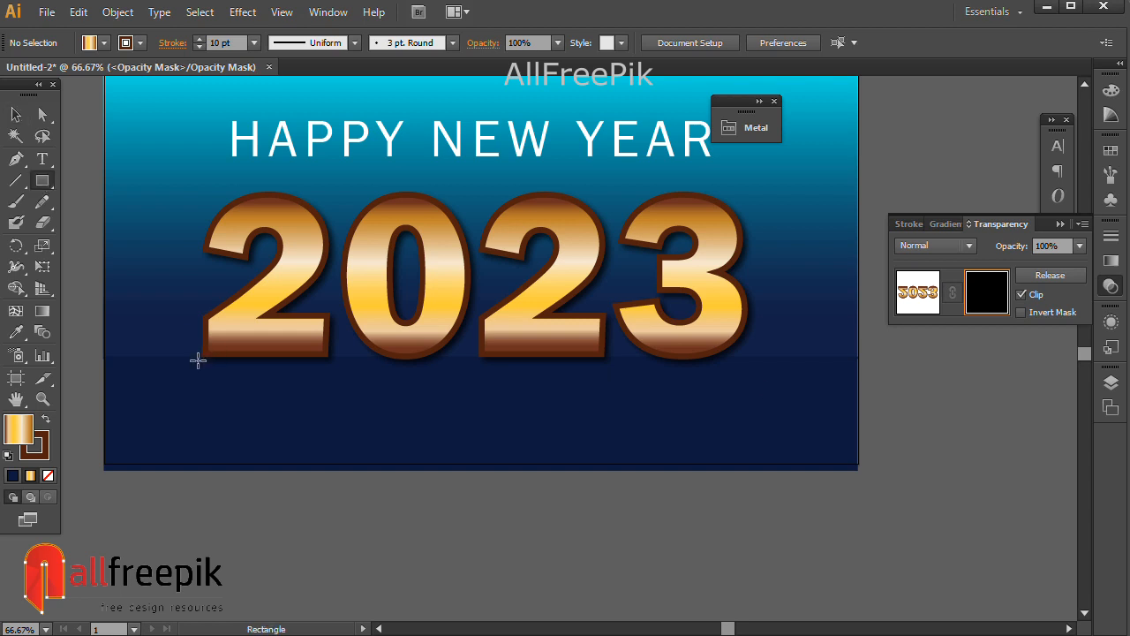
{"action": "left_click_drag", "start_coordinate": [194, 357], "coordinate": [749, 527]}
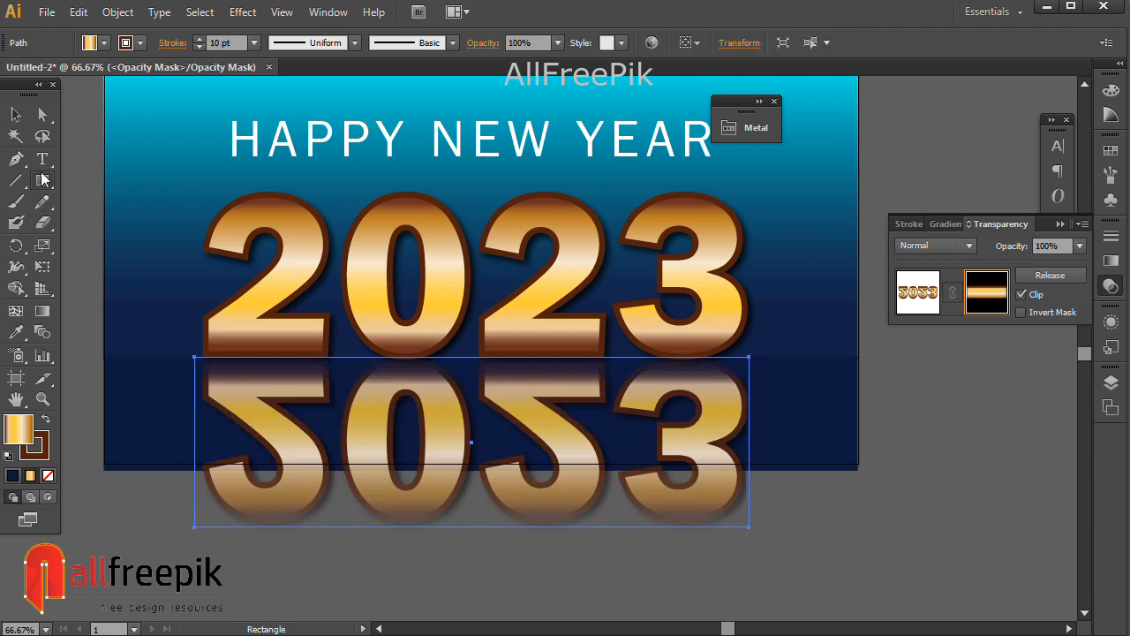
{"action": "left_click", "coordinate": [16, 114]}
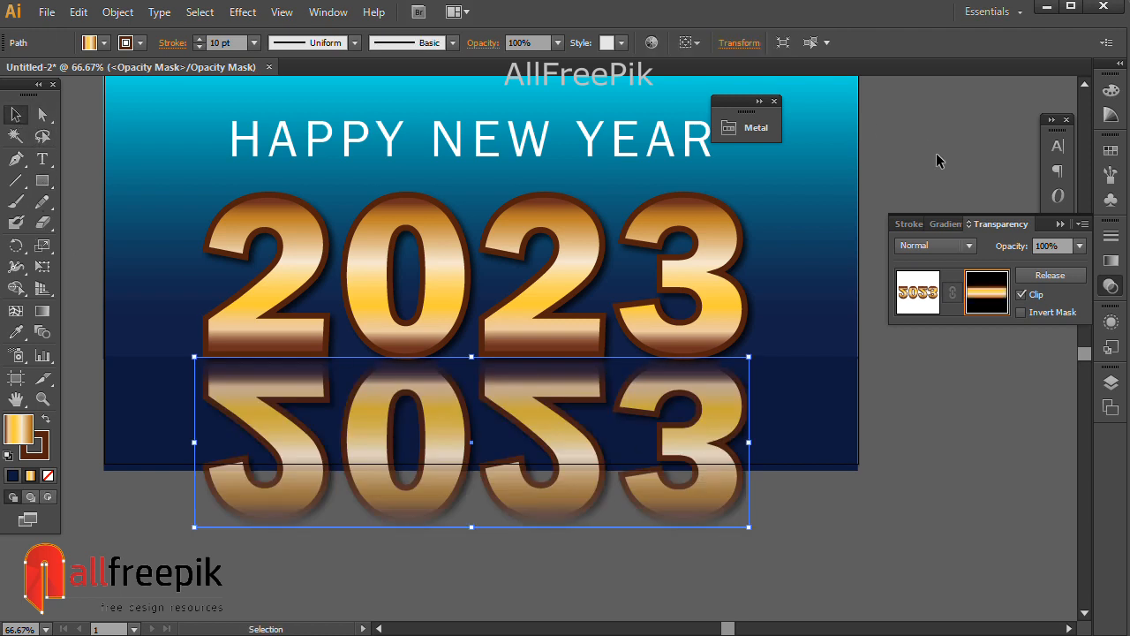
- Remove the golden-brown, right dark brown, cream and yellow stops from the mask rectangle's gradient, keeping only dark brown and peach
{"action": "left_click", "coordinate": [1111, 260]}
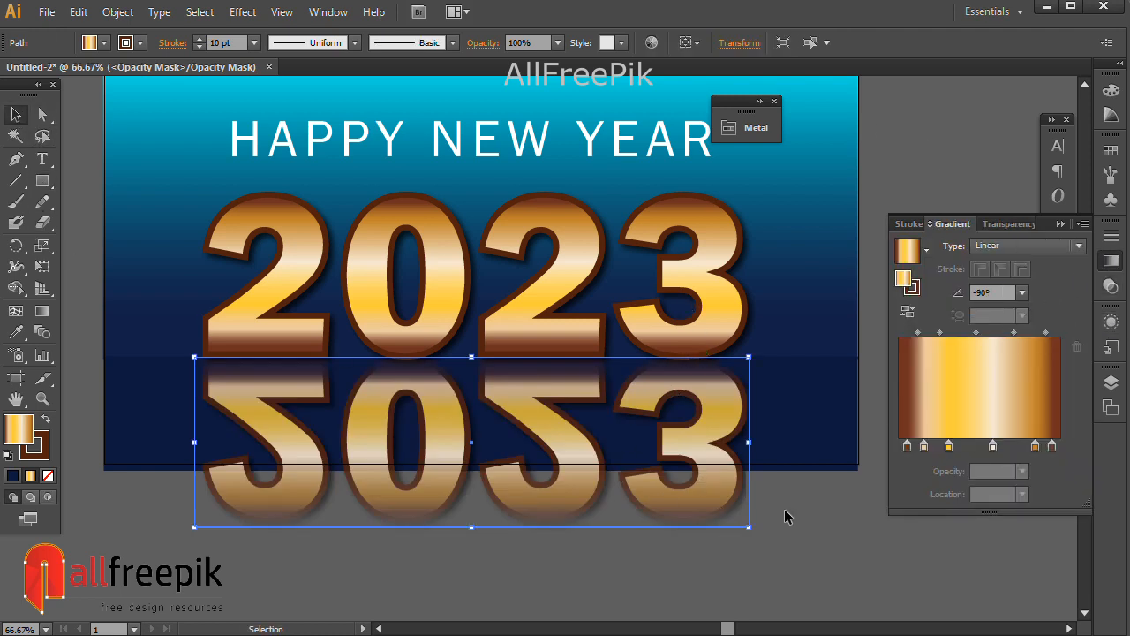
{"action": "left_click_drag", "start_coordinate": [1034, 446], "coordinate": [1037, 497]}
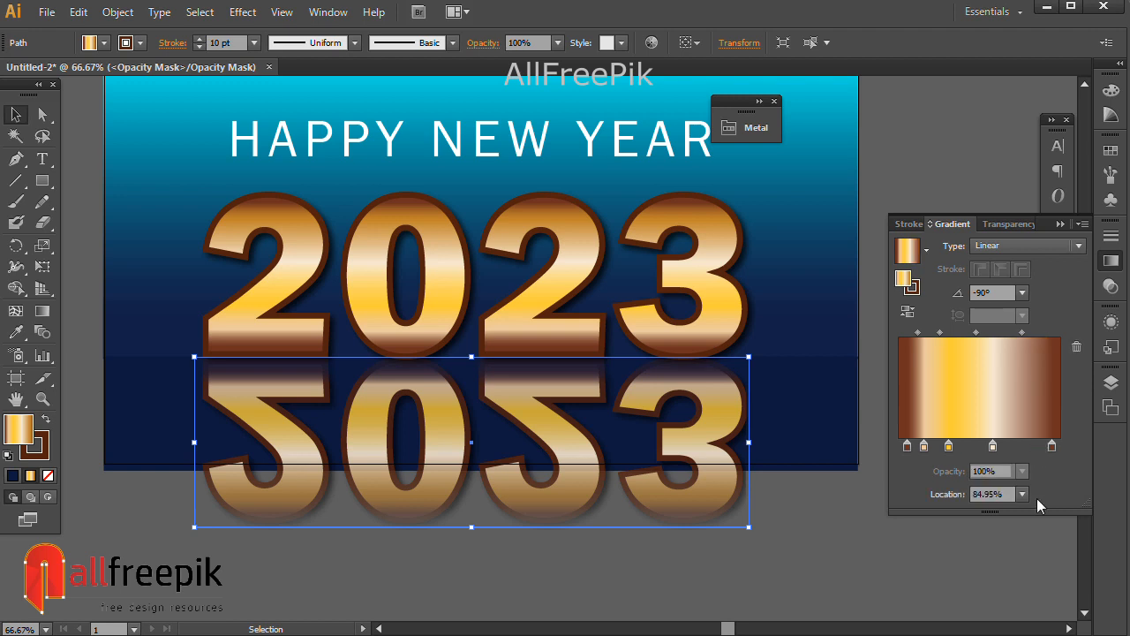
{"action": "left_click_drag", "start_coordinate": [1053, 446], "coordinate": [995, 512]}
{"action": "left_click", "coordinate": [949, 445]}
{"action": "left_click_drag", "start_coordinate": [948, 447], "coordinate": [933, 468]}
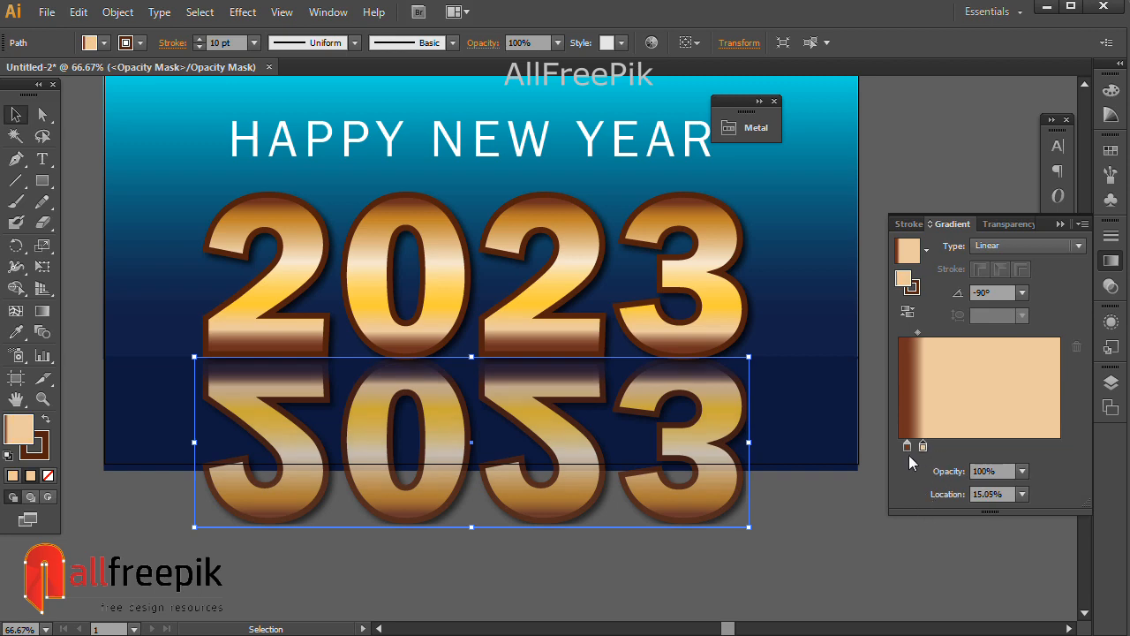
- Recolor the two remaining mask gradient stops black and white, placing white at the start and black near the end
{"action": "double_click", "coordinate": [907, 446]}
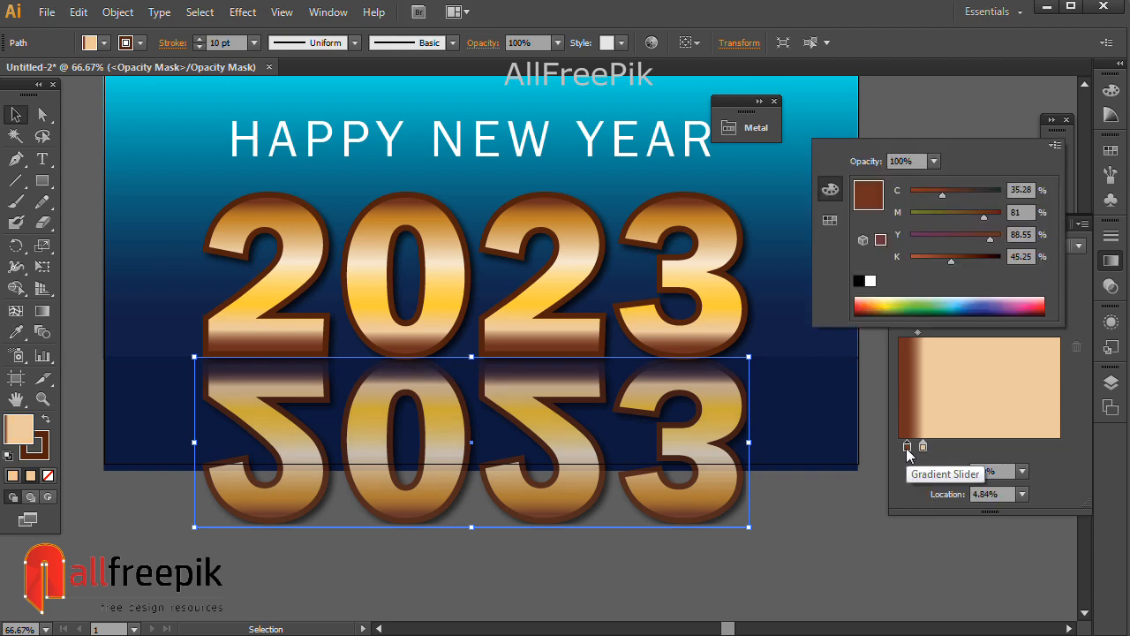
{"action": "left_click", "coordinate": [859, 281]}
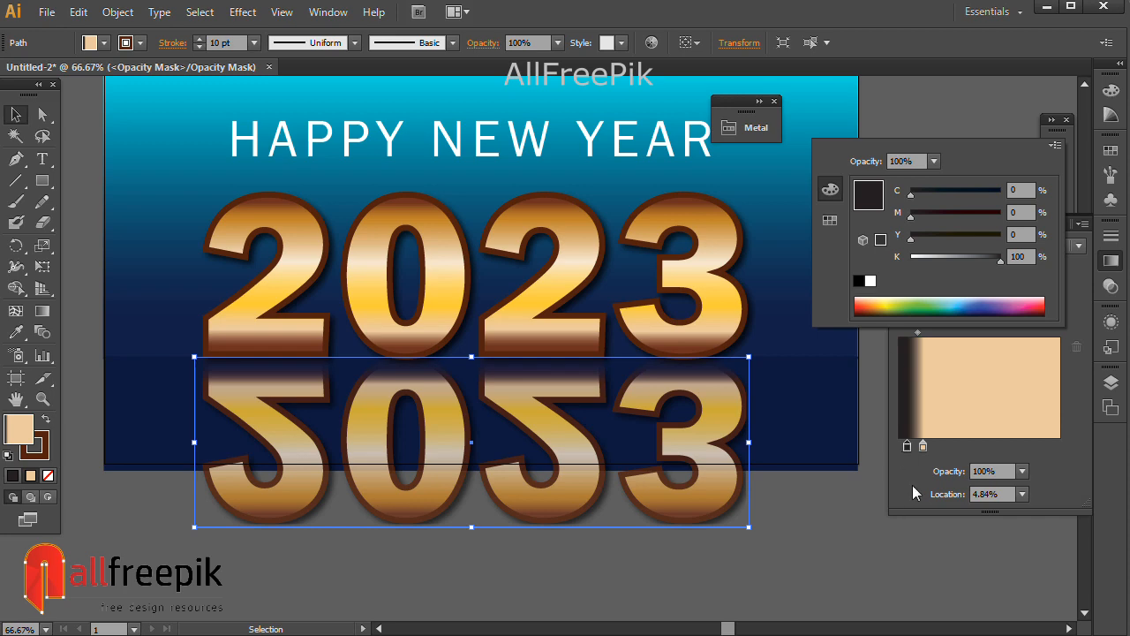
{"action": "double_click", "coordinate": [924, 446]}
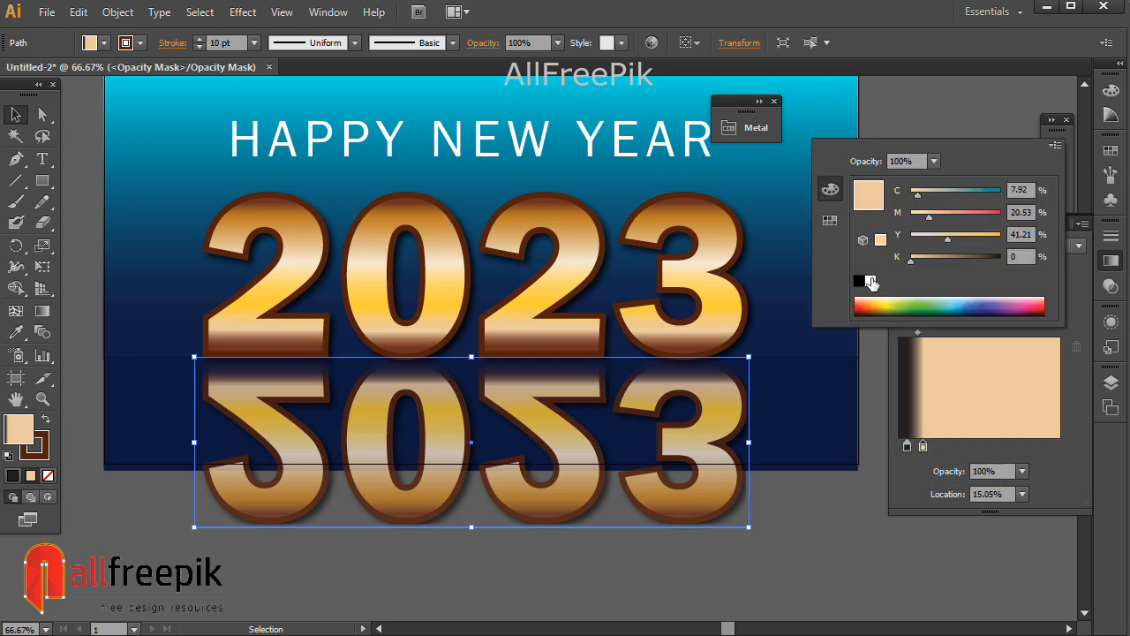
{"action": "left_click", "coordinate": [871, 281]}
{"action": "left_click", "coordinate": [924, 447]}
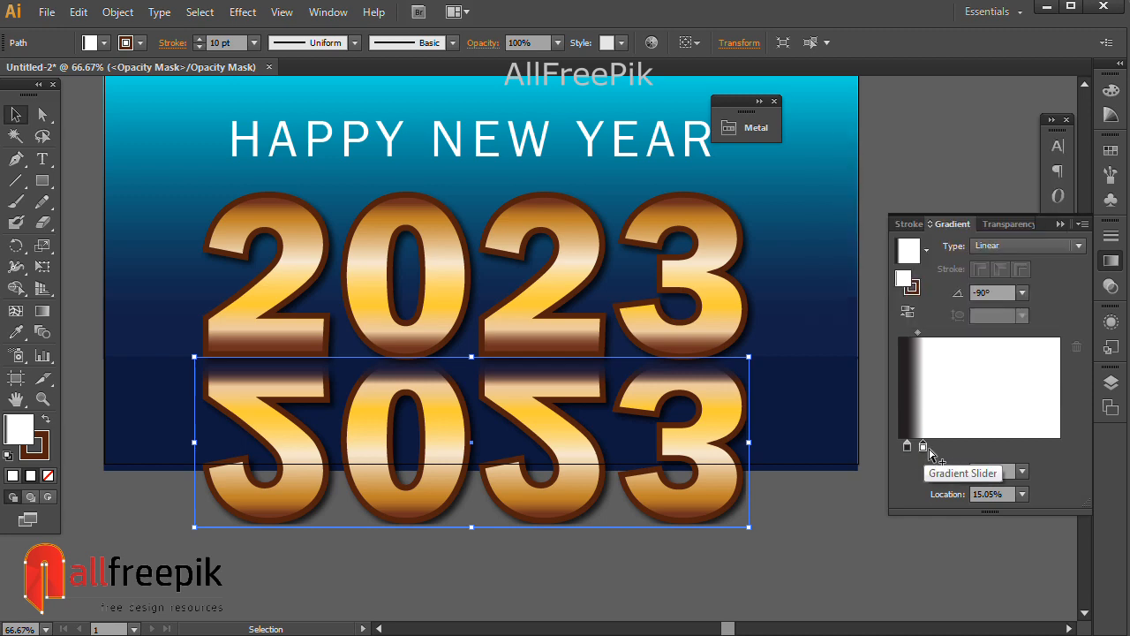
{"action": "left_click_drag", "start_coordinate": [923, 446], "coordinate": [1077, 447]}
{"action": "left_click", "coordinate": [898, 314]}
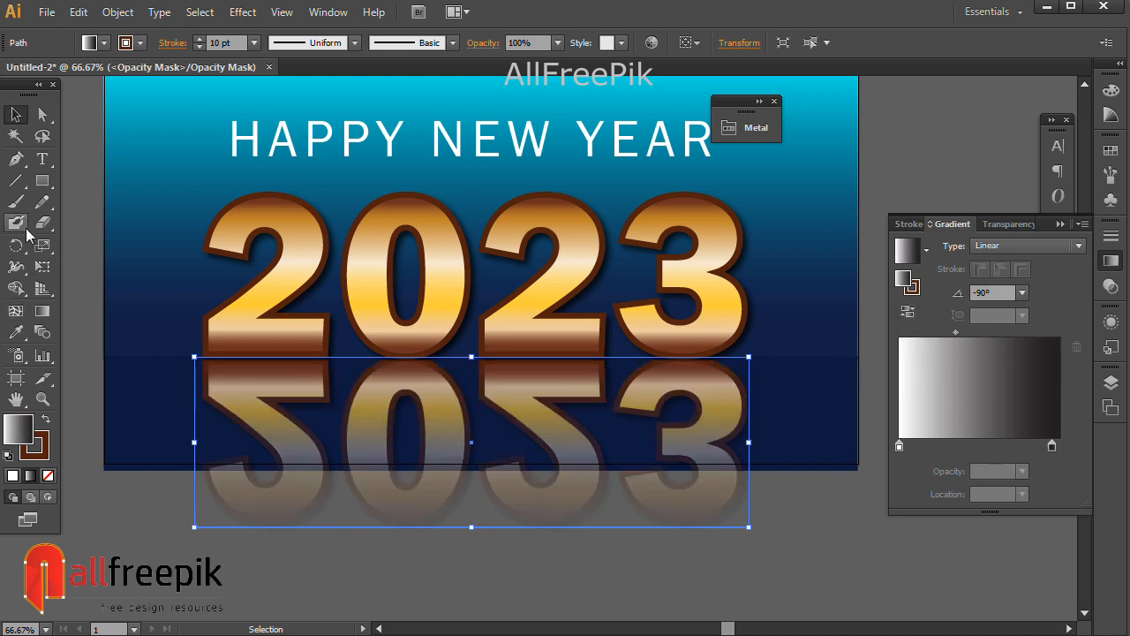
- Shorten the reflection's fade with the Gradient tool by moving the black stop up to about one third of the mask gradient
{"action": "left_click", "coordinate": [41, 310]}
{"action": "mouse_move", "coordinate": [469, 523]}
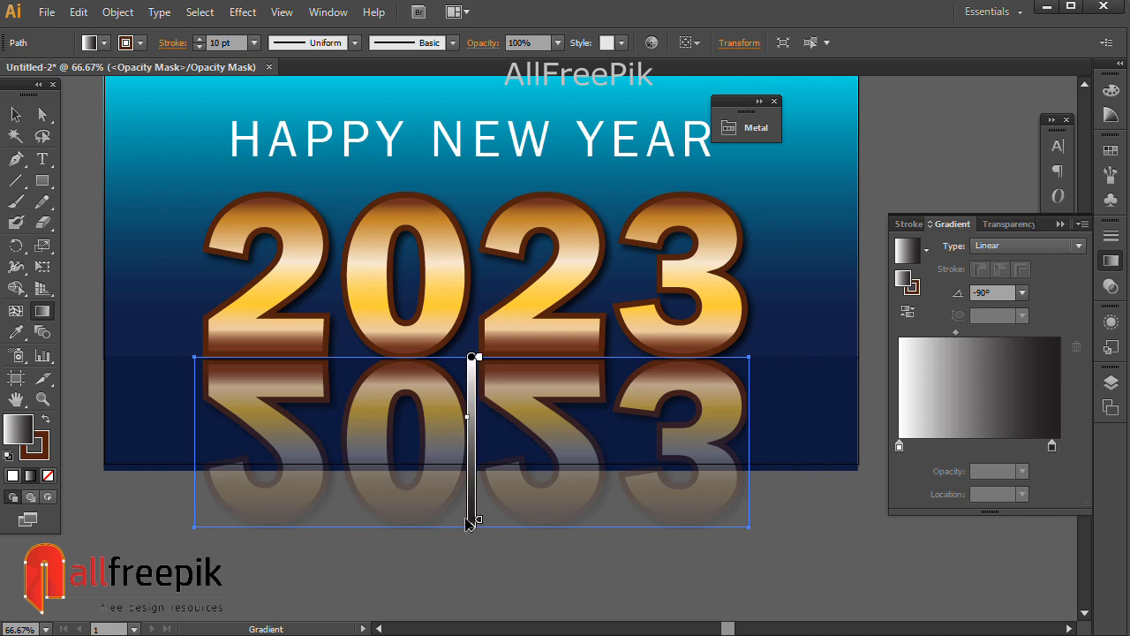
{"action": "left_click_drag", "start_coordinate": [475, 526], "coordinate": [477, 419]}
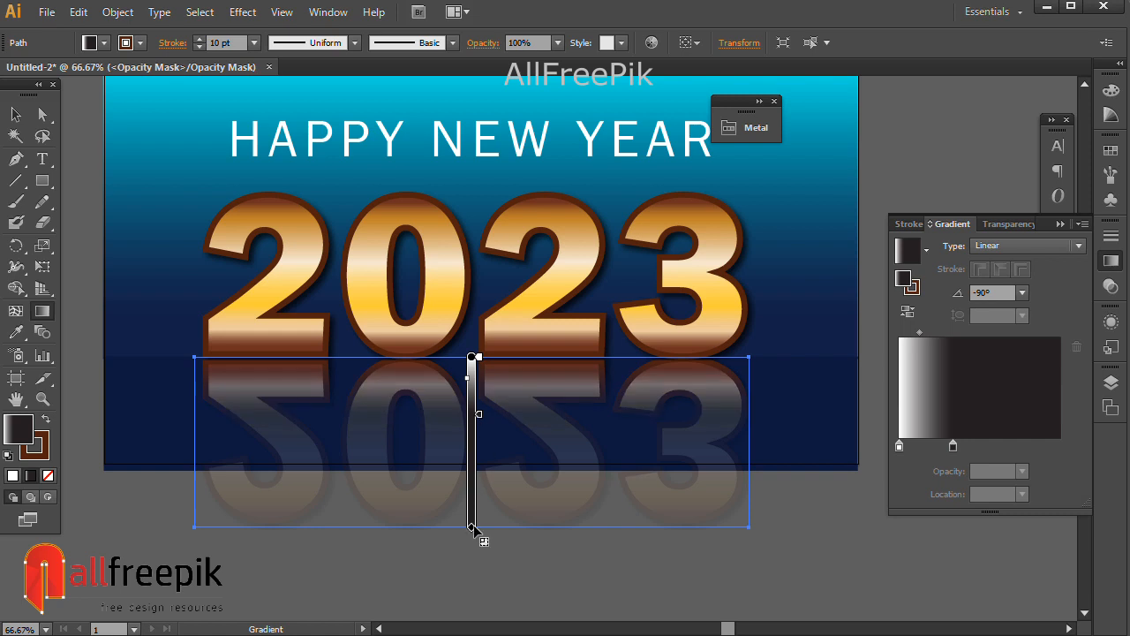
- Shorten the mask gradient to end near the artboard's lower edge, starting at the digits' base, and move its black stop to about 64%
{"action": "left_click_drag", "start_coordinate": [471, 528], "coordinate": [470, 459]}
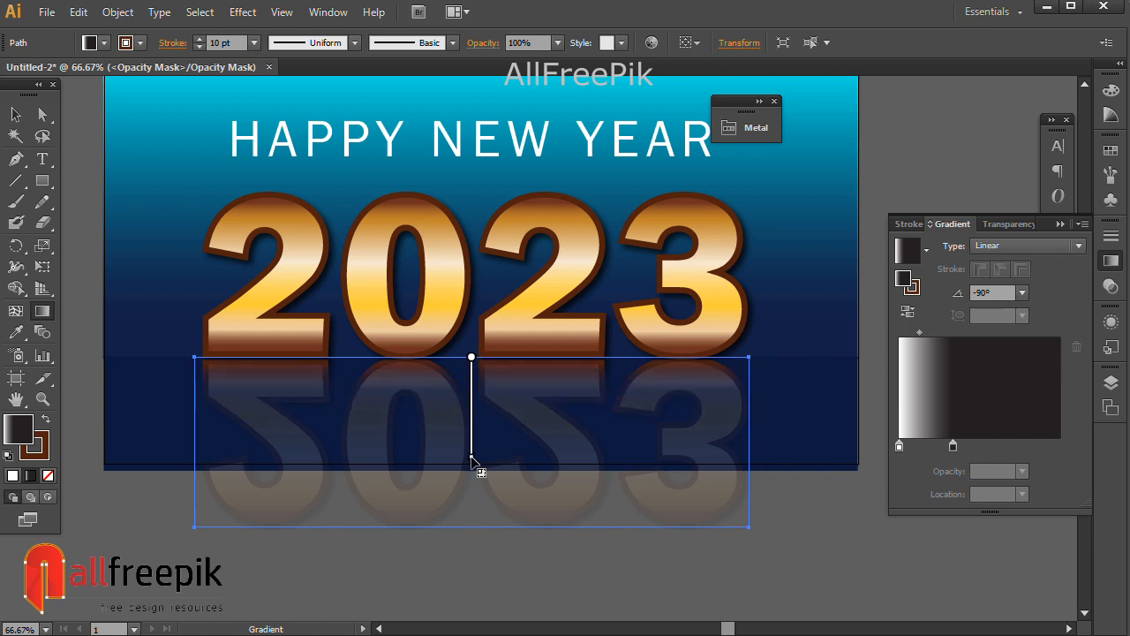
{"action": "mouse_move", "coordinate": [474, 395]}
{"action": "left_click_drag", "start_coordinate": [474, 403], "coordinate": [474, 422]}
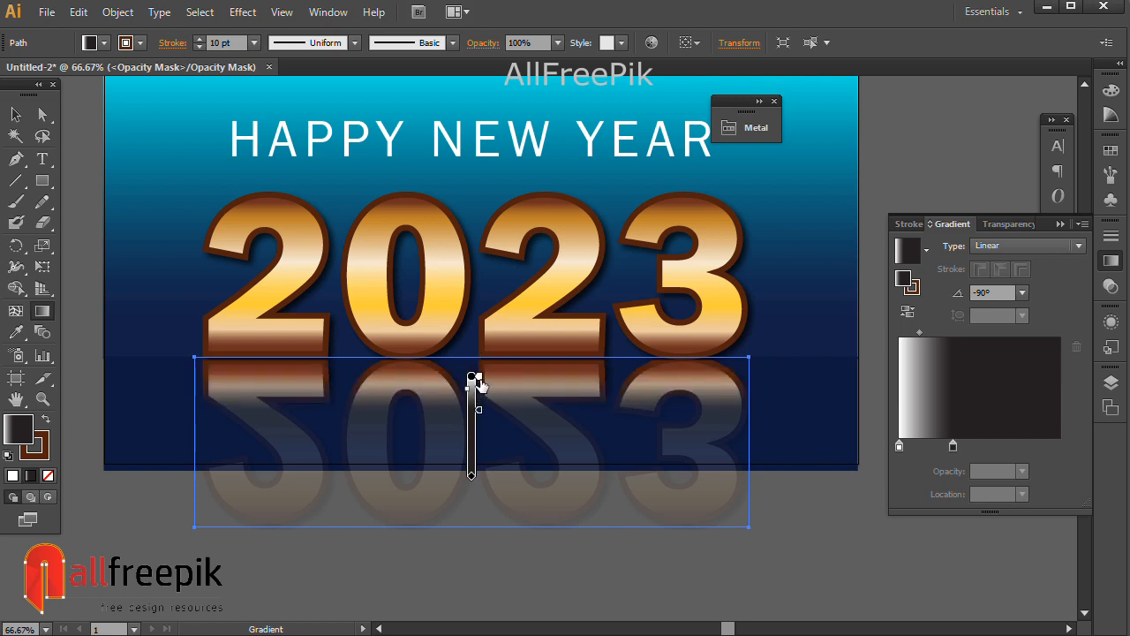
{"action": "left_click_drag", "start_coordinate": [474, 393], "coordinate": [474, 374]}
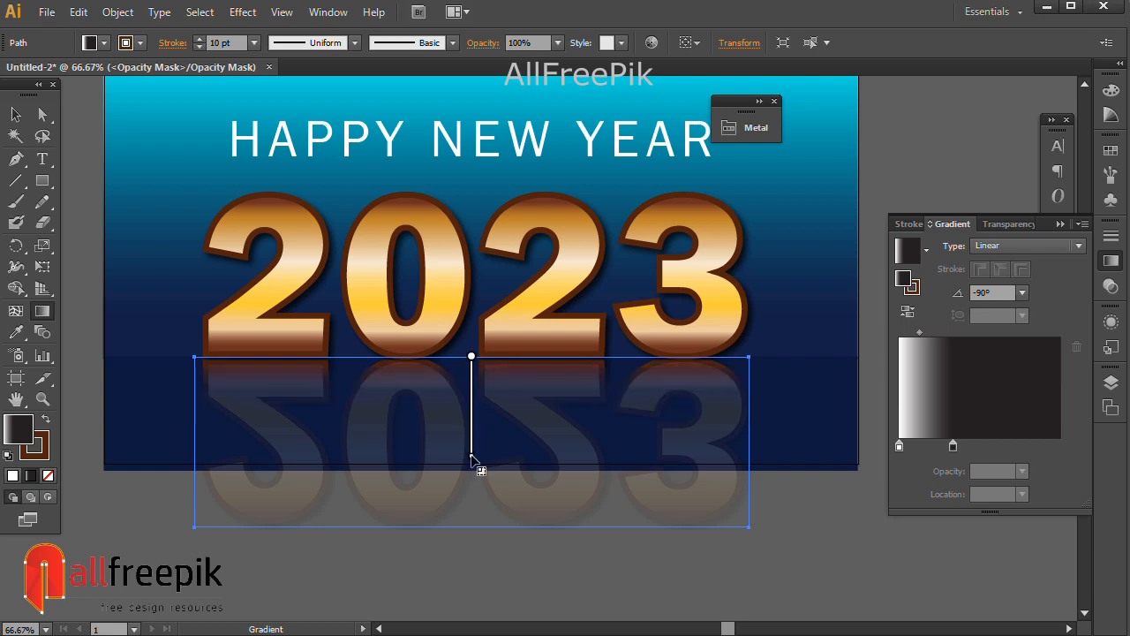
{"action": "mouse_move", "coordinate": [474, 448]}
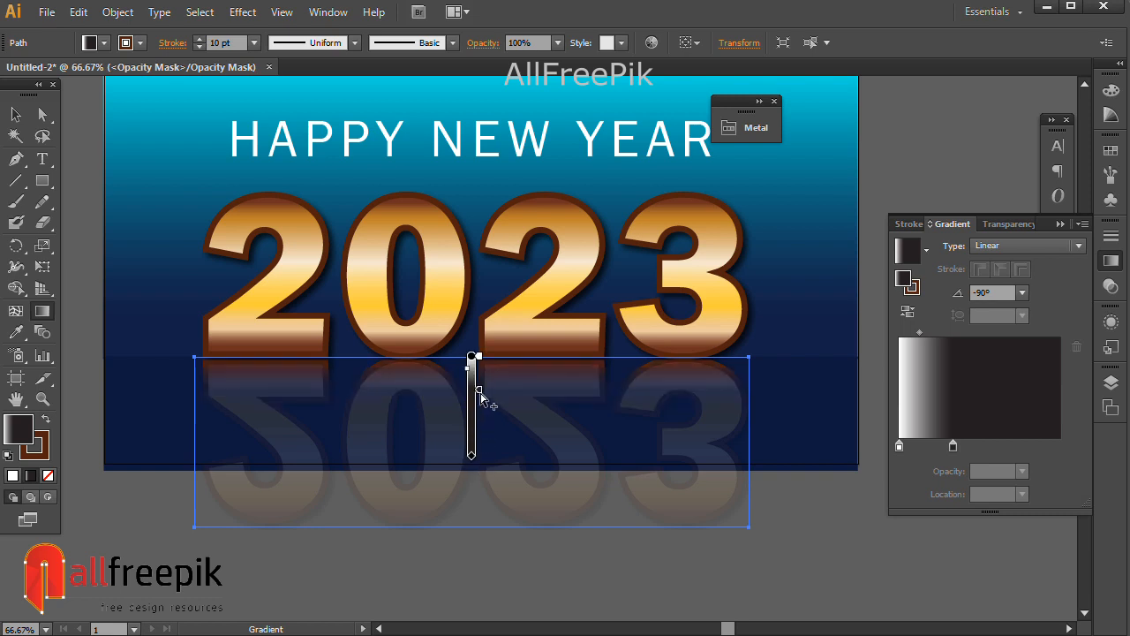
{"action": "left_click_drag", "start_coordinate": [478, 392], "coordinate": [483, 425]}
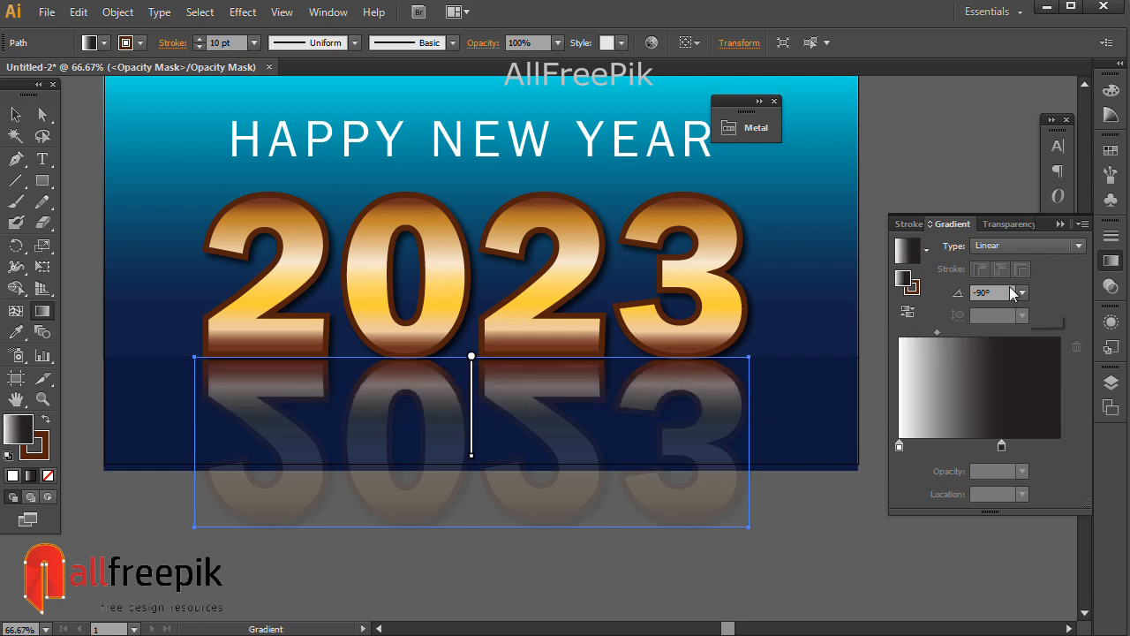
- Set the black mask stop's opacity to 0% and shift the white stop slightly inward from the gradient's start
{"action": "left_click", "coordinate": [1001, 447]}
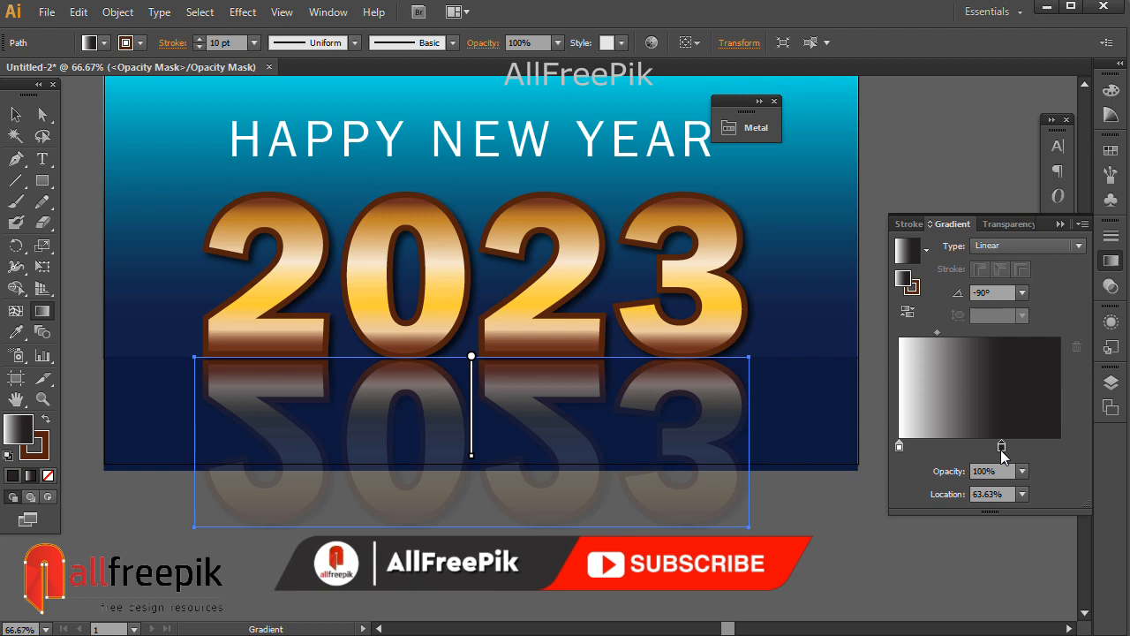
{"action": "left_click", "coordinate": [1021, 471]}
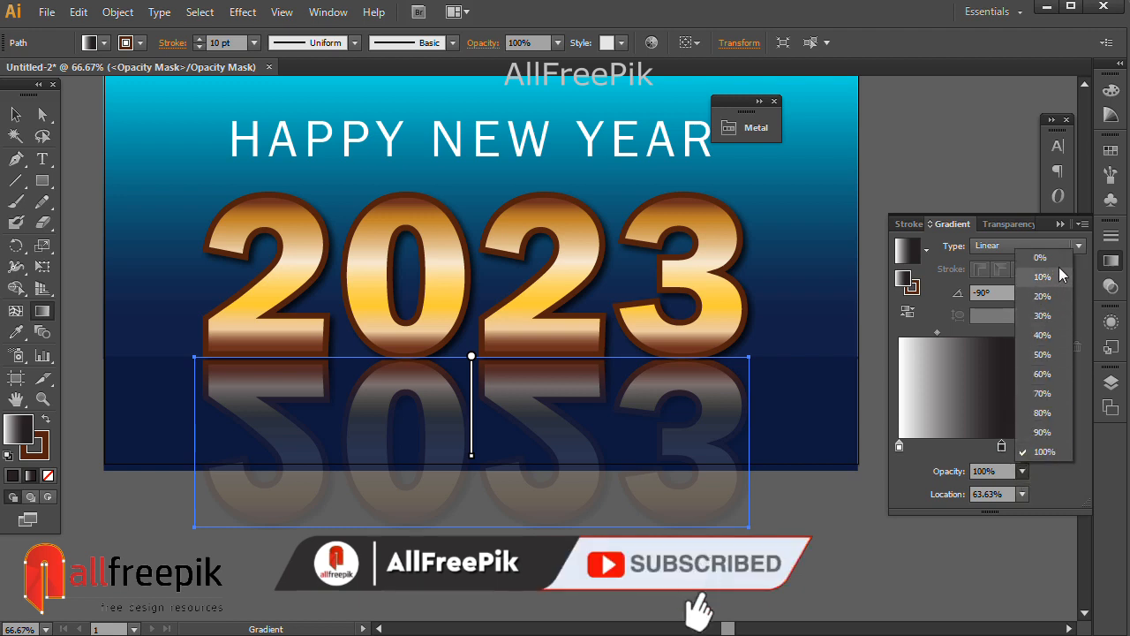
{"action": "left_click", "coordinate": [1054, 258]}
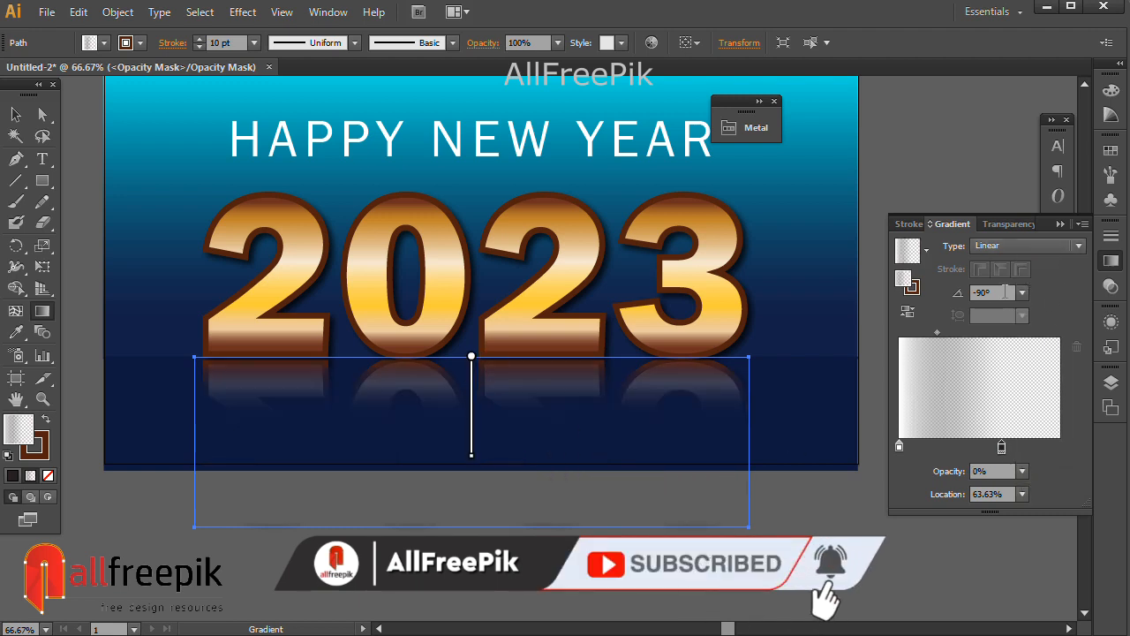
{"action": "mouse_move", "coordinate": [481, 378]}
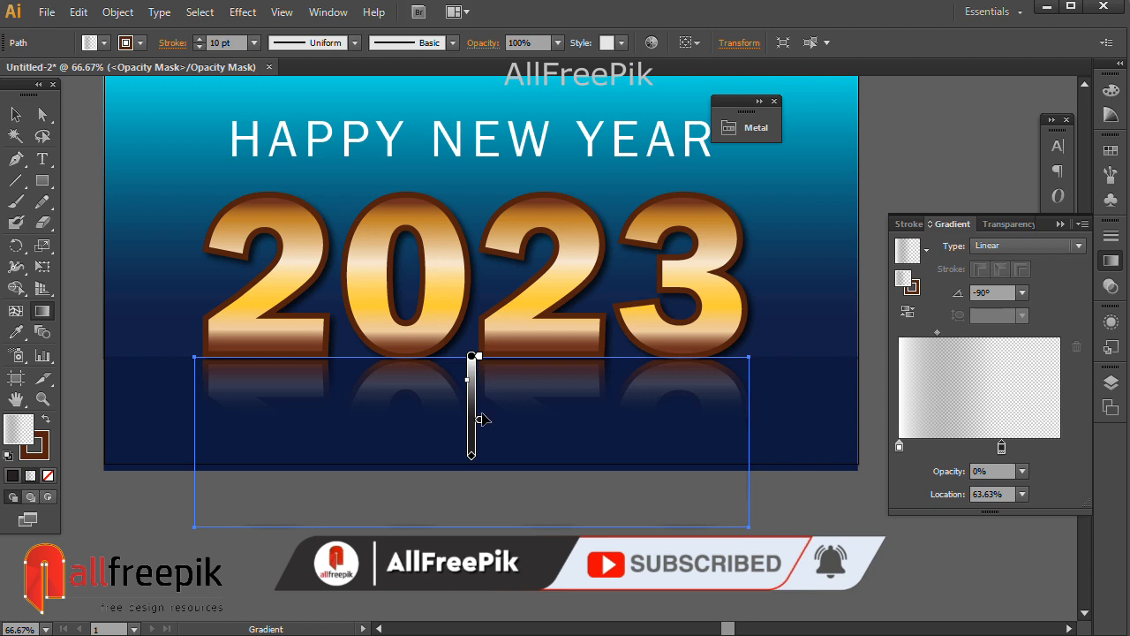
{"action": "left_click_drag", "start_coordinate": [479, 371], "coordinate": [481, 364]}
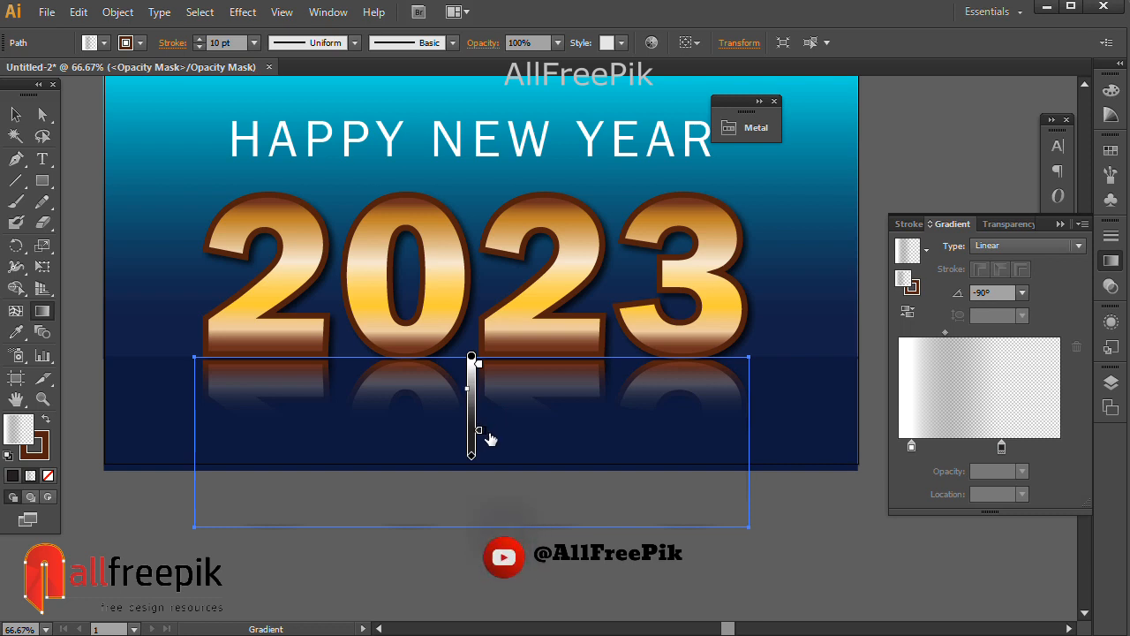